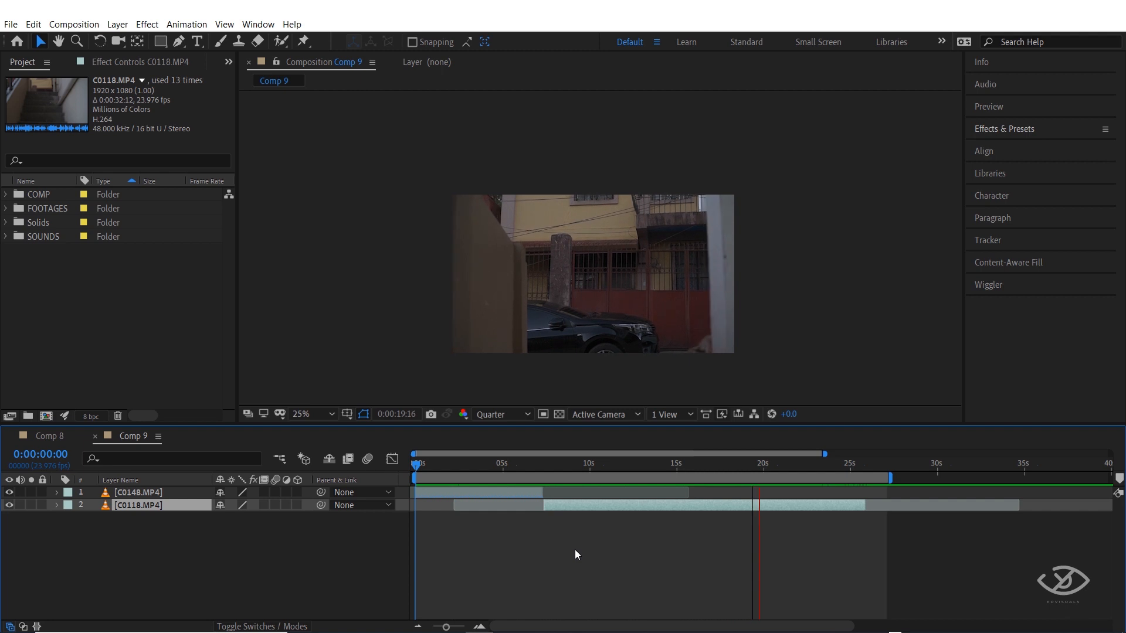
# Rename the C0148.MP4 layer to "1st clip".
pyautogui.press('space')
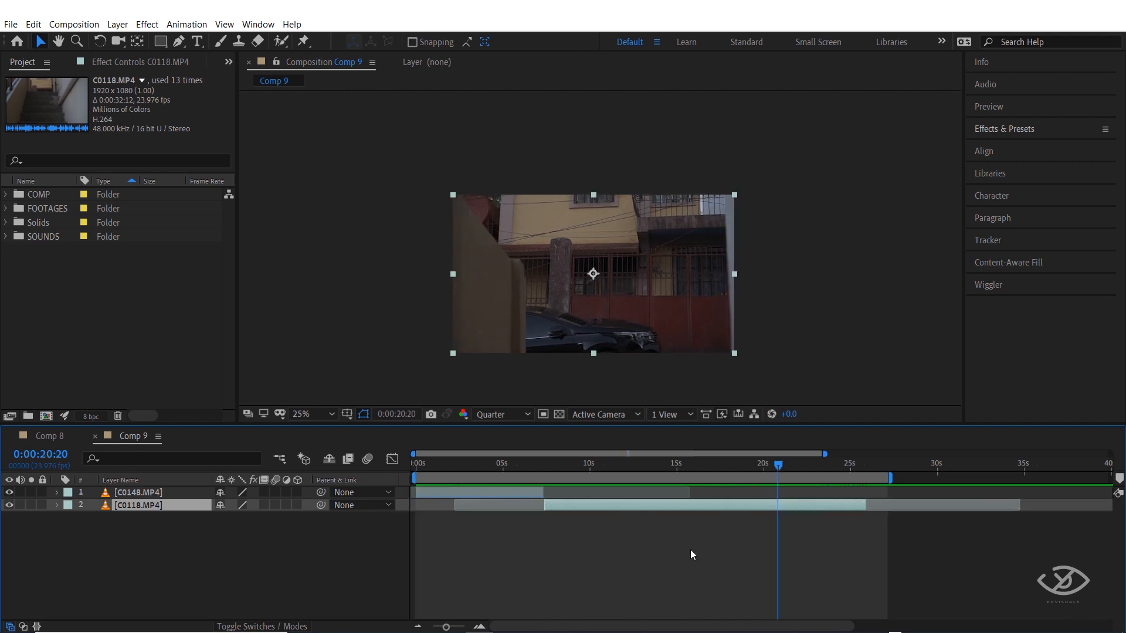
pyautogui.click(432, 463)
pyautogui.rightClick(437, 490)
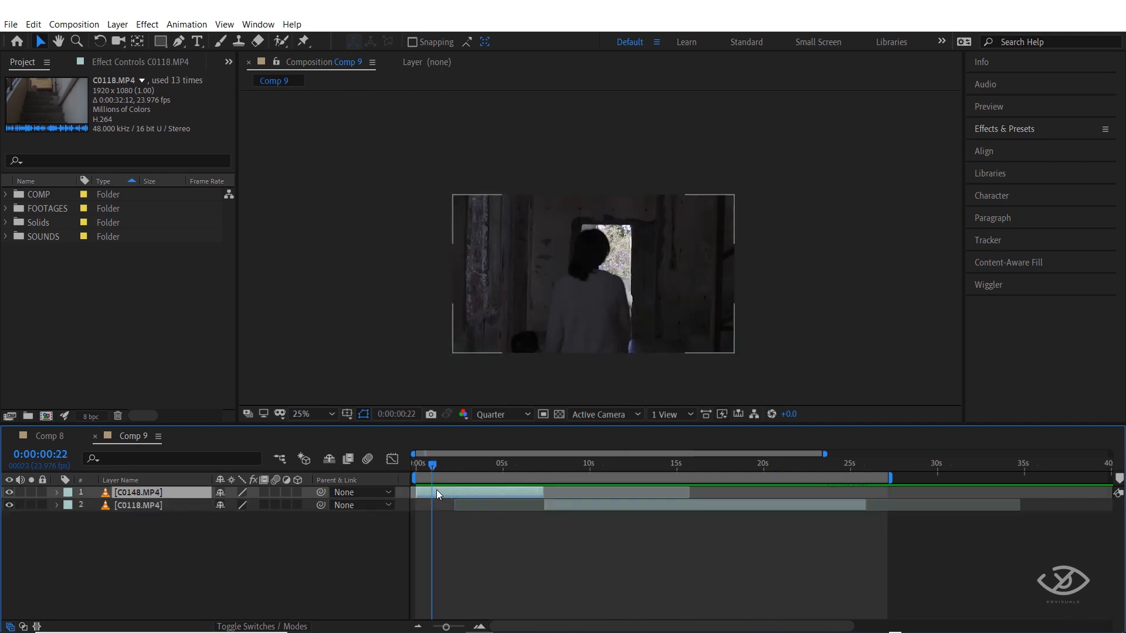
pyautogui.click(469, 480)
pyautogui.write('1st cli')
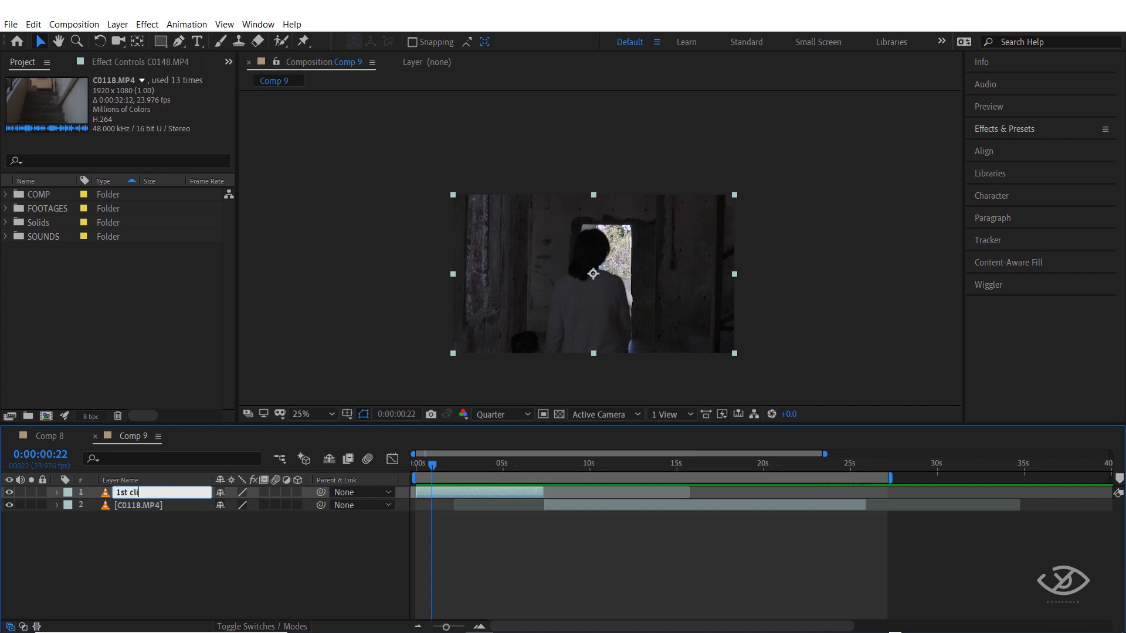
pyautogui.press('Return')
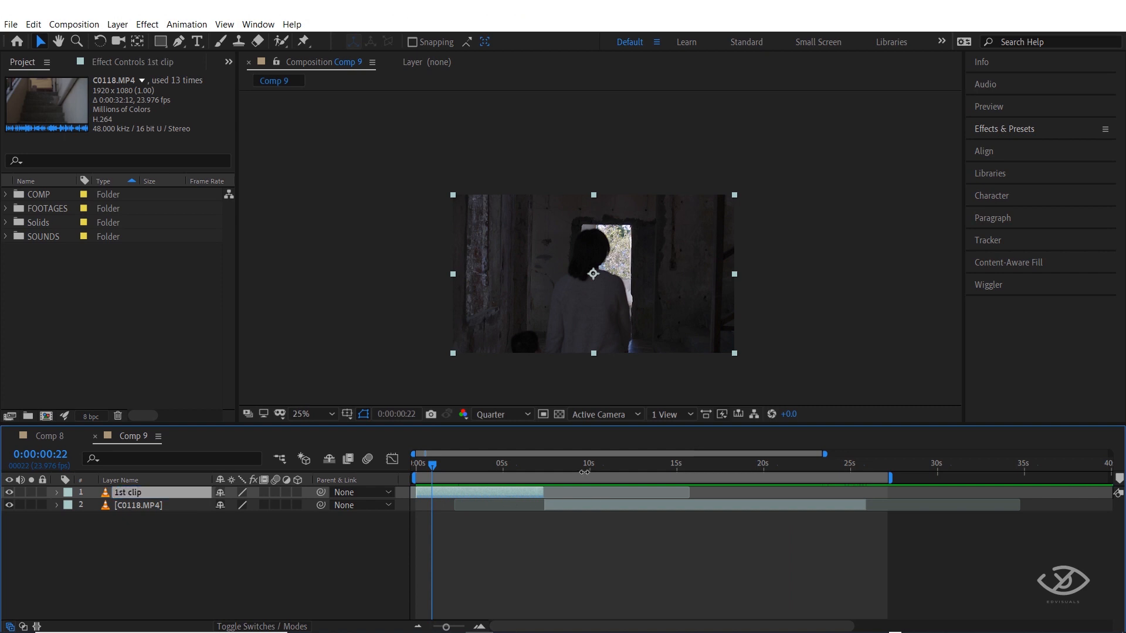
# Rename the C0118.MP4 layer to "2nd clip".
pyautogui.click(568, 464)
pyautogui.moveTo(568, 462)
pyautogui.mouseDown()
pyautogui.moveTo(539, 464)
pyautogui.moveTo(557, 463)
pyautogui.mouseUp()
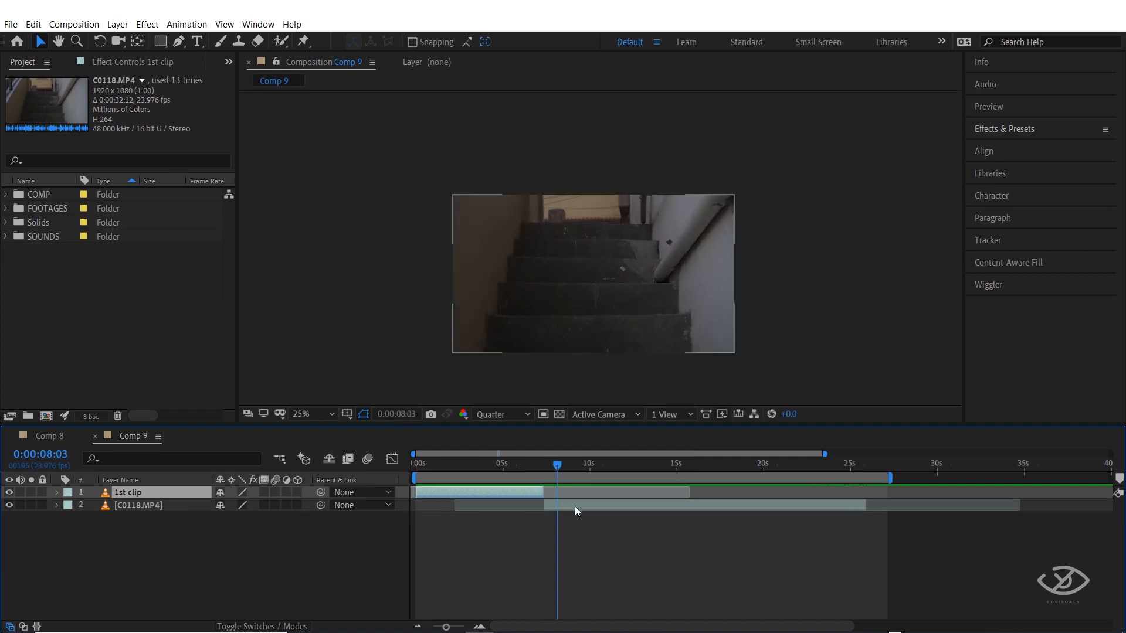
pyautogui.rightClick(577, 502)
pyautogui.click(590, 497)
pyautogui.write('2')
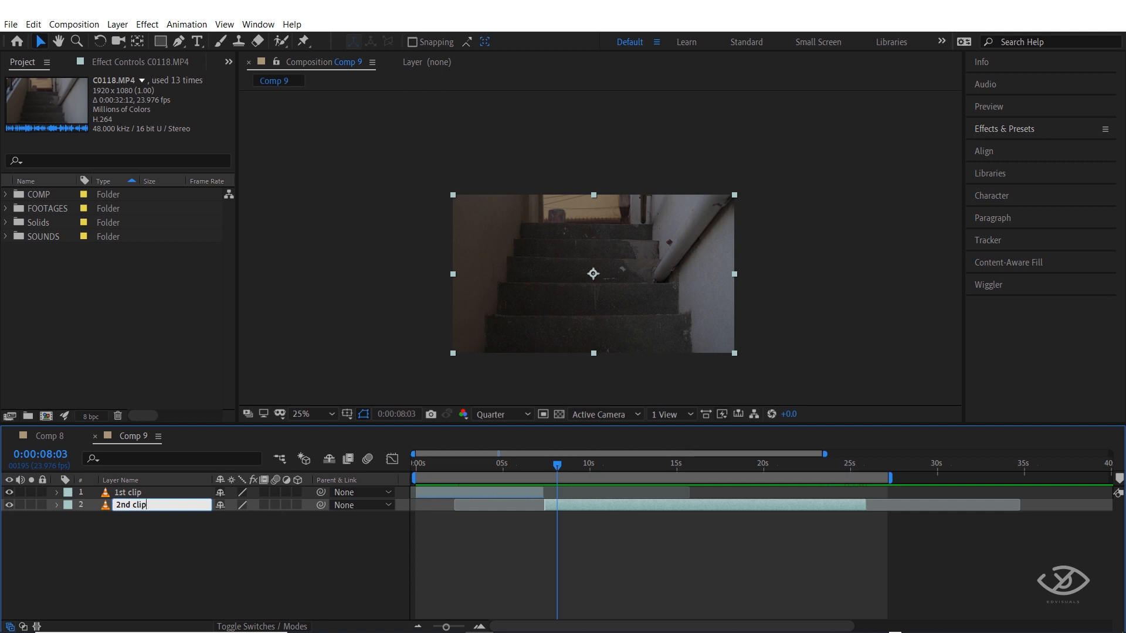
pyautogui.write('nd clip')
pyautogui.press('Return')
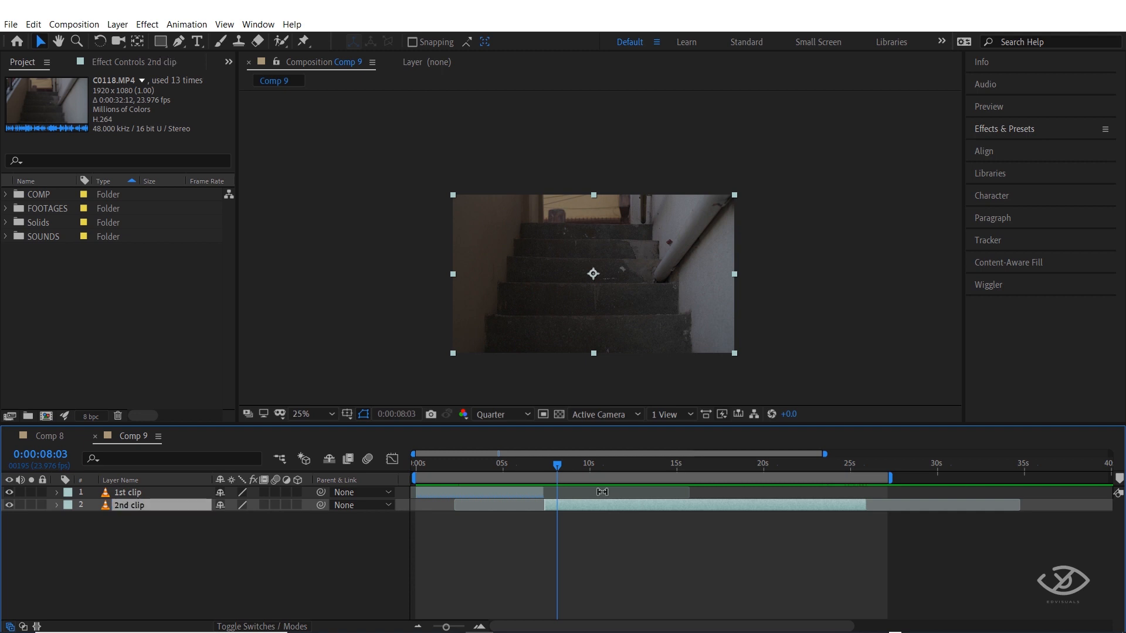
# Enable time remapping on the 1st clip layer.
pyautogui.click(418, 463)
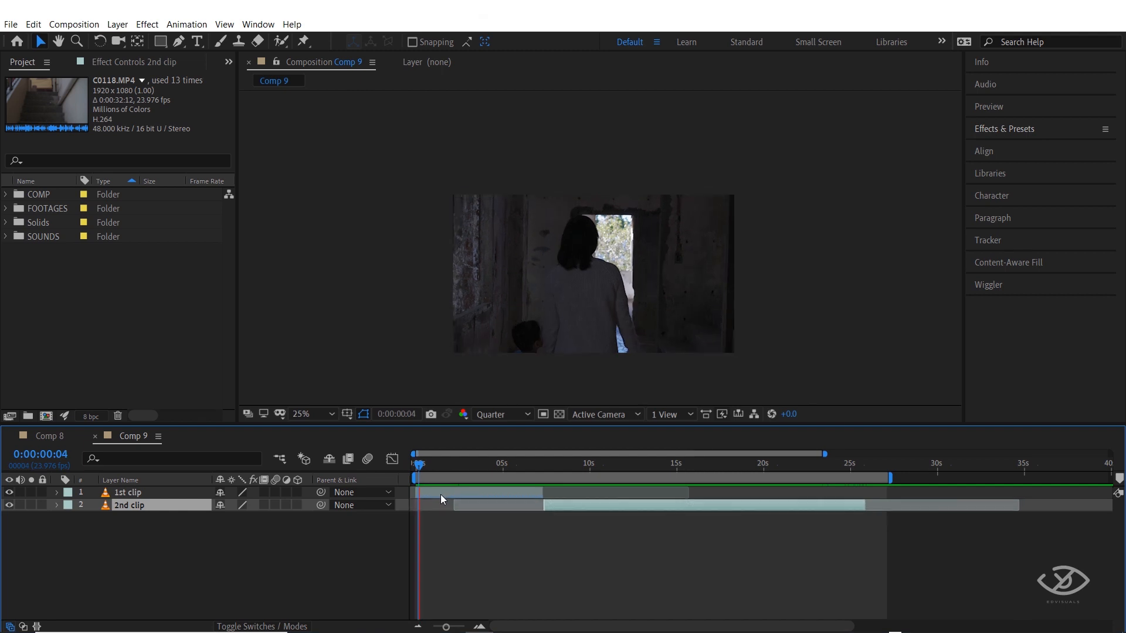
pyautogui.rightClick(441, 494)
pyautogui.moveTo(492, 216)
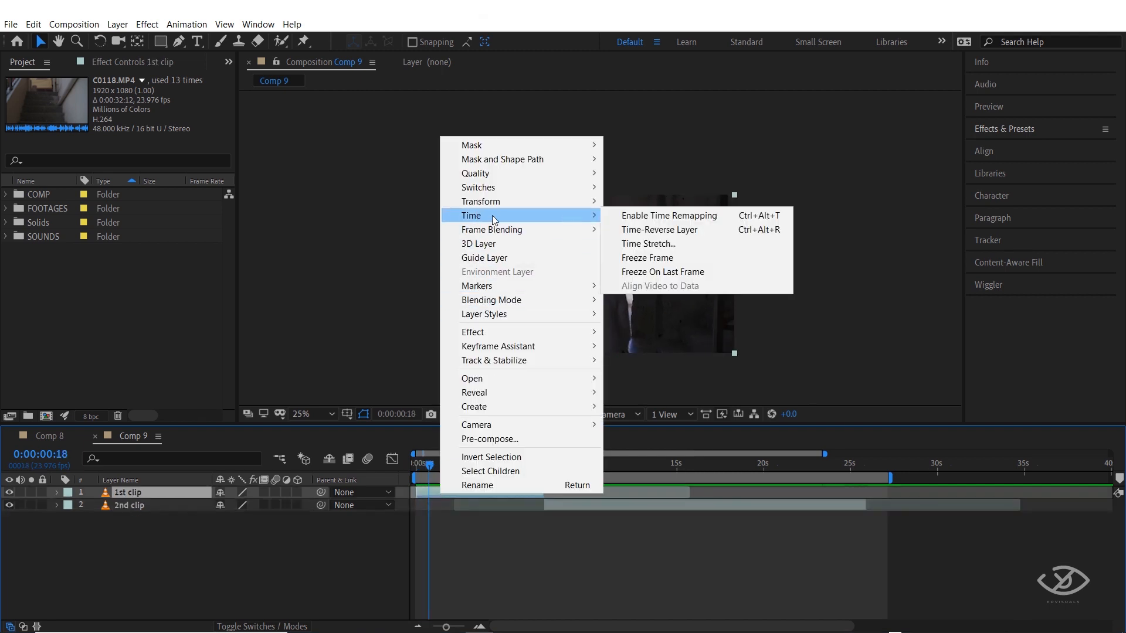
pyautogui.click(677, 217)
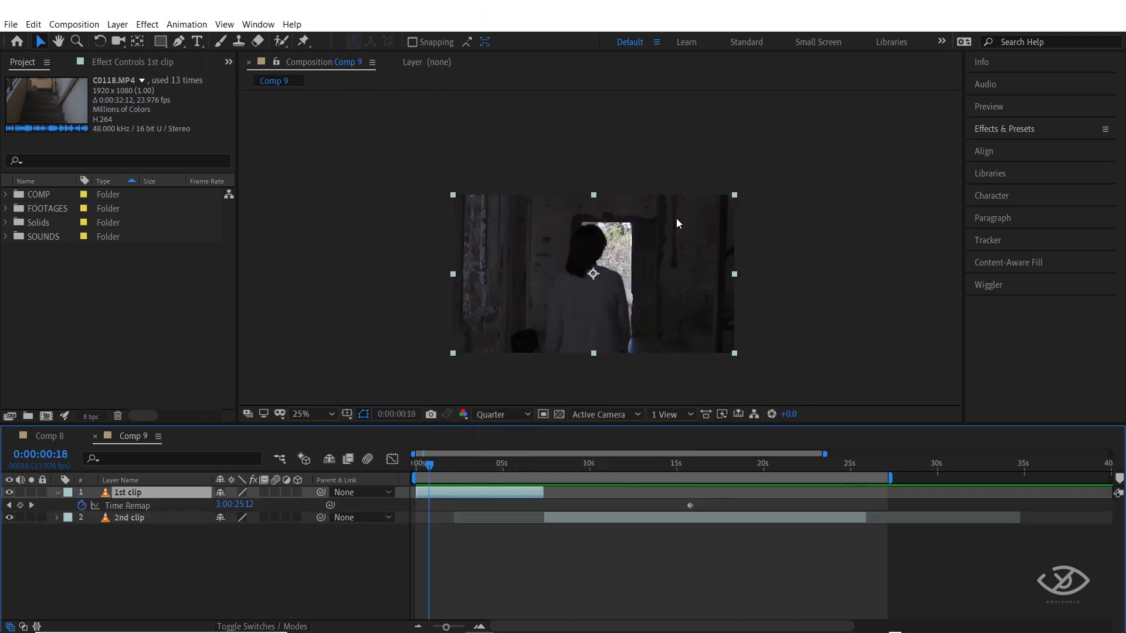
# Add time remap keyframes to the 1st clip at 0:00:00:00 and 0:00:01:12.
pyautogui.scroll(3, 479, 530)
pyautogui.moveTo(479, 465); pyautogui.dragTo(413, 466)
pyautogui.press('space')
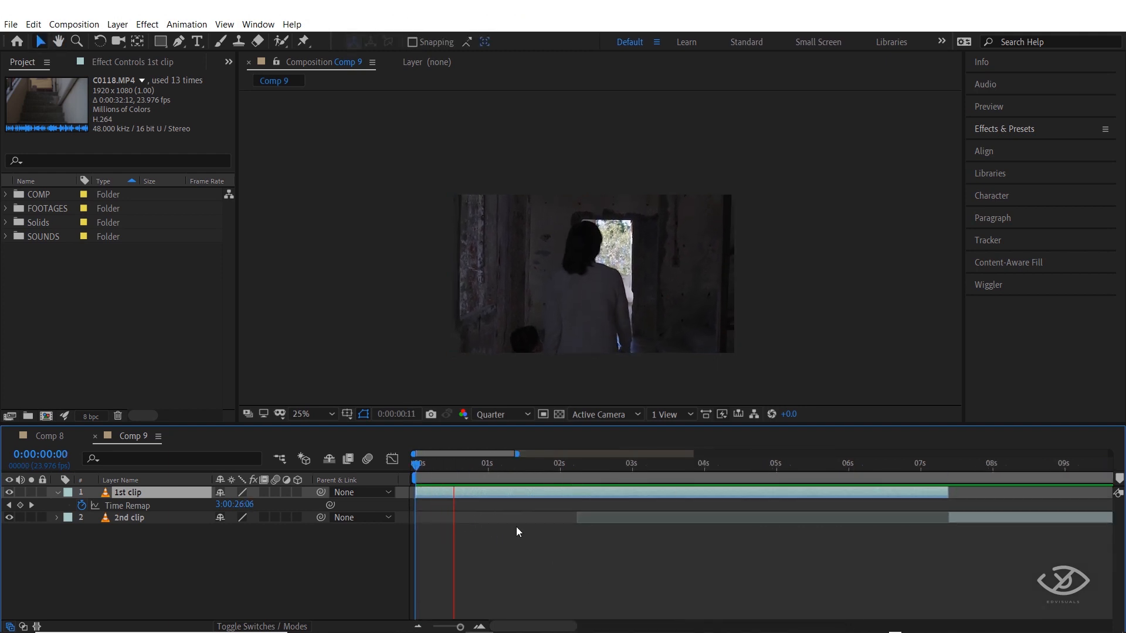
pyautogui.press('space')
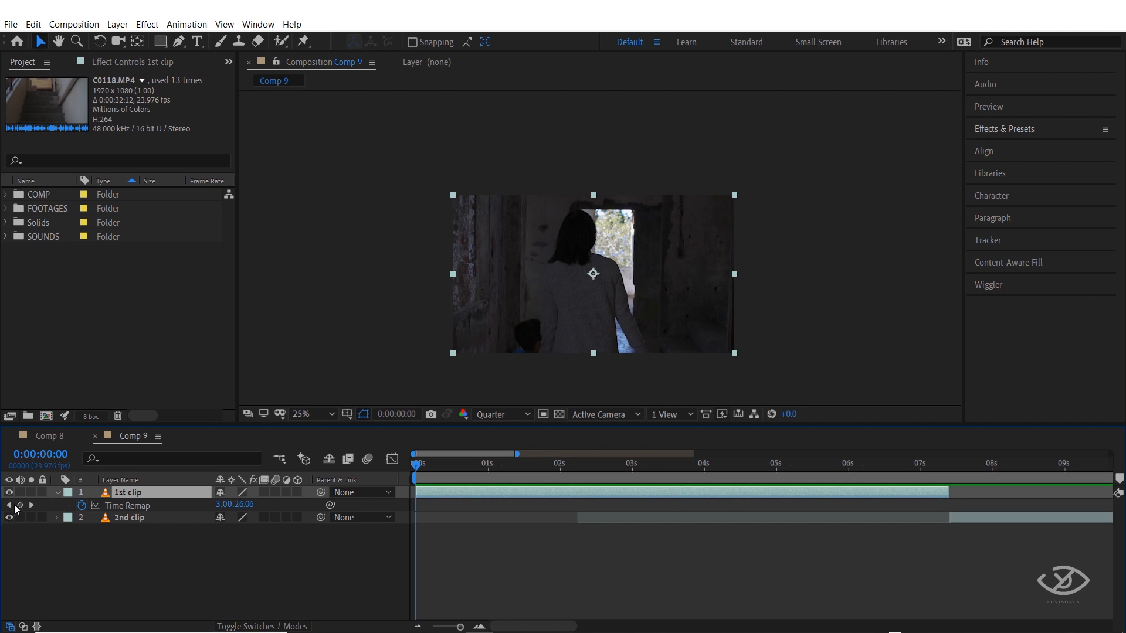
pyautogui.click(17, 506)
pyautogui.press('space')
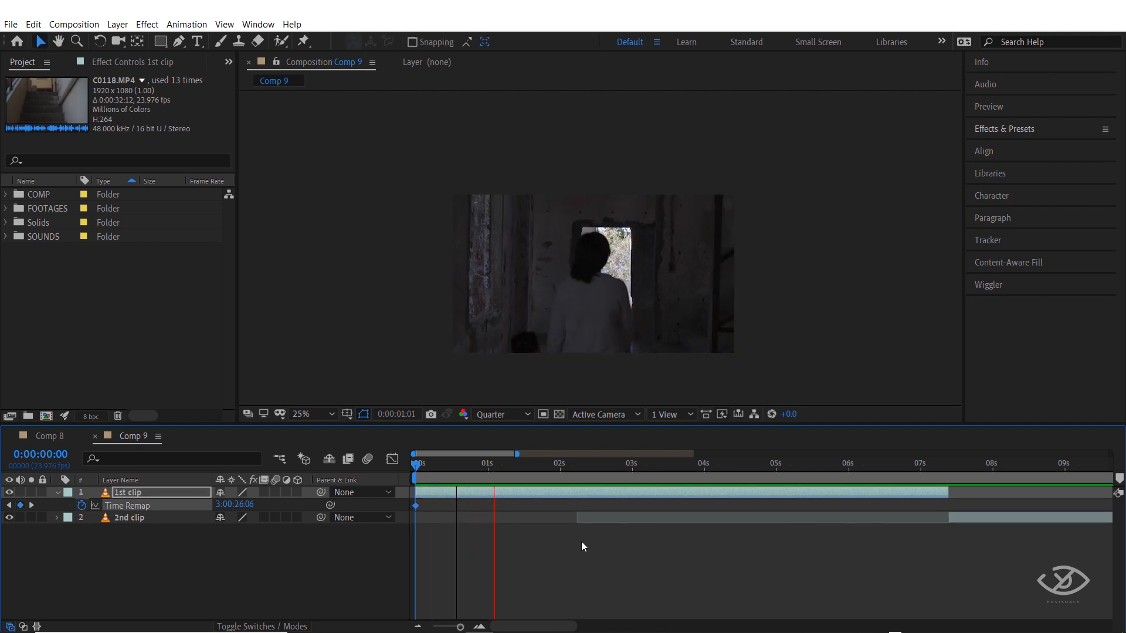
pyautogui.press('space')
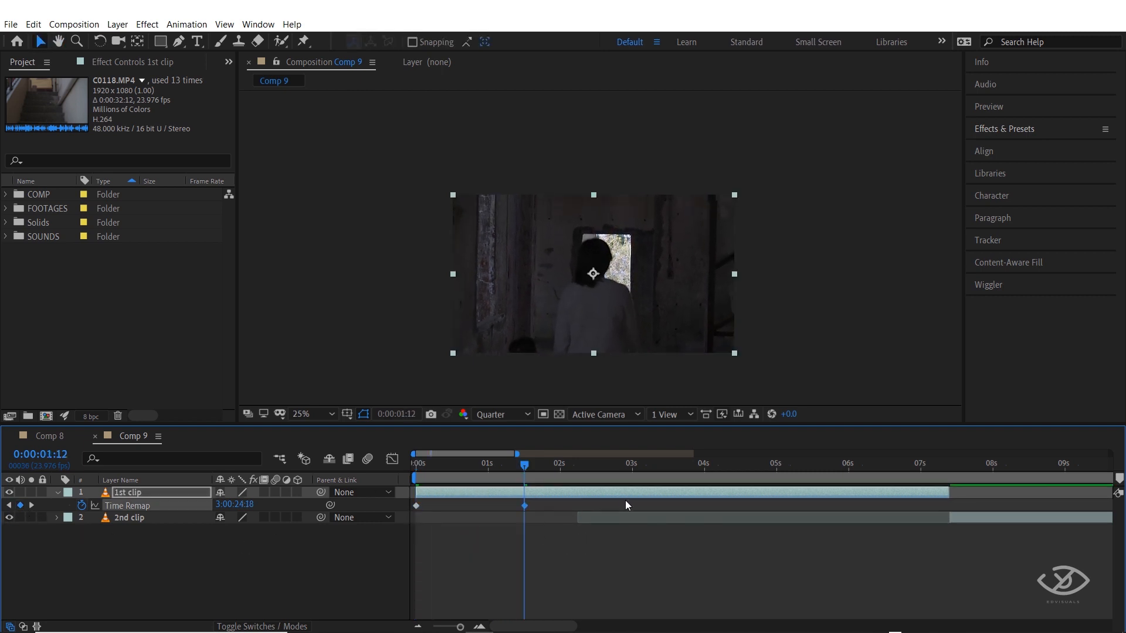
# Add a time remap keyframe at 0:00:06:22 and trim the end of the 1st clip to that time.
pyautogui.moveTo(524, 465); pyautogui.dragTo(919, 468)
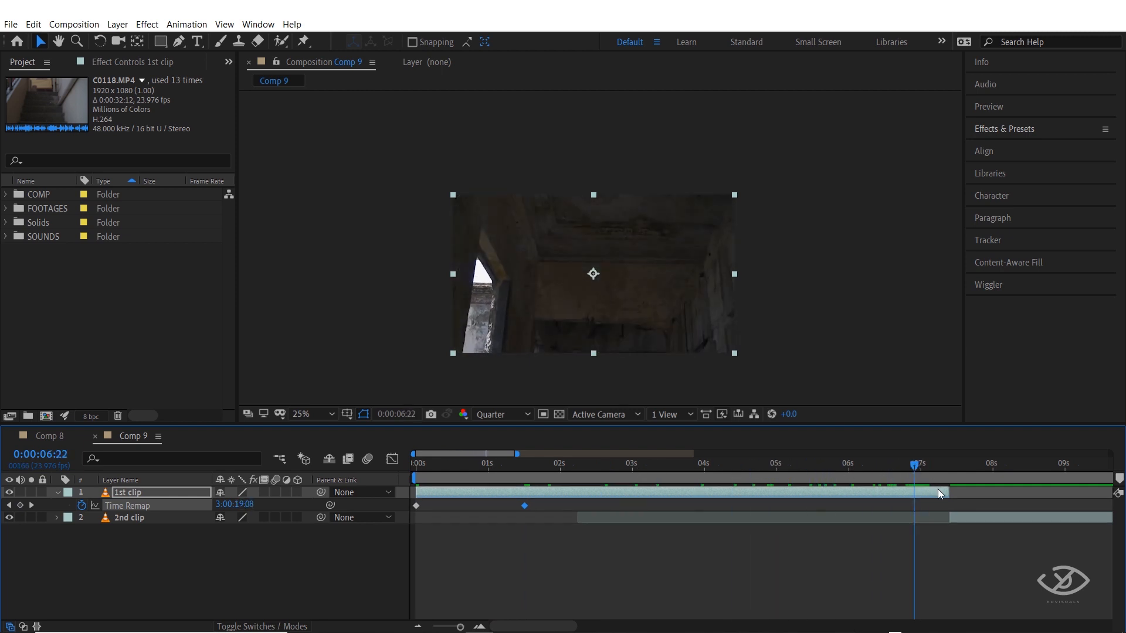
pyautogui.click(20, 505)
pyautogui.moveTo(949, 494); pyautogui.dragTo(920, 493)
pyautogui.press('=')
pyautogui.press('-')
pyautogui.press('-')
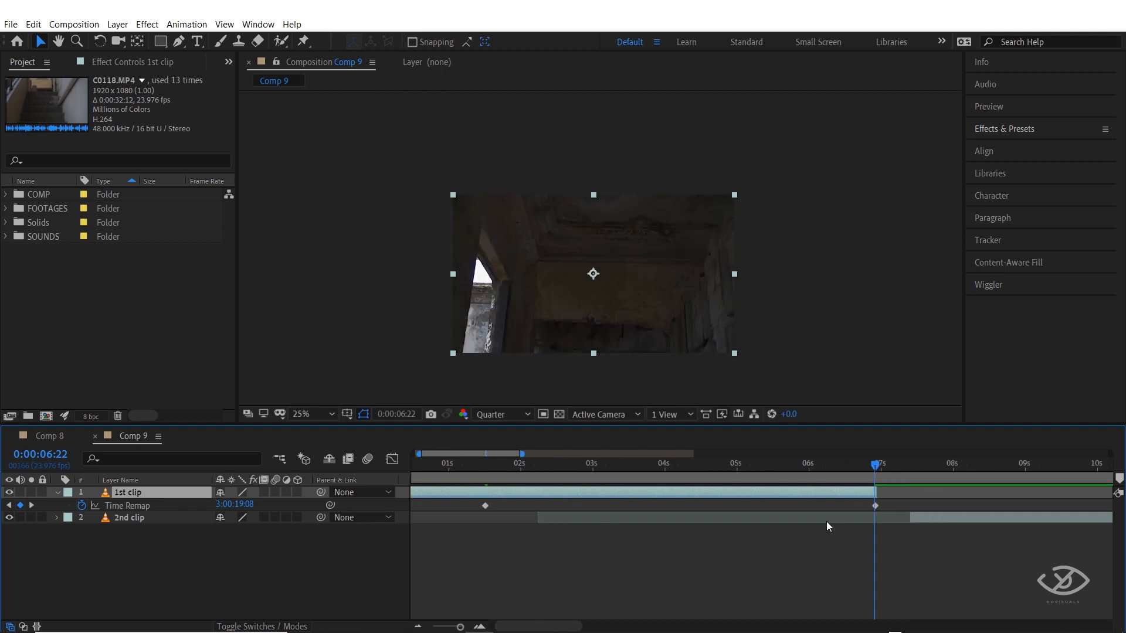
# Move the last time remap keyframe to 0:00:02:23 and trim the end of the 1st clip to it.
pyautogui.moveTo(915, 505); pyautogui.dragTo(629, 505)
pyautogui.click(627, 465)
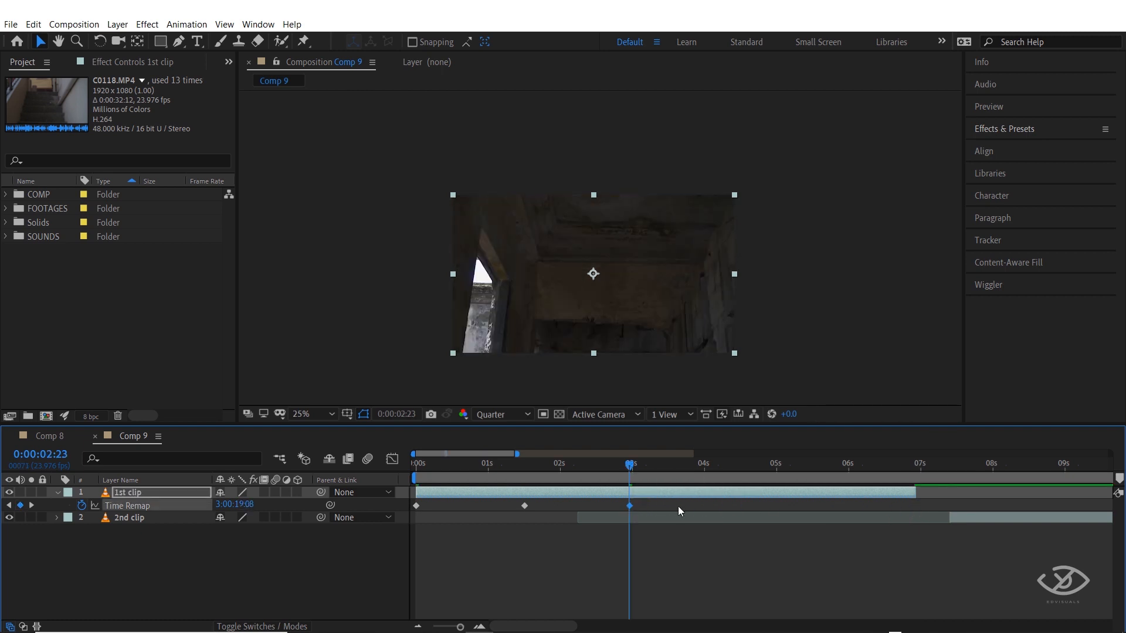
pyautogui.moveTo(914, 496); pyautogui.dragTo(647, 503)
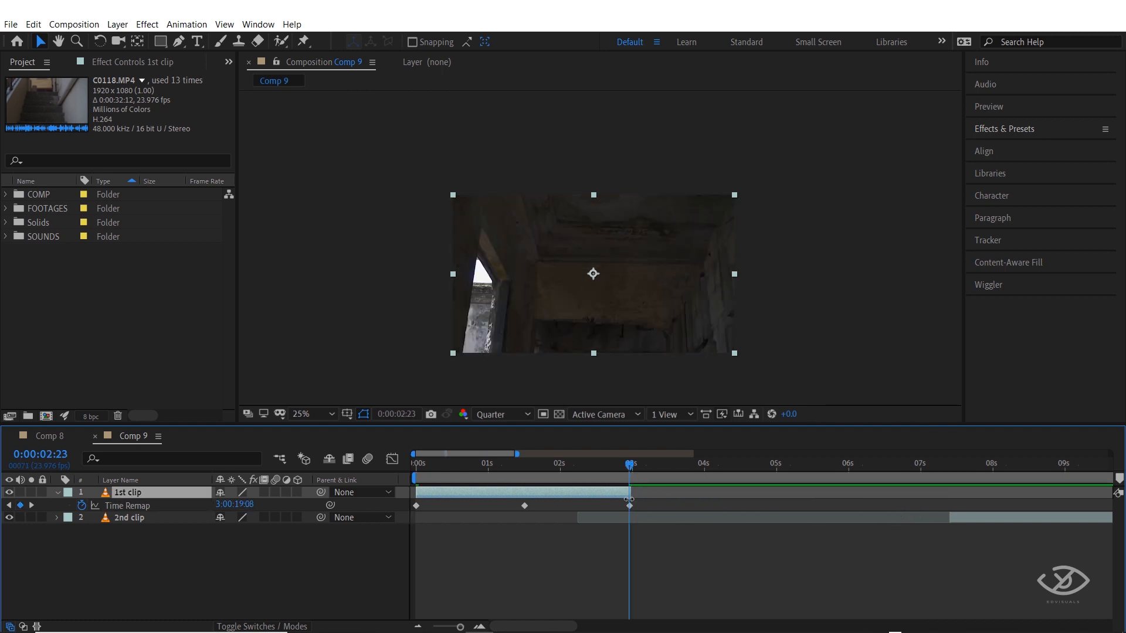
pyautogui.press('pagedown')
# Shape the time remap speed graph to rise gradually from 0:00:01:12 to a peak of about 10 seconds/sec just before the last keyframe.
pyautogui.click(393, 459)
pyautogui.click(615, 612)
pyautogui.click(639, 488)
pyautogui.scroll(2, 531, 550)
pyautogui.moveTo(533, 495); pyautogui.dragTo(604, 580)
pyautogui.moveTo(709, 554); pyautogui.dragTo(725, 579)
# Play back the 1st clip to check the speed ramp, returning from the graph editor to the layer bars.
pyautogui.click(492, 465)
pyautogui.press('space')
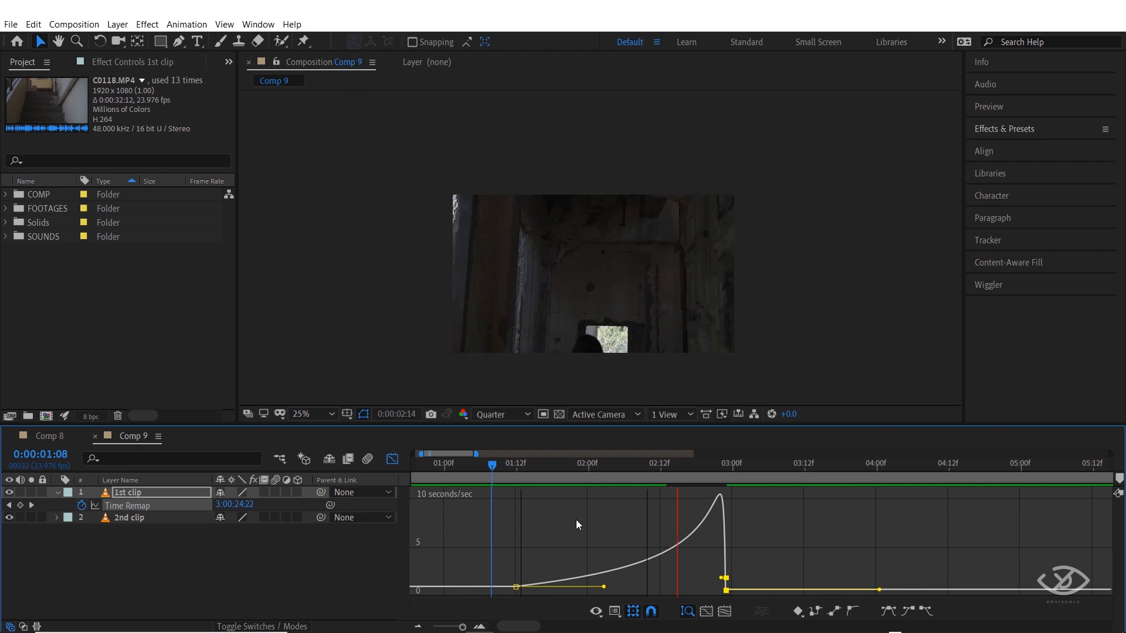
pyautogui.press('space')
pyautogui.click(434, 469)
pyautogui.press('space')
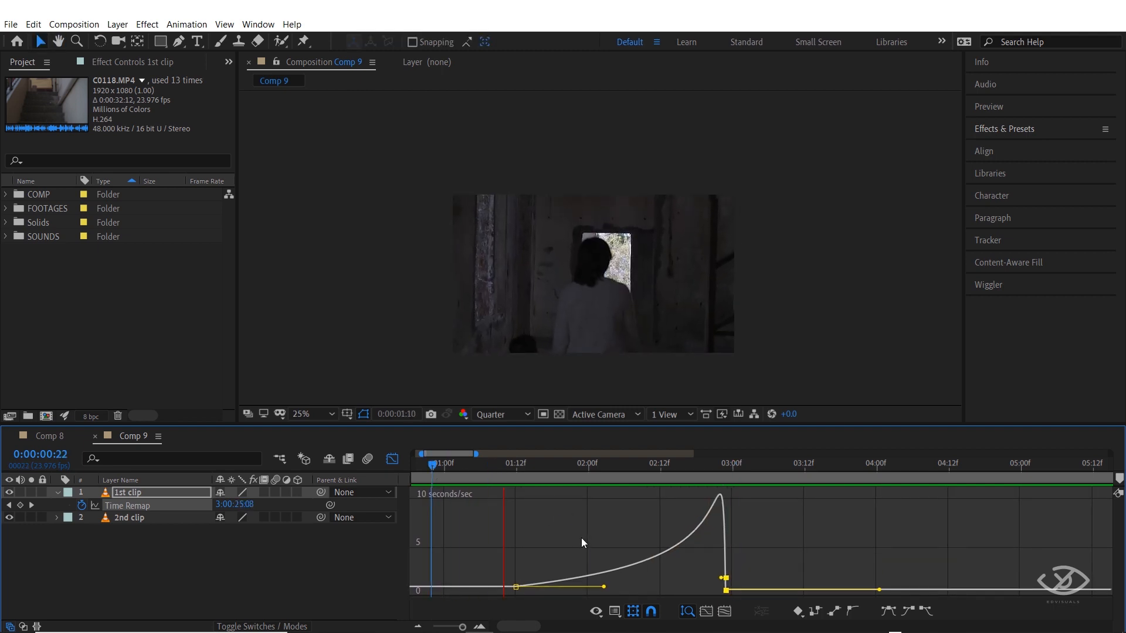
pyautogui.press('space')
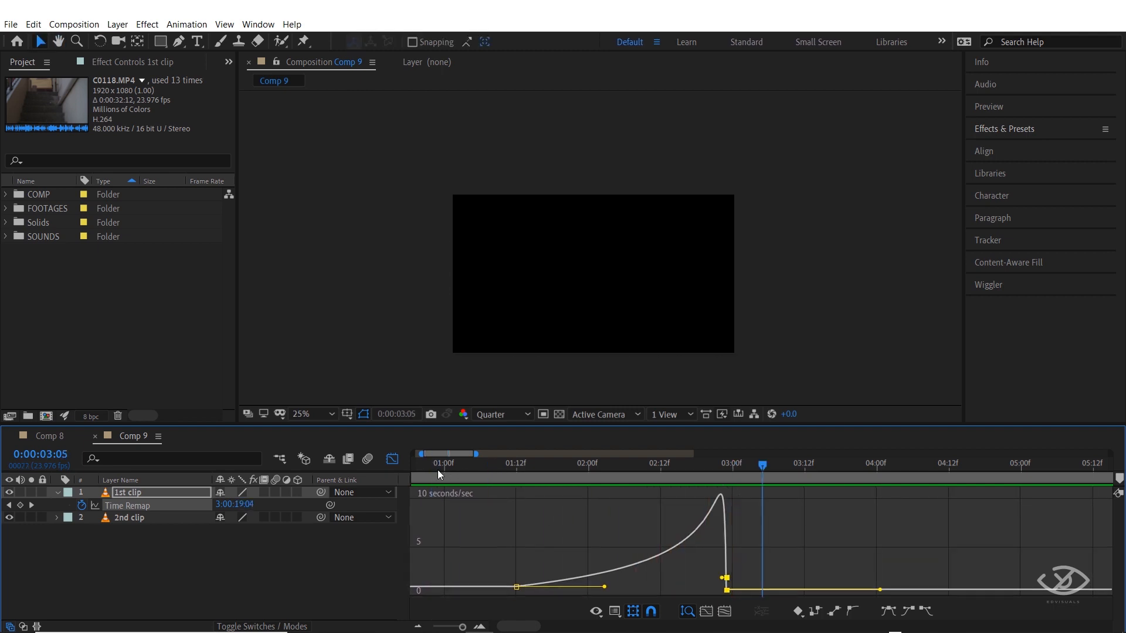
pyautogui.click(393, 459)
pyautogui.press('-')
pyautogui.moveTo(491, 538); pyautogui.dragTo(626, 581)
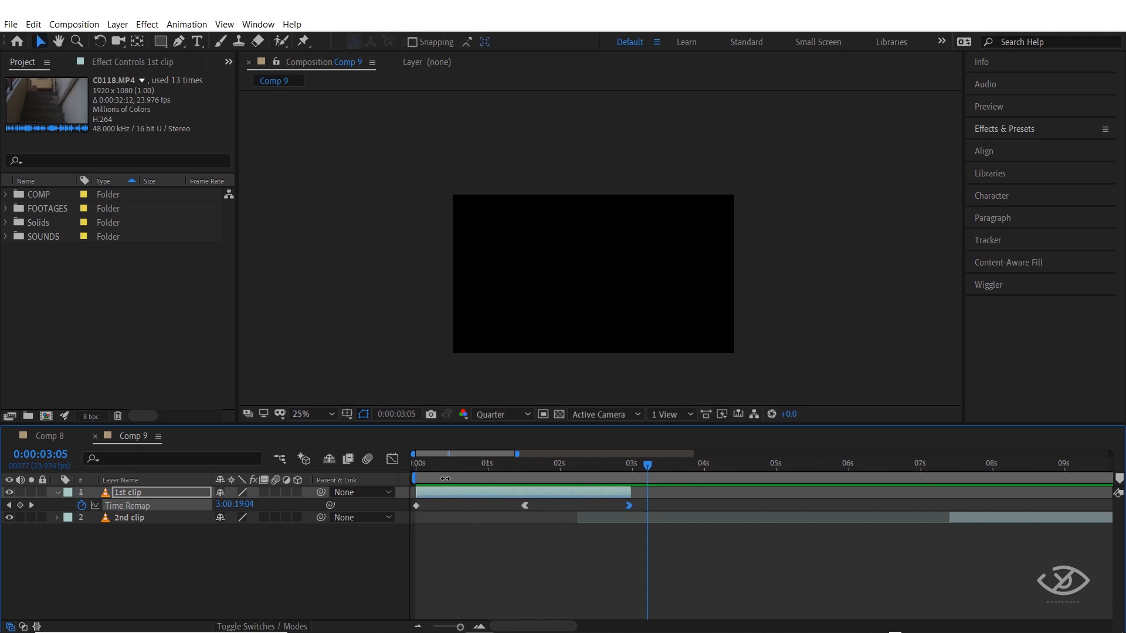
pyautogui.click(416, 466)
pyautogui.press('space')
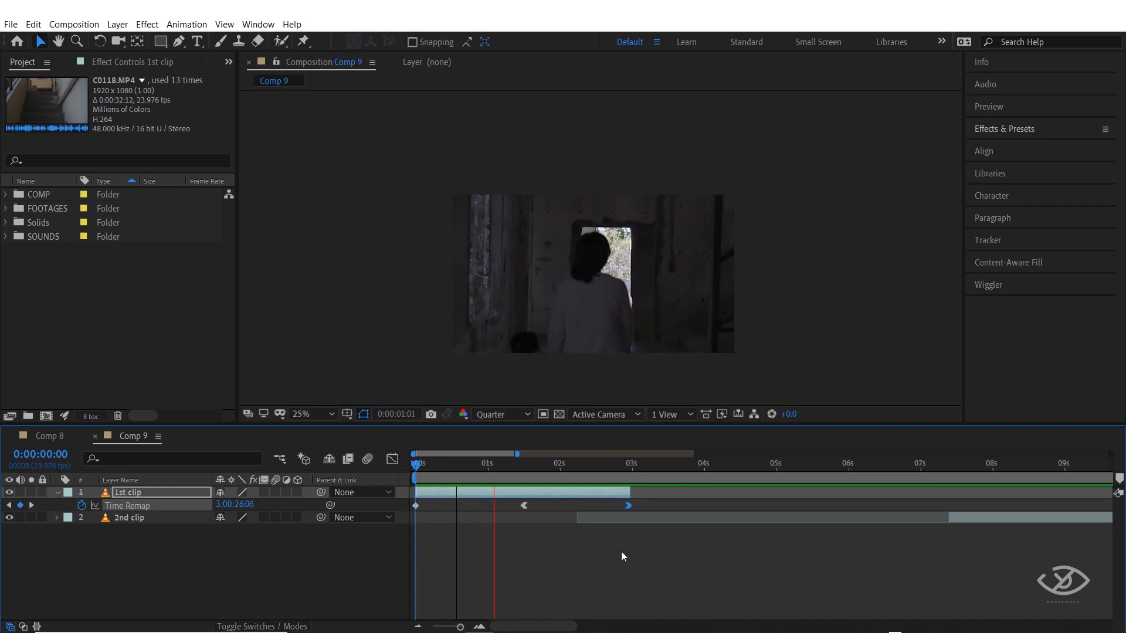
pyautogui.press('space')
# Move the last time remap keyframe slightly earlier, shorten the end of the 1st clip to just after it, and preview.
pyautogui.moveTo(630, 506)
pyautogui.mouseDown()
pyautogui.moveTo(615, 504)
pyautogui.moveTo(619, 492)
pyautogui.mouseUp()
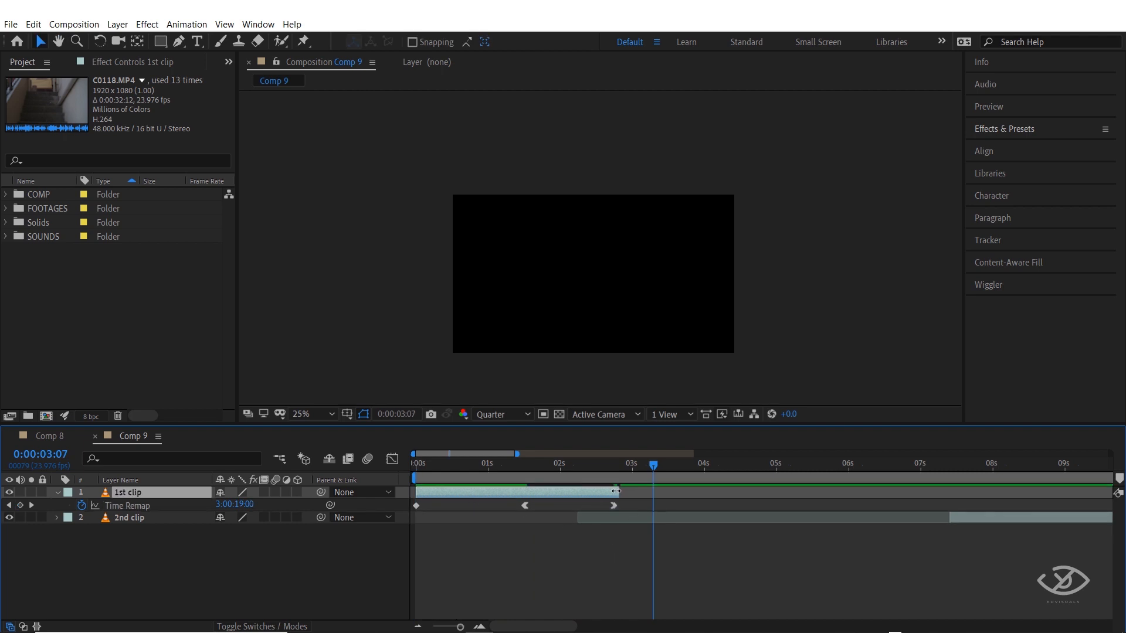
pyautogui.click(465, 463)
pyautogui.press('space')
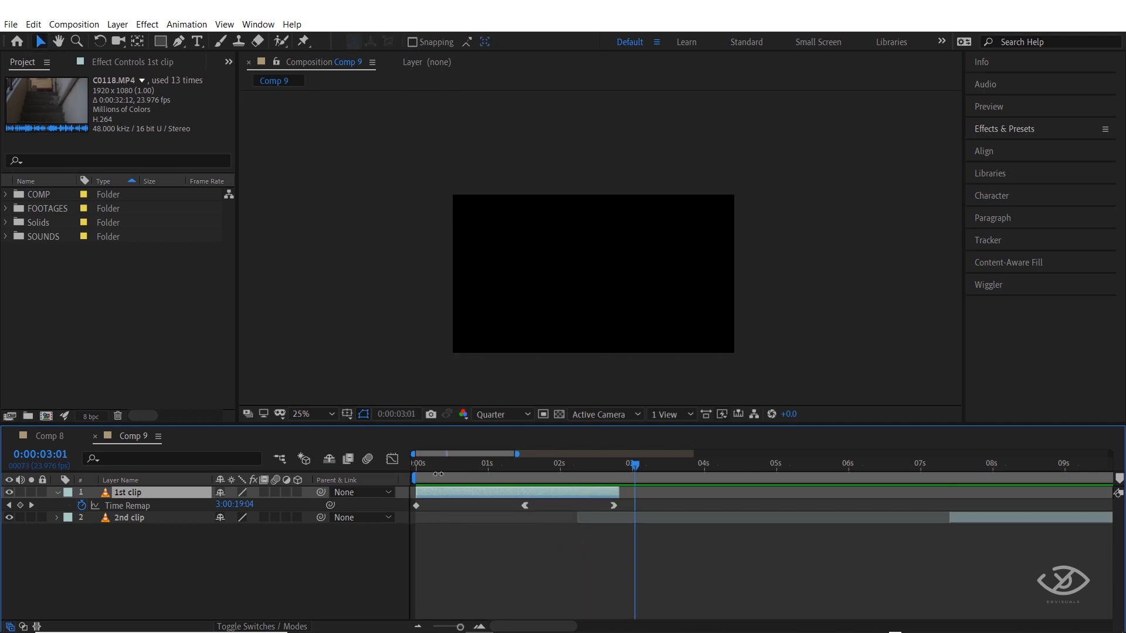
# Add a scale keyframe of about 150% at the start of the 1st clip.
pyautogui.click(416, 462)
pyautogui.hotkey('shift', 's')
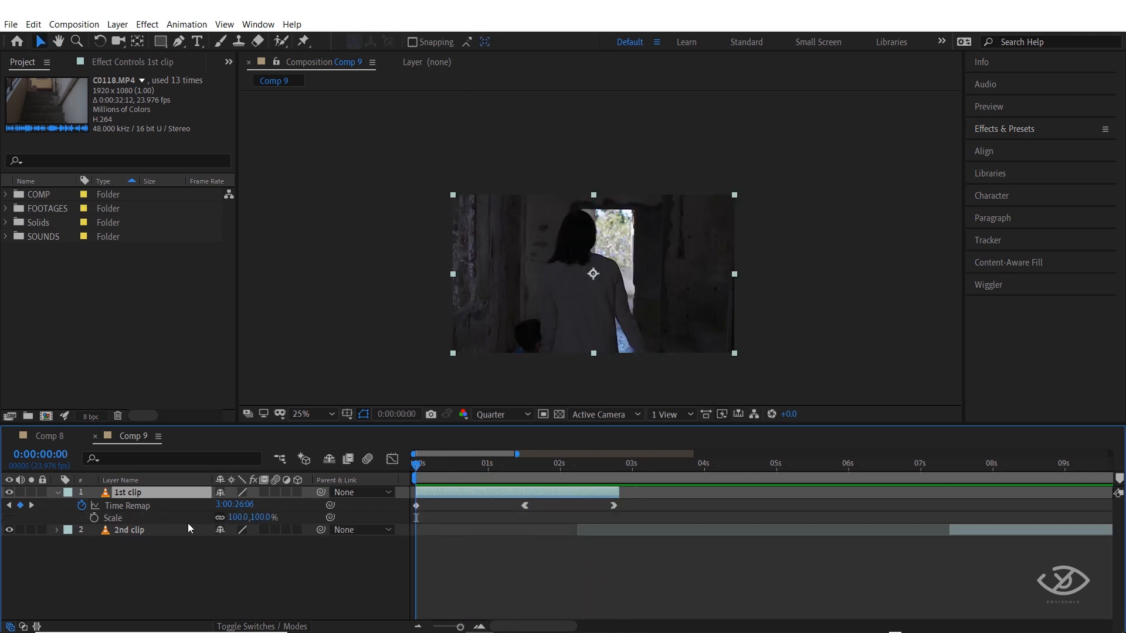
pyautogui.click(93, 518)
pyautogui.click(262, 517)
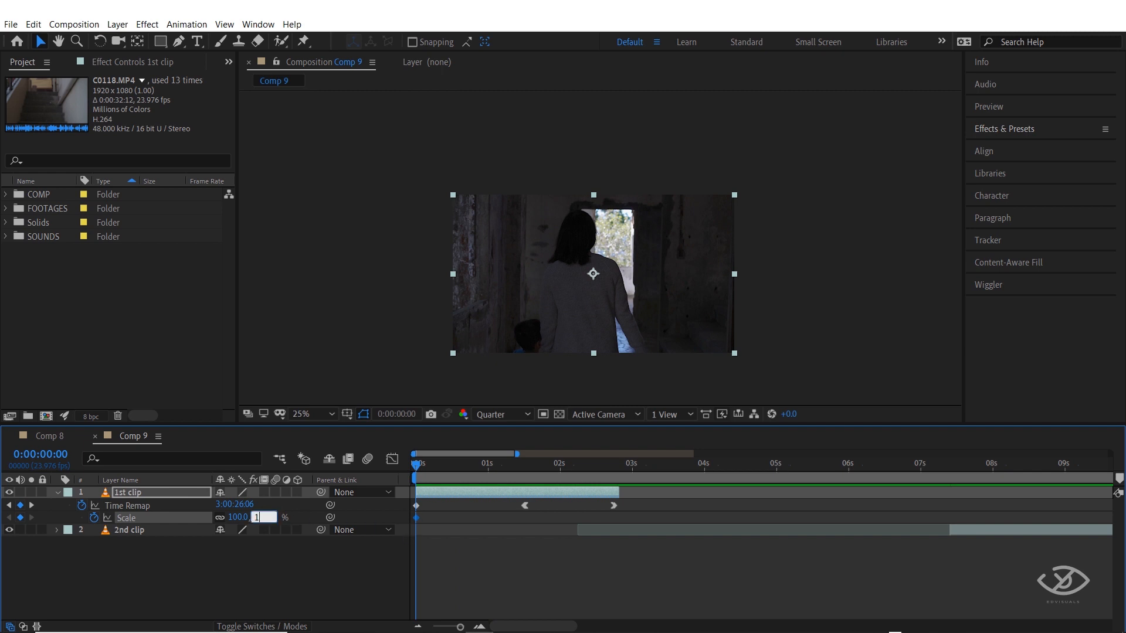
pyautogui.press('Return')
# Set the 1st clip's scale to 130% at 0:00:01:12.
pyautogui.moveTo(423, 465); pyautogui.dragTo(522, 466)
pyautogui.click(262, 517)
pyautogui.write('130')
pyautogui.press('Return')
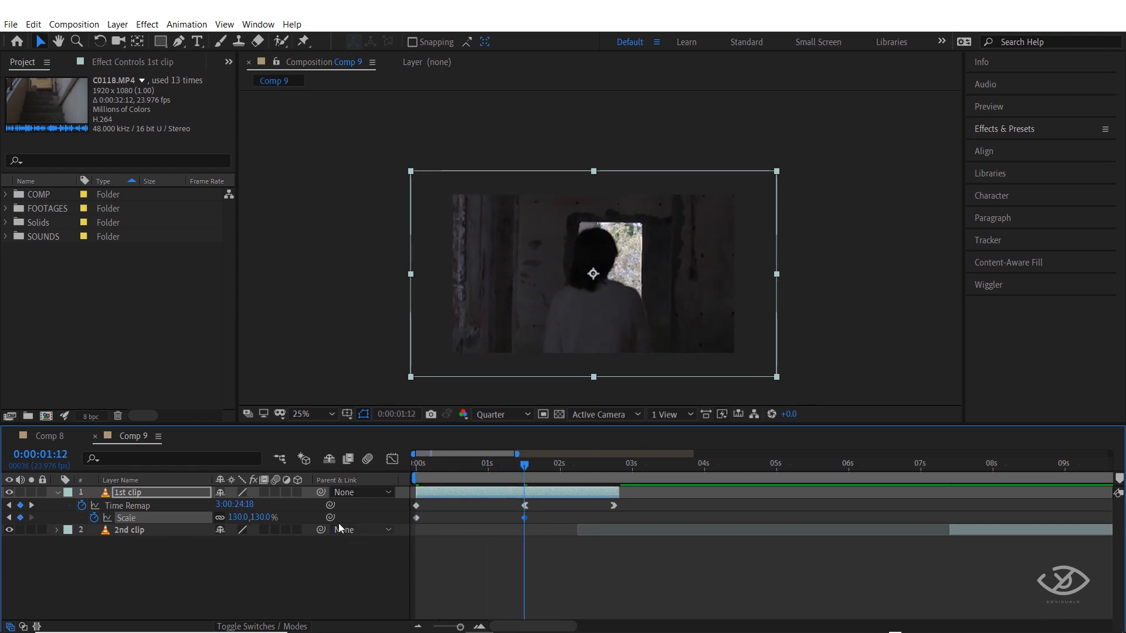
# Preview the 1st clip's scale animation and apply Easy Ease to its scale keyframe at 0:00:01:12.
pyautogui.press('space')
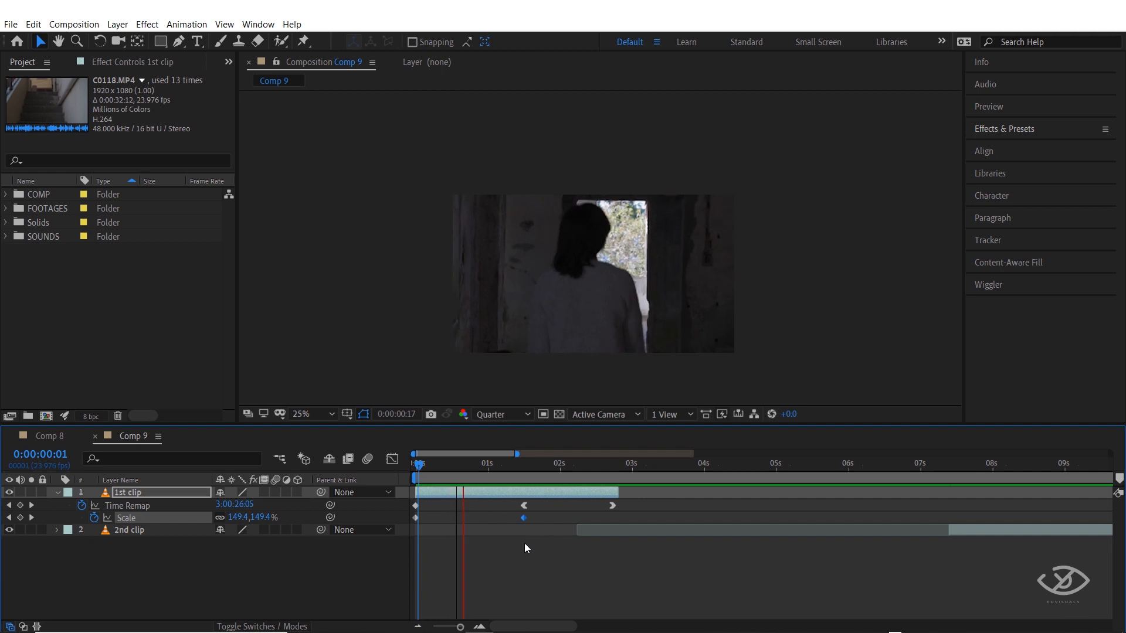
pyautogui.press('space')
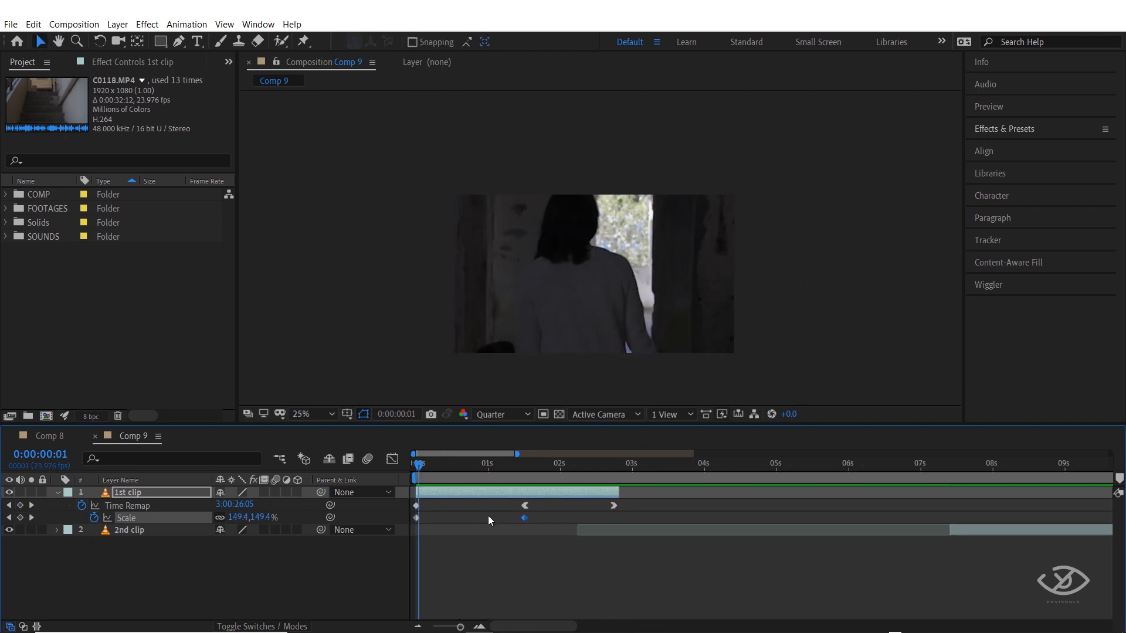
pyautogui.press('space')
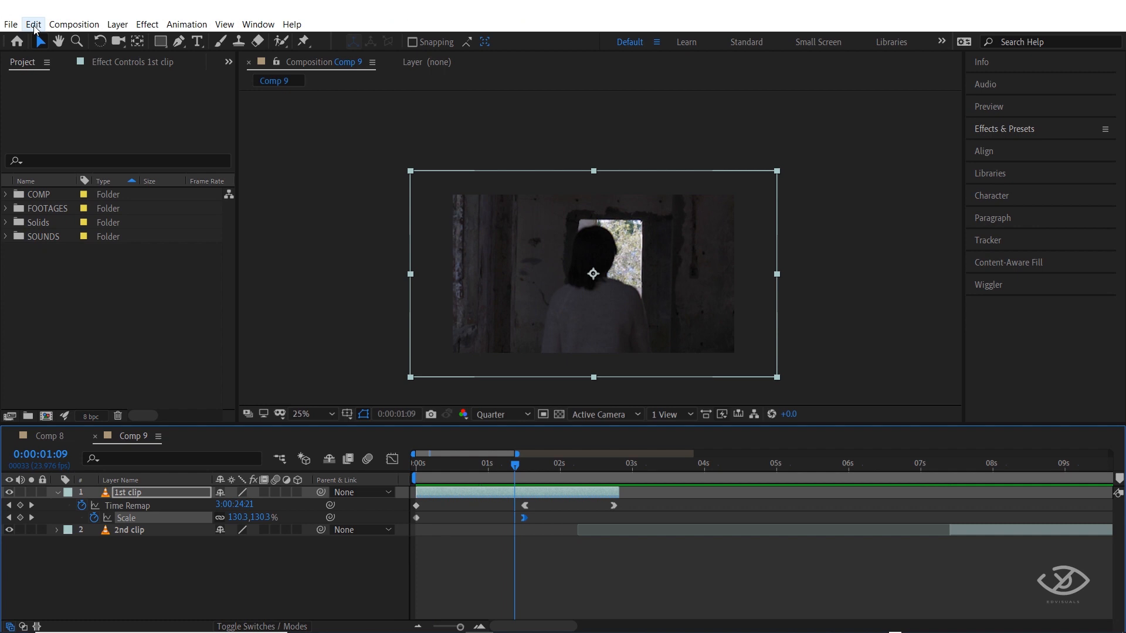
# Duplicate the 1st clip layer.
pyautogui.click(34, 25)
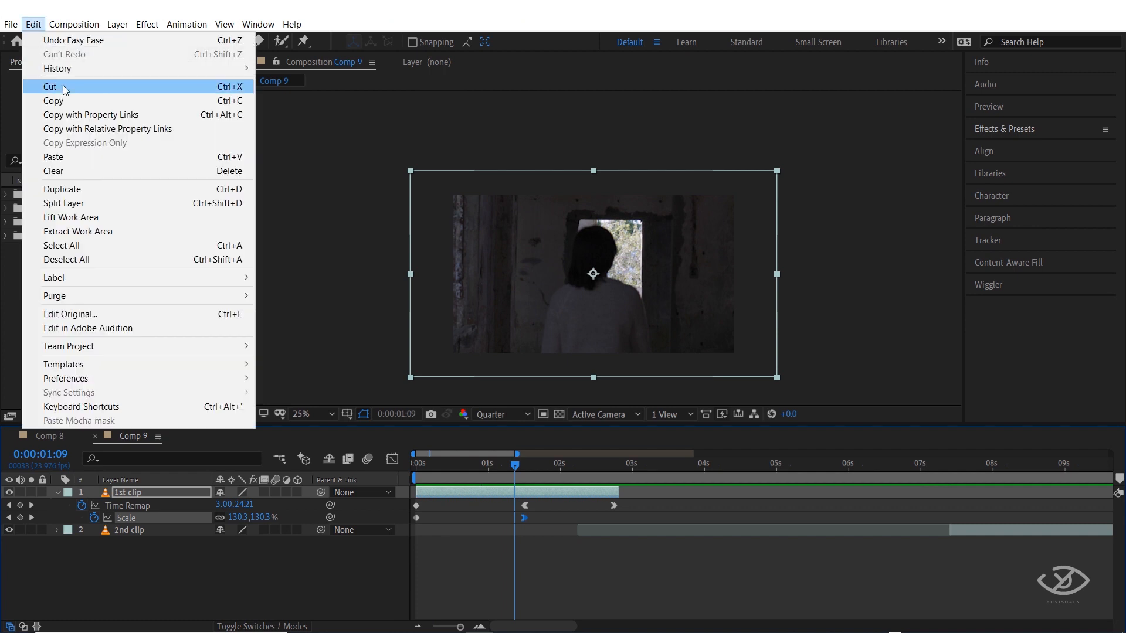
pyautogui.click(100, 197)
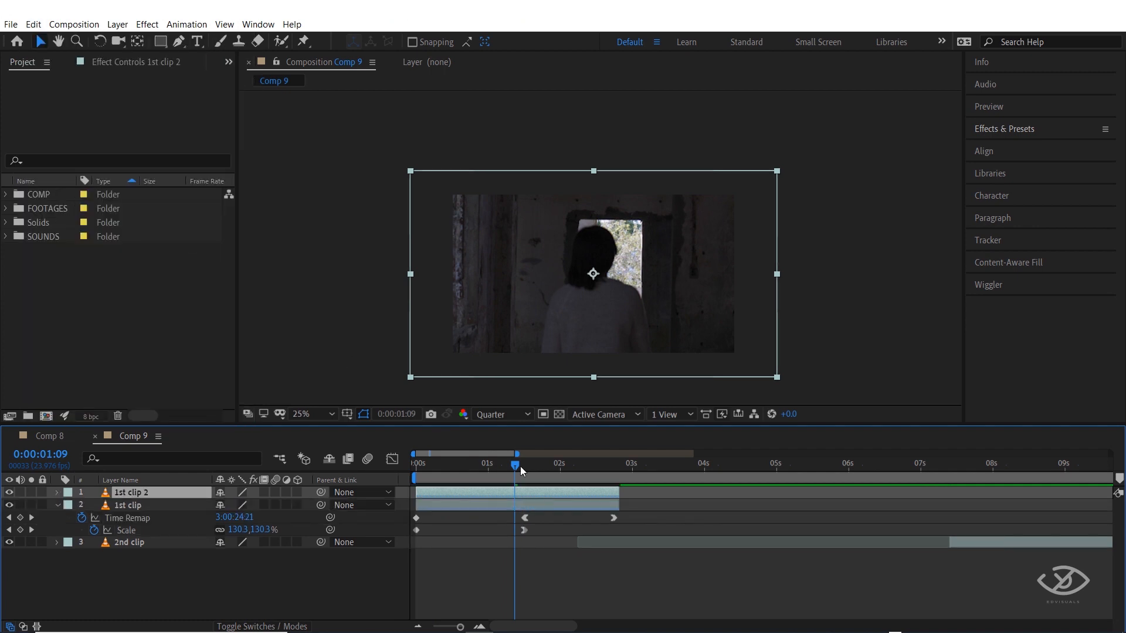
# Freeze the 1st clip 2 layer at 0:00:02:07 and set its Time Remap value to 3:00:18:05.
pyautogui.moveTo(529, 473); pyautogui.dragTo(580, 469)
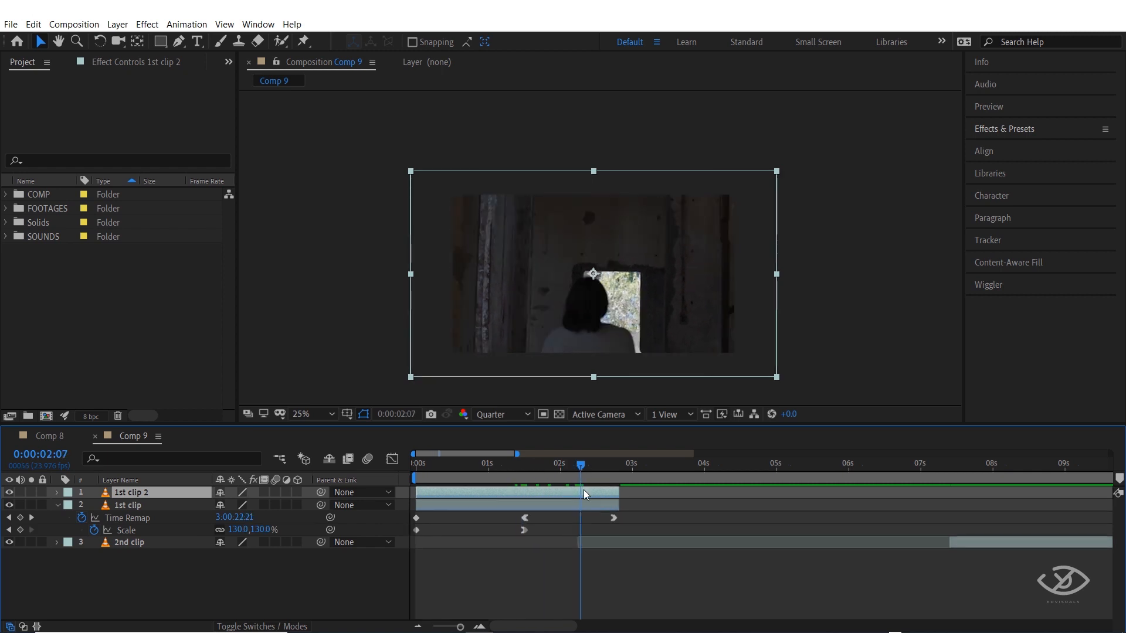
pyautogui.rightClick(582, 490)
pyautogui.moveTo(729, 215)
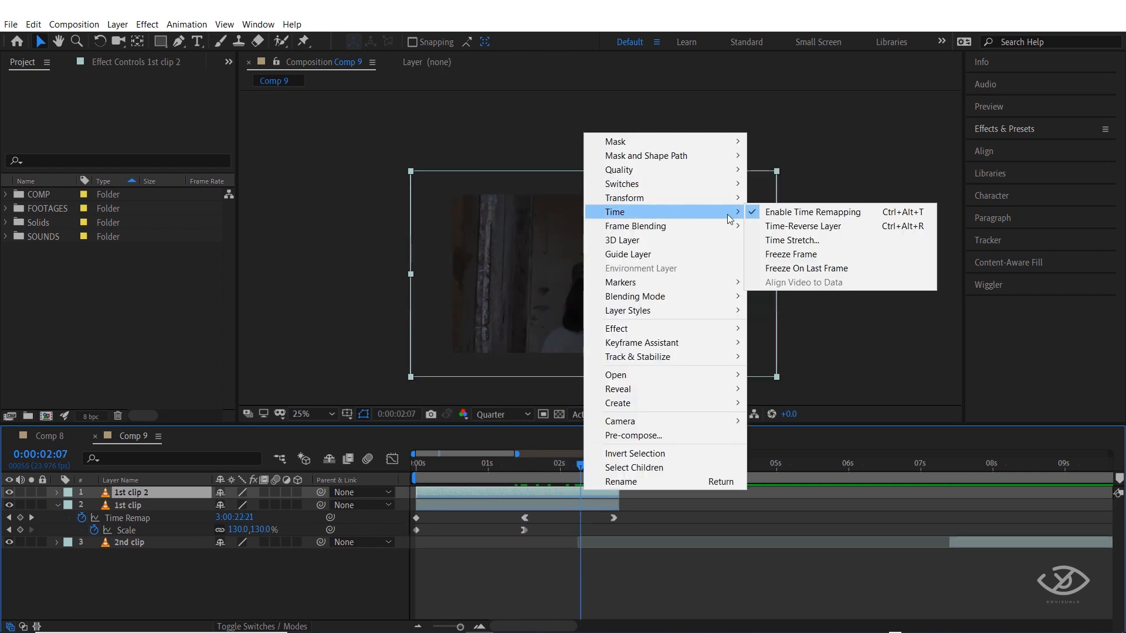
pyautogui.click(801, 254)
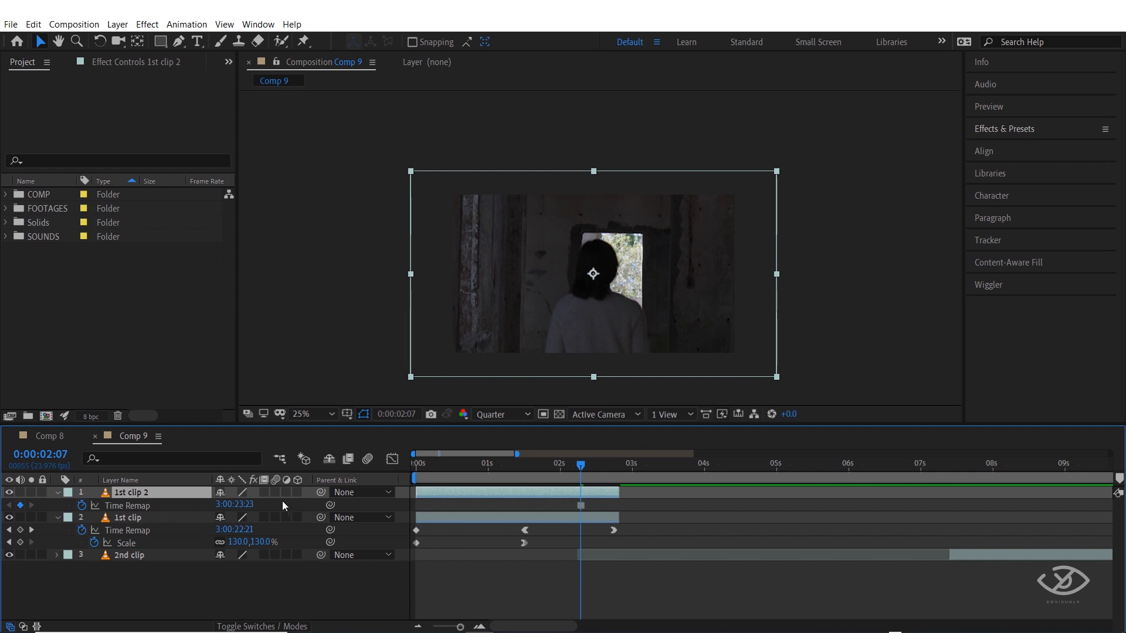
pyautogui.moveTo(243, 505); pyautogui.dragTo(148, 505)
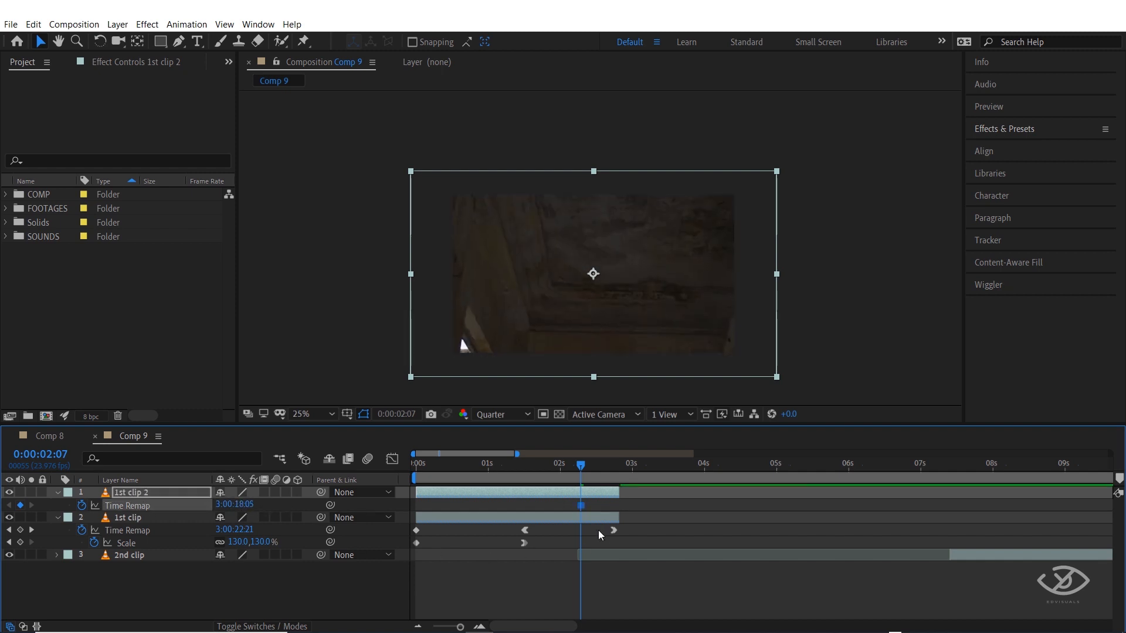
# Draw a closed Pen mask around the plain ceiling area on the 1st clip 2 layer, leaving out the frame's edges.
pyautogui.click(178, 41)
pyautogui.click(490, 207)
pyautogui.click(490, 262)
pyautogui.click(503, 298)
pyautogui.click(507, 327)
pyautogui.click(526, 339)
pyautogui.click(607, 340)
pyautogui.click(688, 341)
pyautogui.click(720, 340)
pyautogui.click(721, 307)
pyautogui.click(721, 222)
pyautogui.click(712, 206)
pyautogui.click(629, 206)
pyautogui.click(566, 202)
pyautogui.click(507, 202)
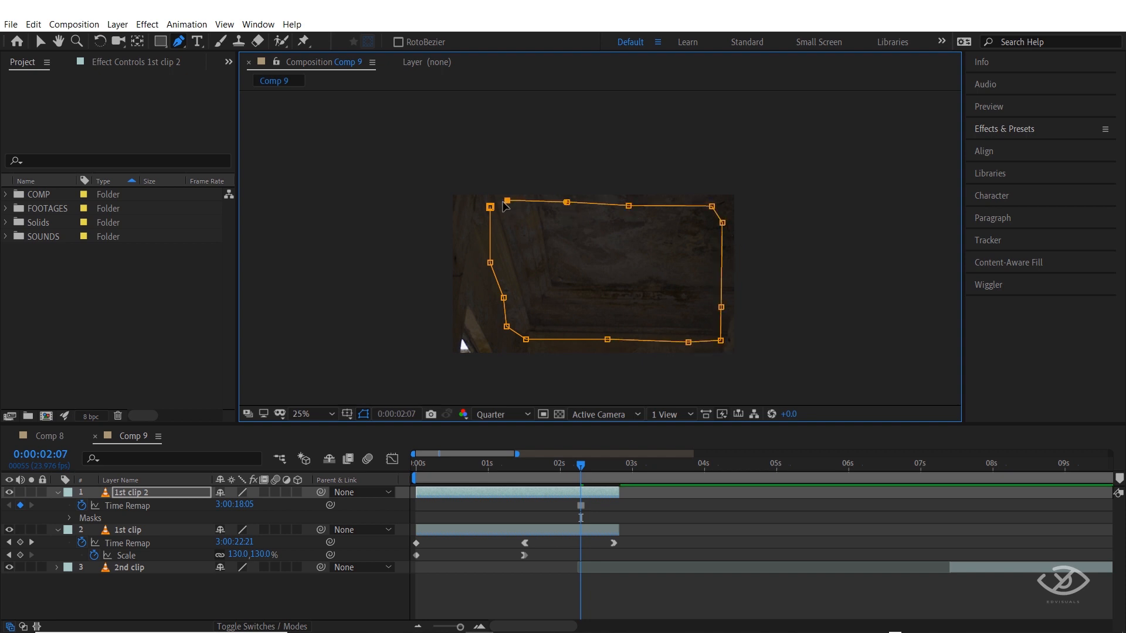
pyautogui.click(490, 207)
# Set the feather of the 1st clip 2 layer's mask to 15 pixels.
pyautogui.press('m')
pyautogui.press('m')
pyautogui.press('m')
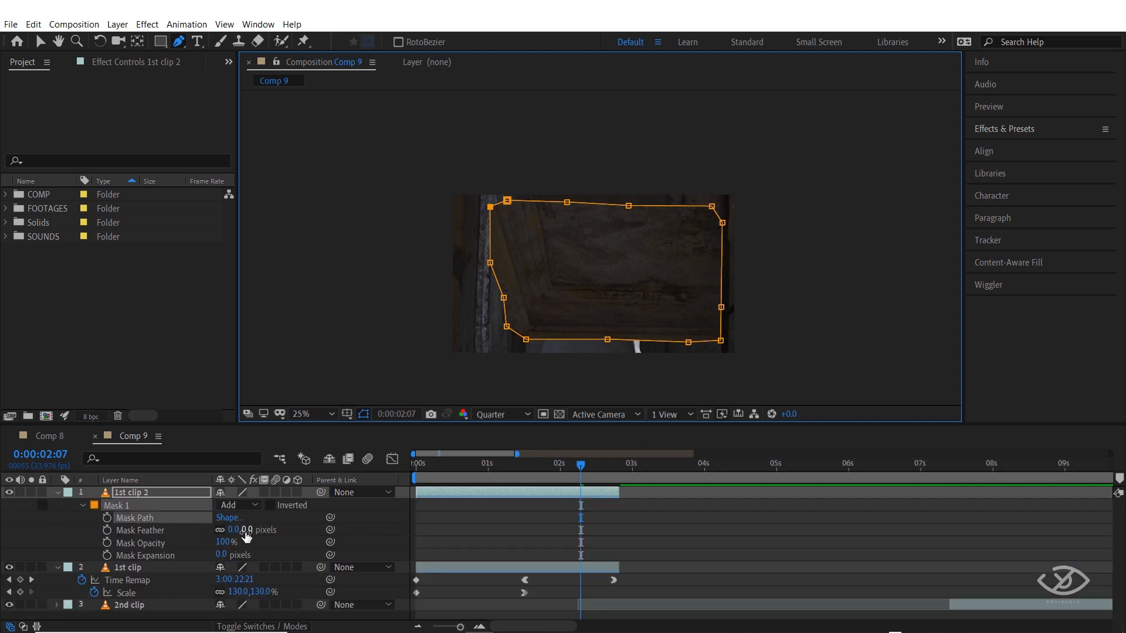
pyautogui.click(248, 530)
pyautogui.press('Return')
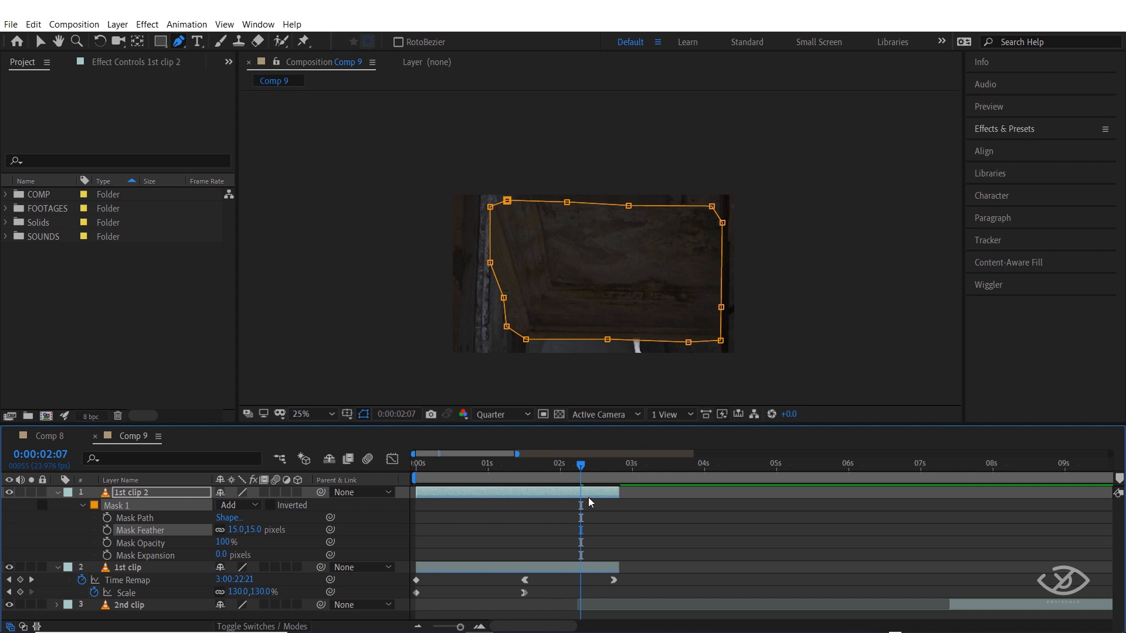
# Shorten the 1st clip 2 layer and align its start with its freeze-frame keyframe at 0:00:02:07.
pyautogui.press('u')
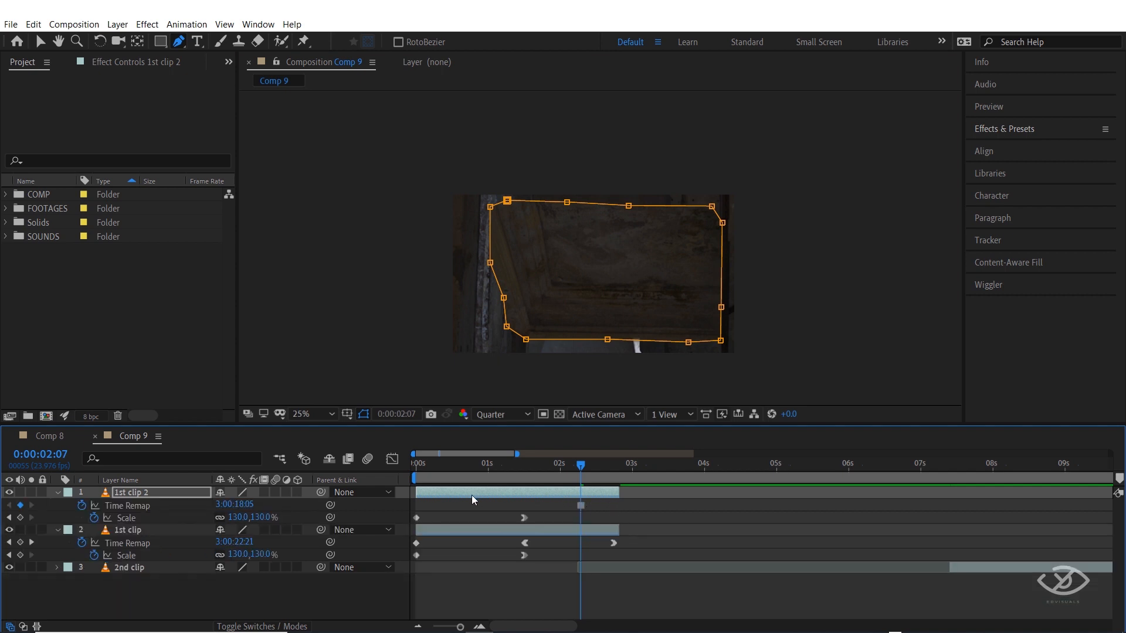
pyautogui.moveTo(420, 491); pyautogui.dragTo(657, 495)
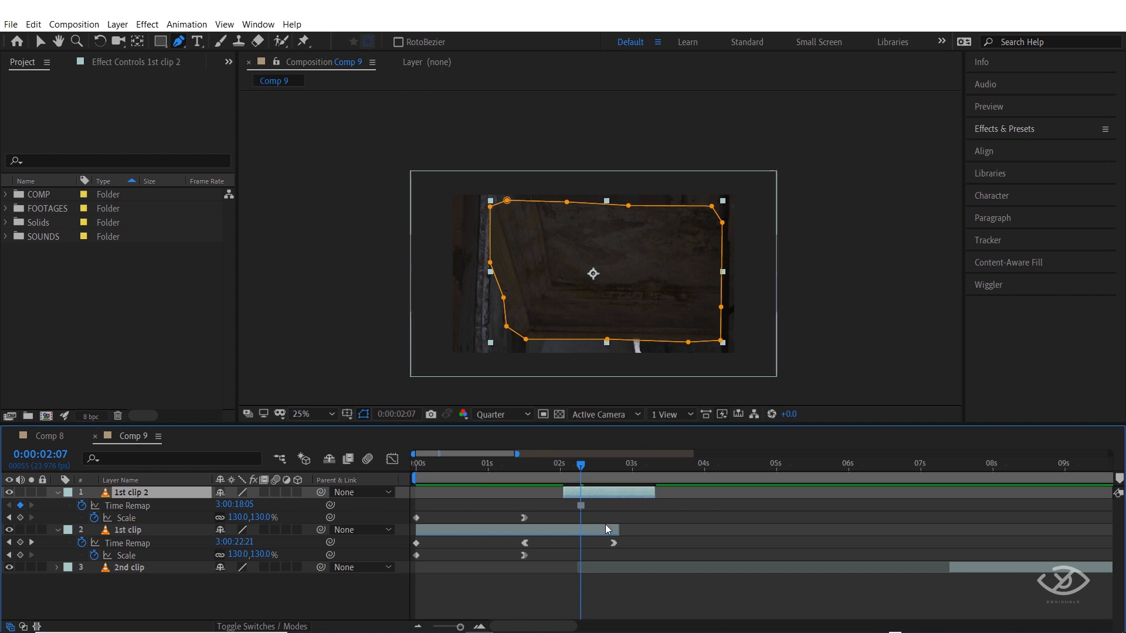
pyautogui.scroll(2, 605, 525)
pyautogui.moveTo(524, 486); pyautogui.dragTo(558, 494)
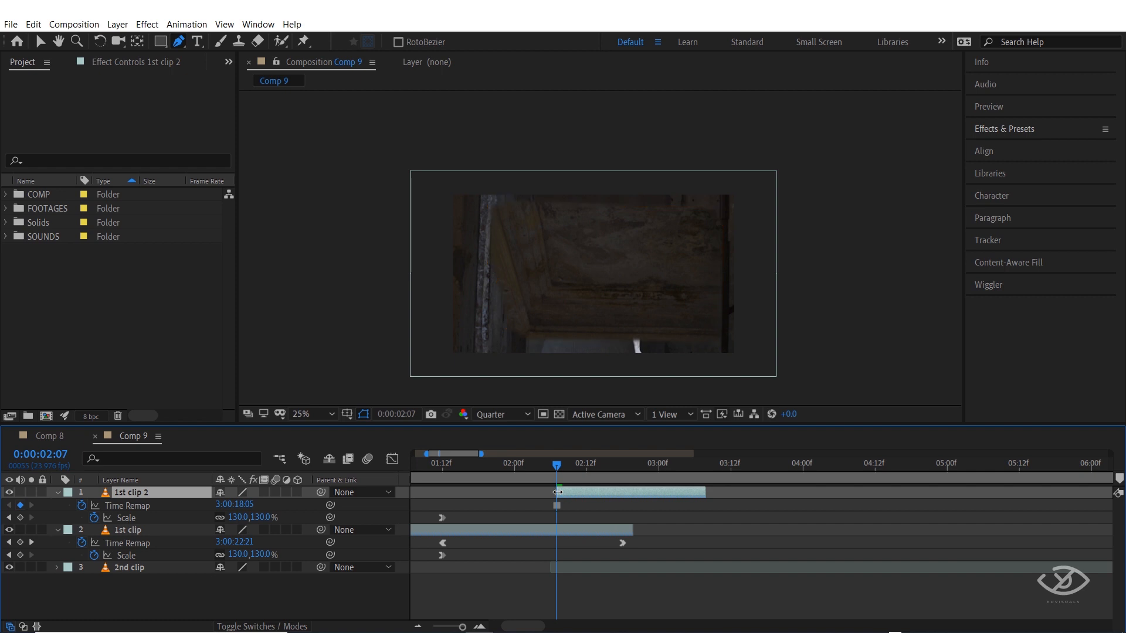
# At 0:00:02:13, rotate 1st clip 2 by 91°, scale it to 386% and move it up over the frame's upper half.
pyautogui.moveTo(559, 466); pyautogui.dragTo(579, 468)
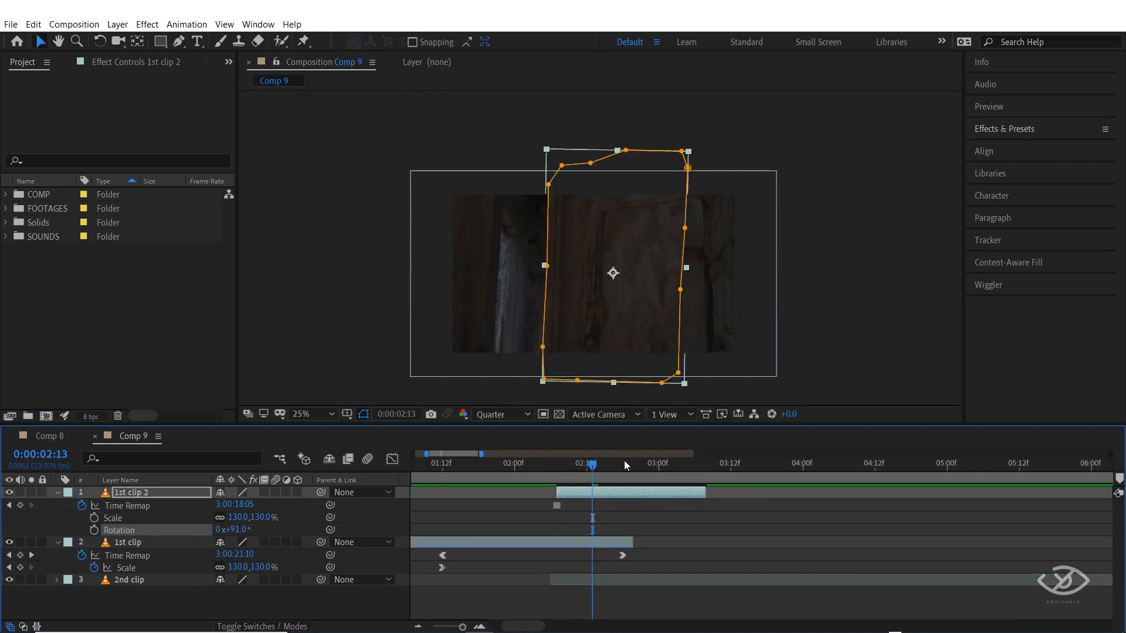
pyautogui.moveTo(269, 520); pyautogui.dragTo(573, 340)
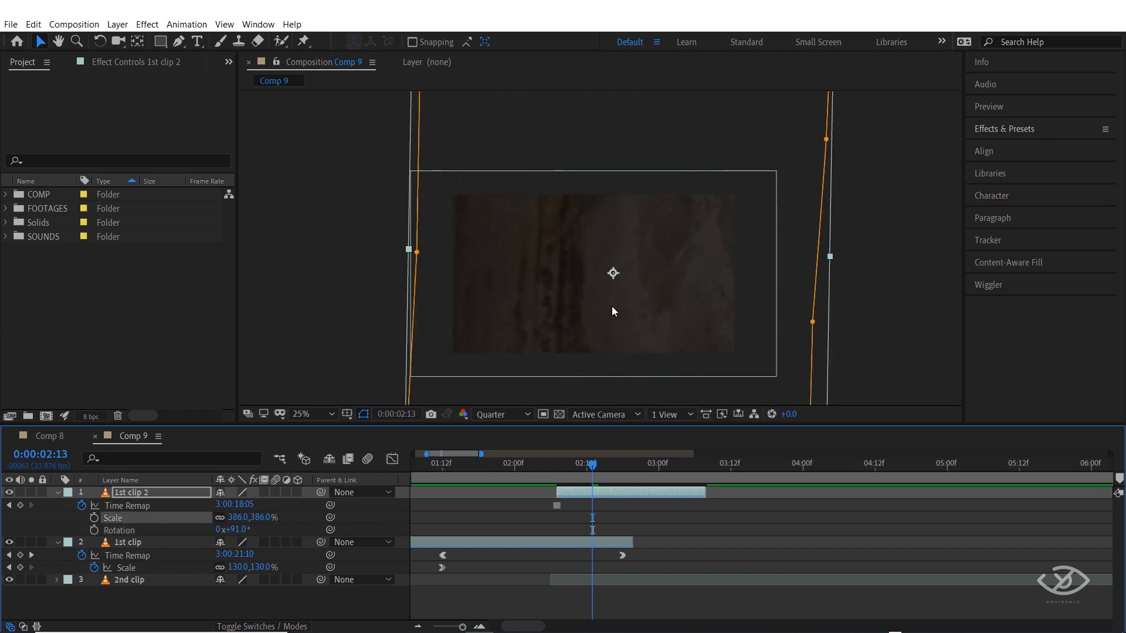
pyautogui.moveTo(653, 312); pyautogui.dragTo(656, 126)
pyautogui.moveTo(670, 292); pyautogui.dragTo(666, 163)
pyautogui.moveTo(661, 234); pyautogui.dragTo(674, 272)
# Duplicate the 1st clip 2 layer and select the new copy.
pyautogui.click(33, 24)
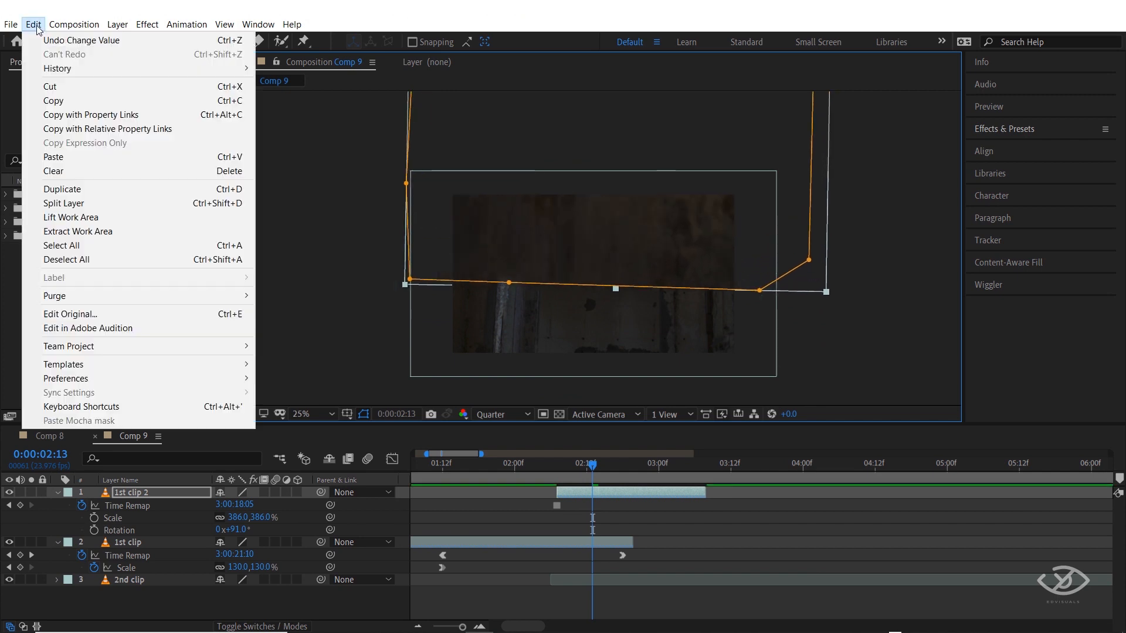
pyautogui.click(47, 189)
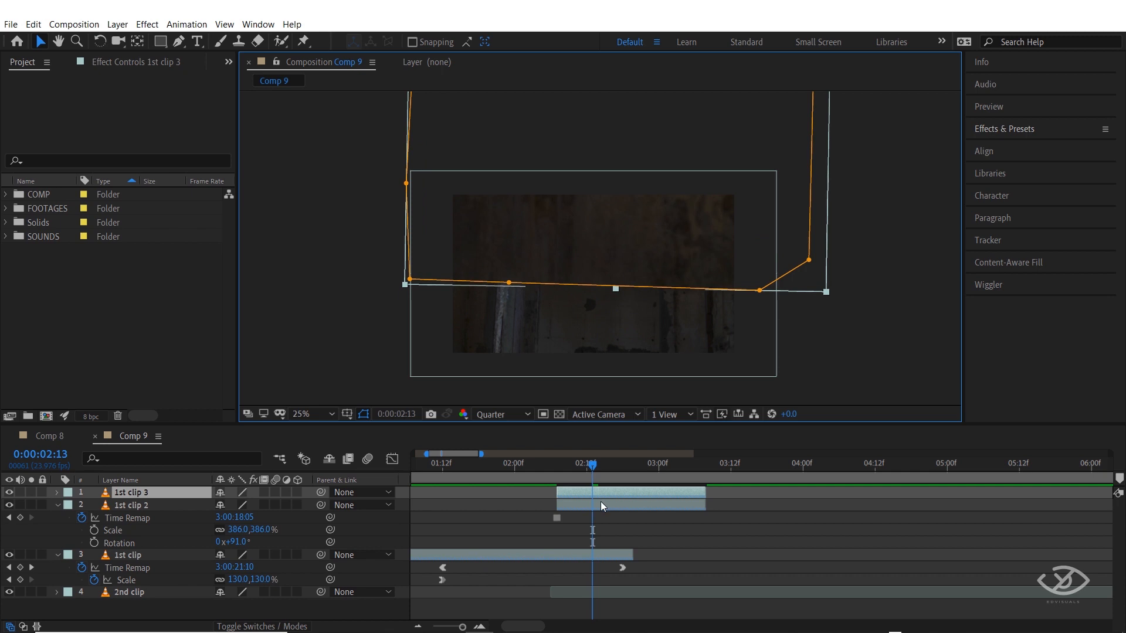
pyautogui.click(602, 507)
pyautogui.click(605, 496)
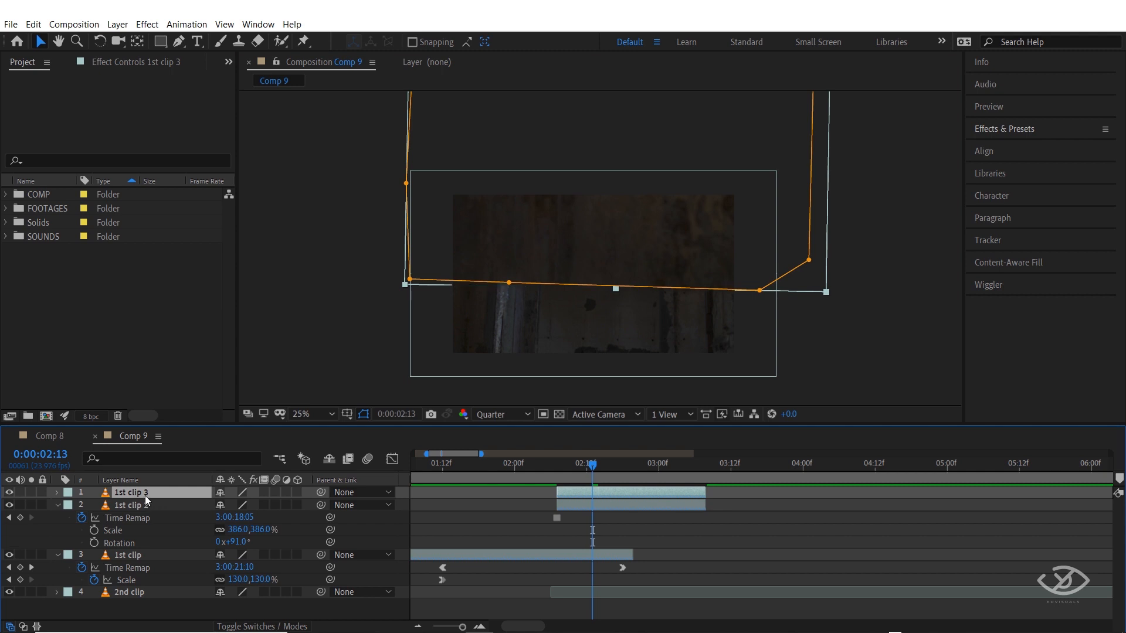
# Separate the position dimensions of 1st clip 3 and set its Y Position to about -1879.
pyautogui.press('p')
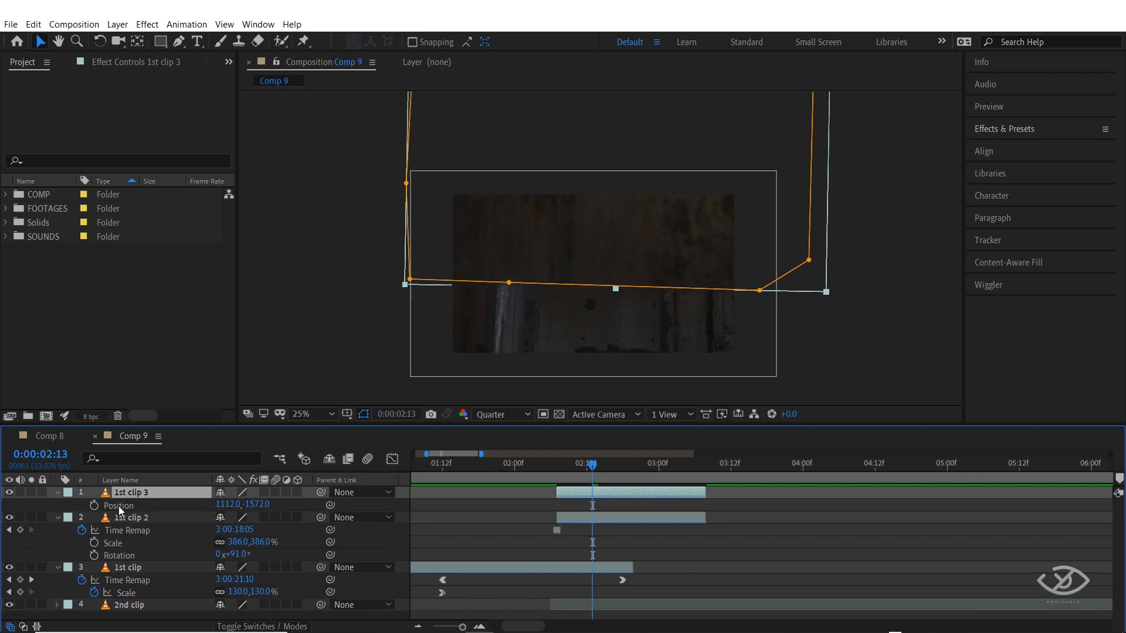
pyautogui.rightClick(119, 507)
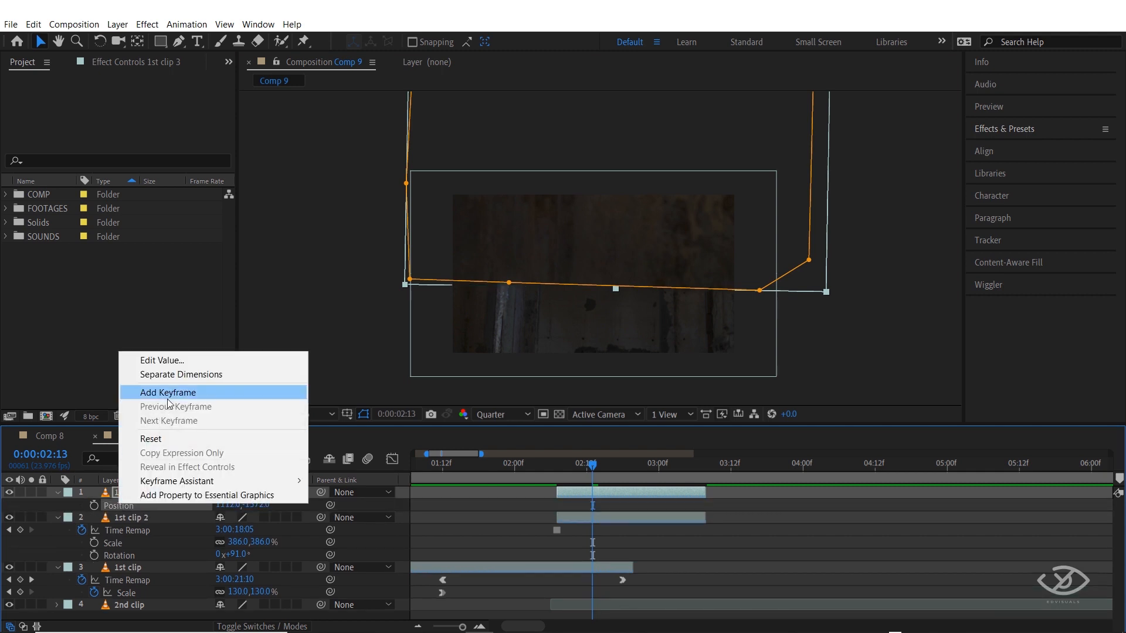
pyautogui.click(176, 376)
pyautogui.moveTo(228, 520); pyautogui.dragTo(3, 516)
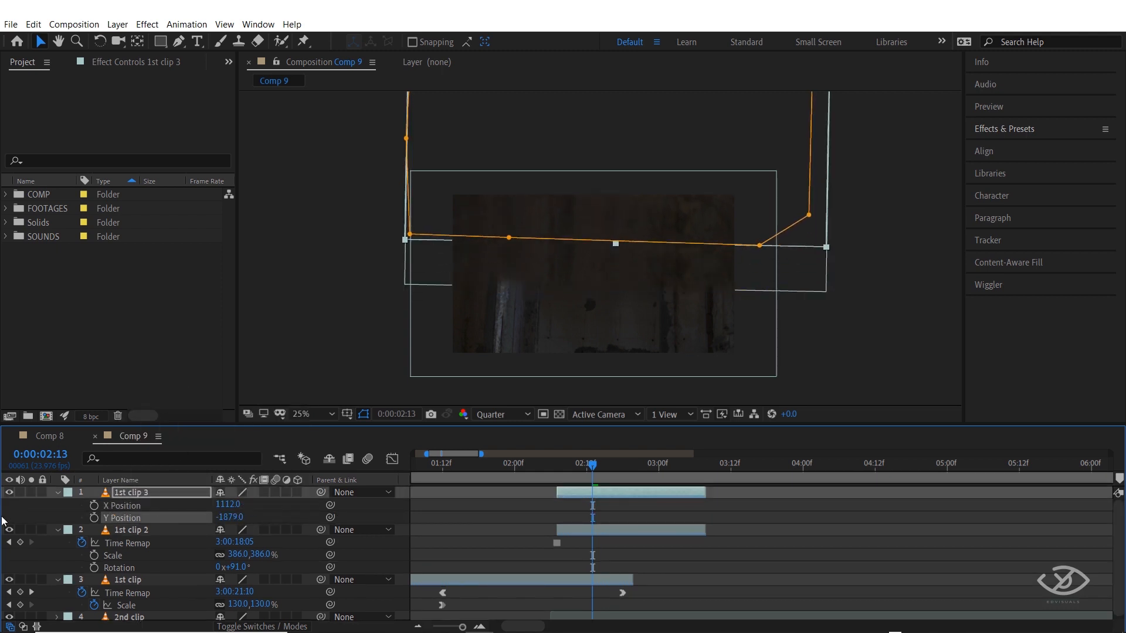
# Separate the position dimensions of 1st clip 2 and set its Y Position to about -1384.
pyautogui.click(625, 534)
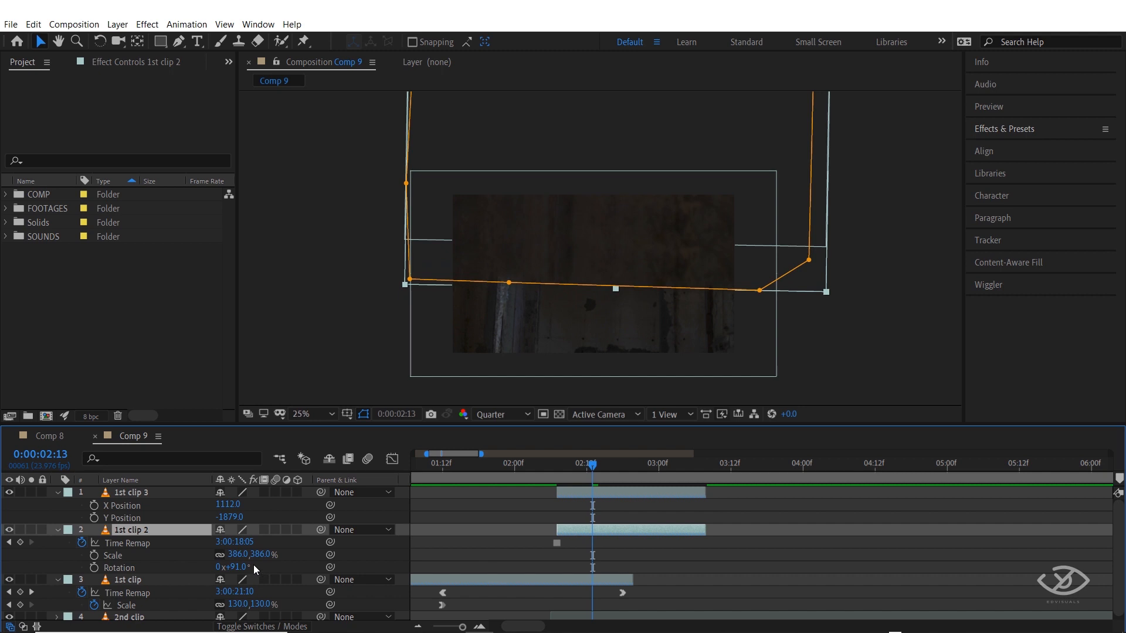
pyautogui.press('p')
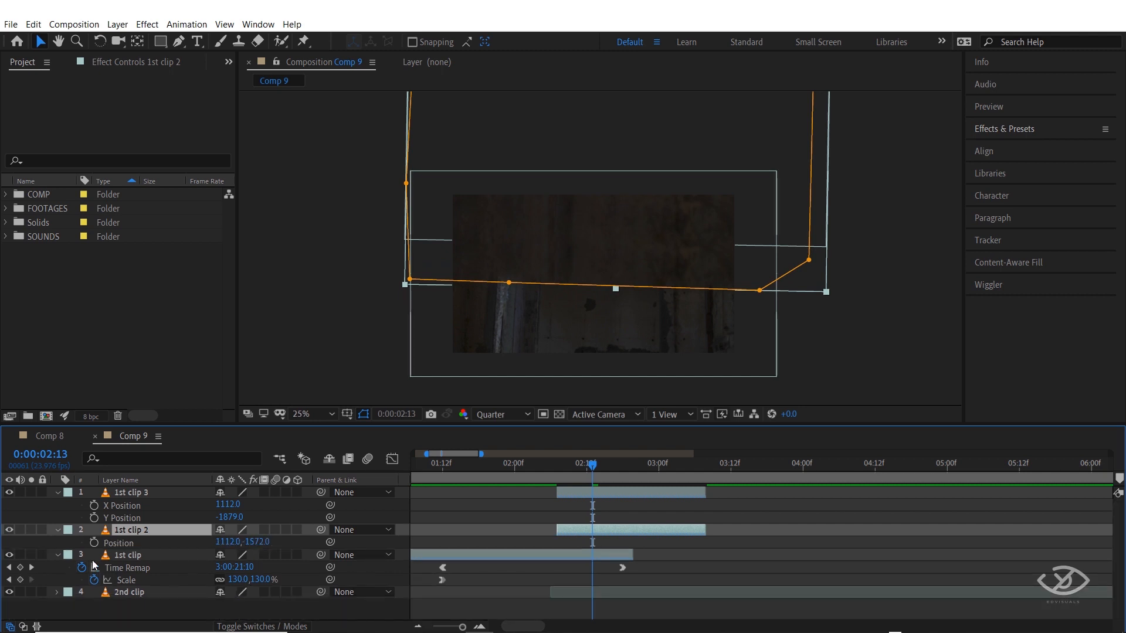
pyautogui.rightClick(118, 543)
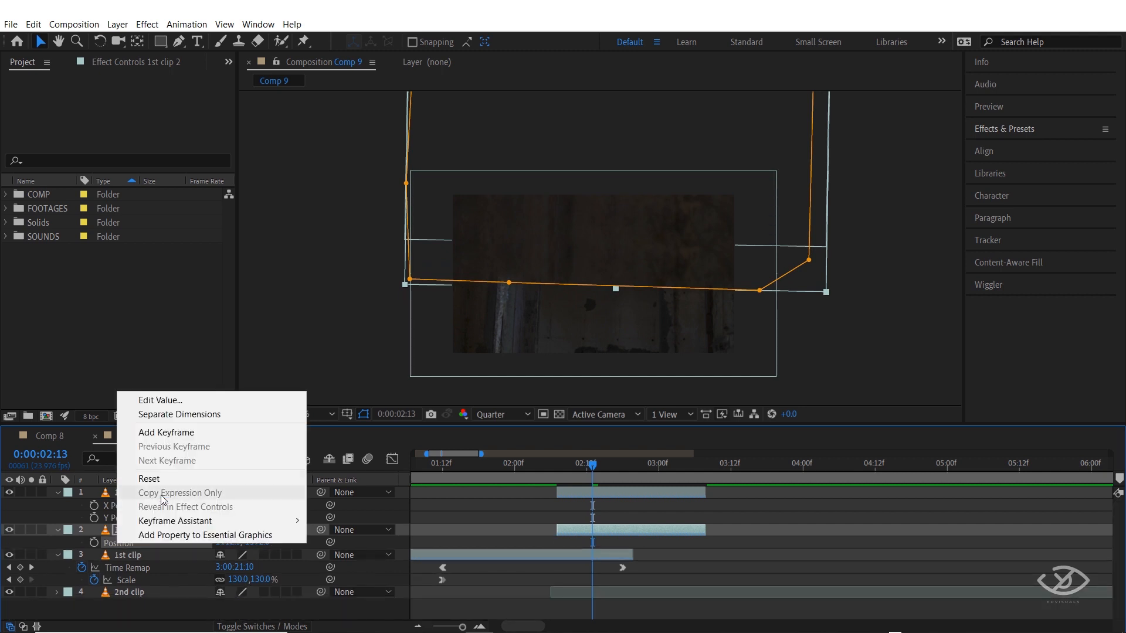
pyautogui.click(171, 415)
pyautogui.moveTo(233, 557); pyautogui.dragTo(383, 554)
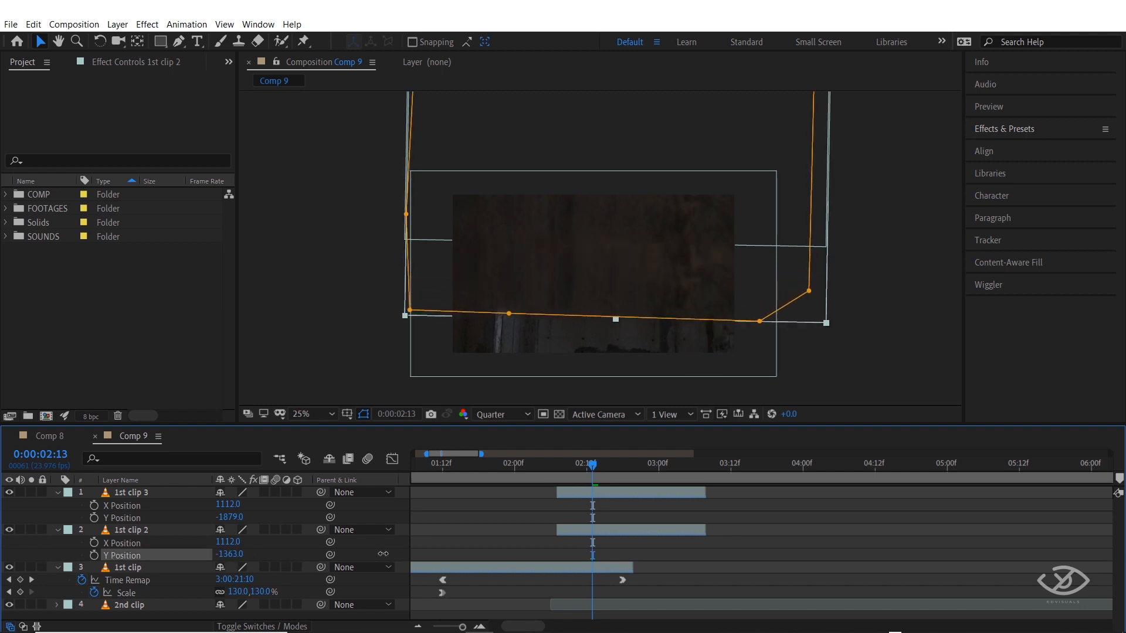
# Move 1st clip 3 far above the frame by setting its Y Position to about -5303.
pyautogui.click(596, 491)
pyautogui.scroll(-1, 657, 229)
pyautogui.moveTo(656, 266); pyautogui.dragTo(649, 344)
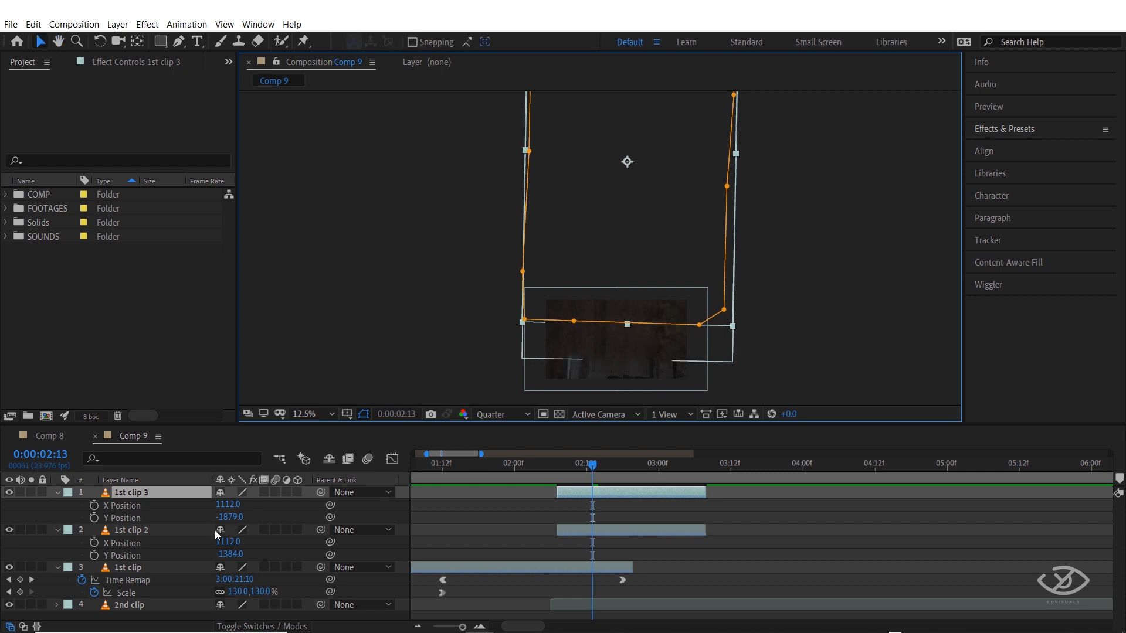
pyautogui.moveTo(238, 524); pyautogui.dragTo(3, 519)
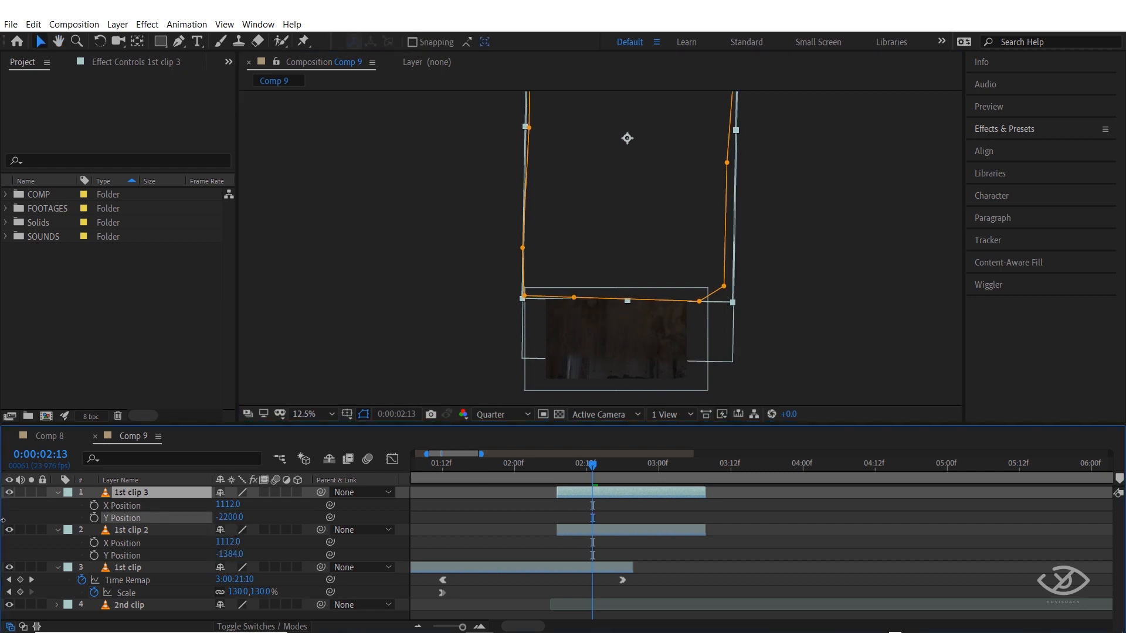
pyautogui.moveTo(234, 521); pyautogui.dragTo(35, 521)
pyautogui.moveTo(578, 263); pyautogui.dragTo(577, 390)
pyautogui.scroll(-1, 577, 387)
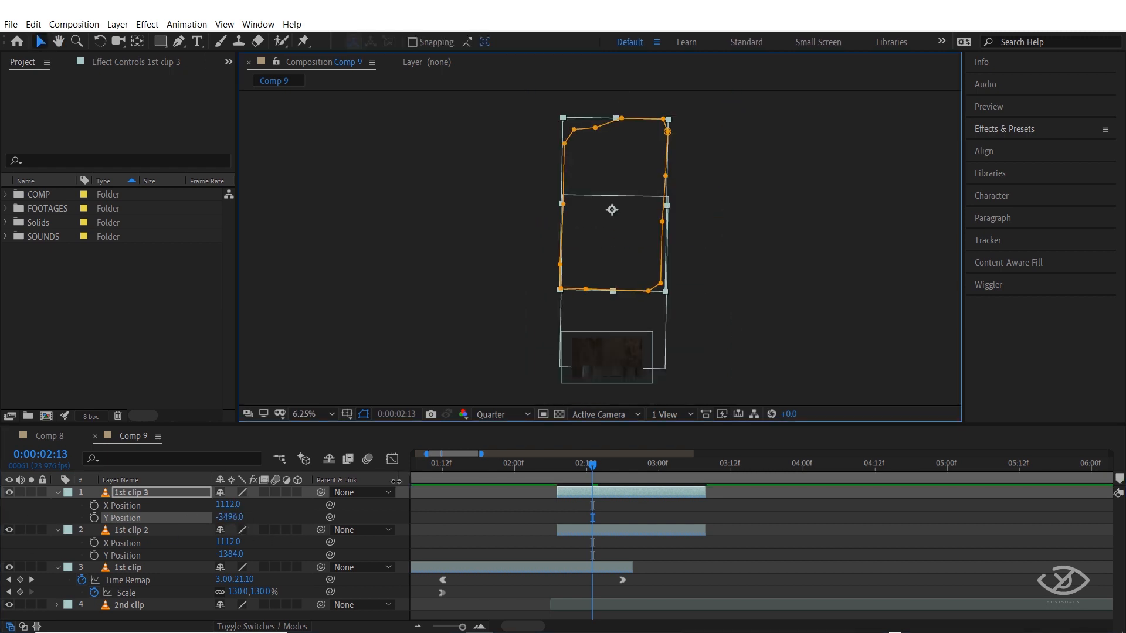
pyautogui.moveTo(228, 520); pyautogui.dragTo(4, 520)
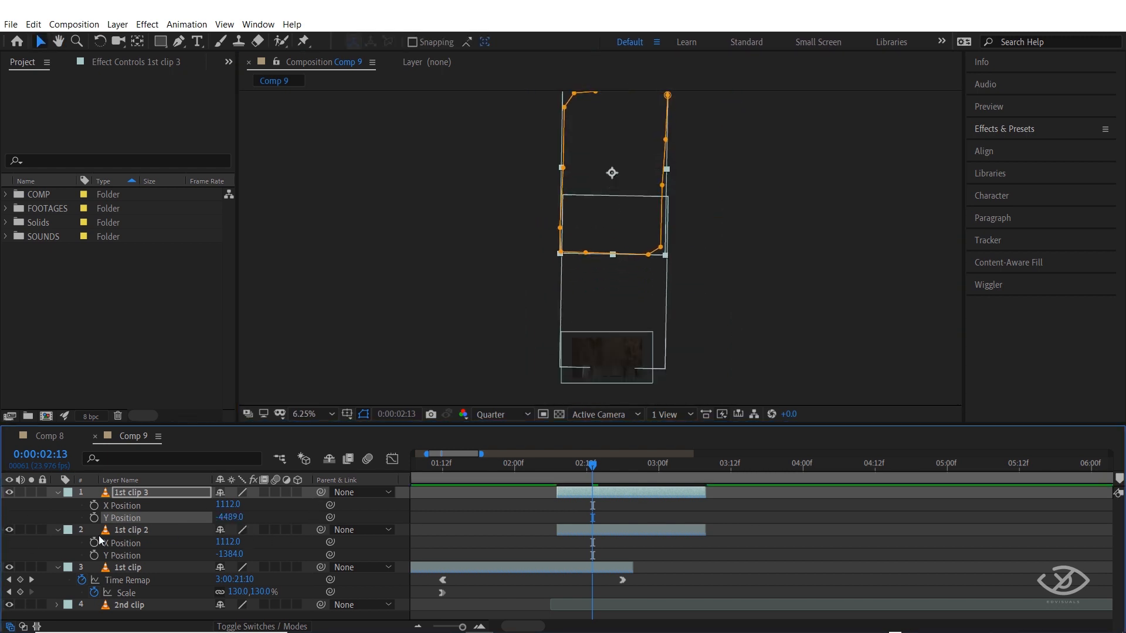
pyautogui.moveTo(235, 521); pyautogui.dragTo(115, 520)
pyautogui.scroll(1, 633, 343)
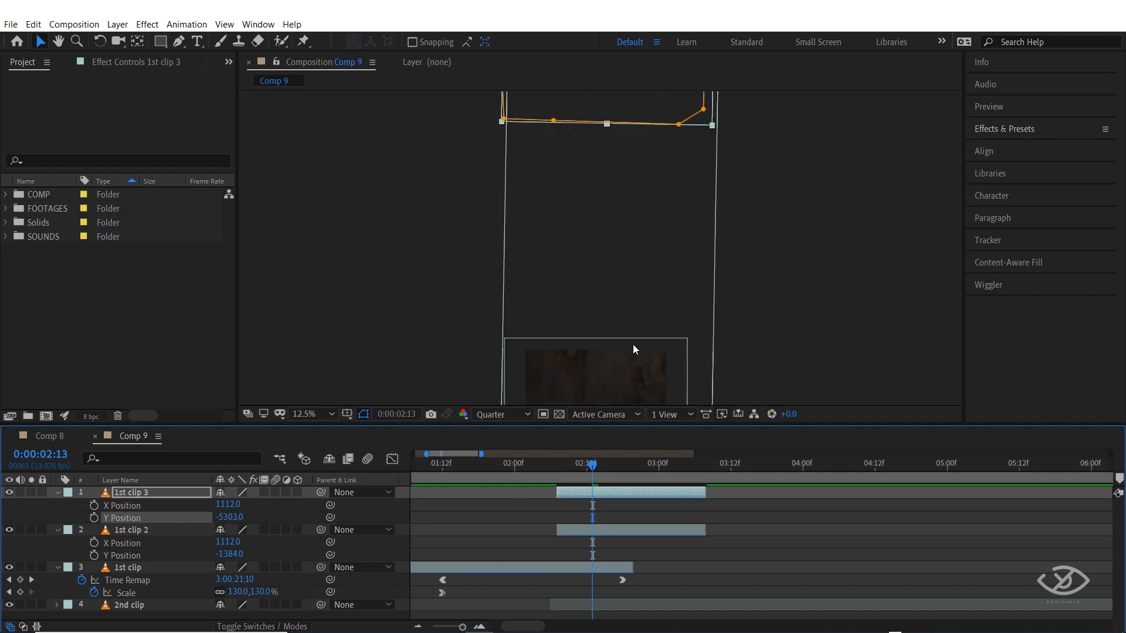
# Move 1st clip 2 further up by lowering its Y Position so it sits between the frame and 1st clip 3.
pyautogui.click(628, 528)
pyautogui.moveTo(232, 555); pyautogui.dragTo(31, 553)
pyautogui.moveTo(232, 555); pyautogui.dragTo(65, 550)
pyautogui.scroll(1, 604, 270)
pyautogui.moveTo(639, 320); pyautogui.dragTo(630, 259)
pyautogui.scroll(-1, 632, 289)
# Move the current time to 0:00:02:01 and collapse the properties of all layers.
pyautogui.moveTo(592, 466); pyautogui.dragTo(521, 468)
pyautogui.scroll(1, 620, 288)
pyautogui.moveTo(621, 289); pyautogui.dragTo(604, 241)
pyautogui.hotkey('ctrl', 'a')
pyautogui.press('u')
pyautogui.press('u')
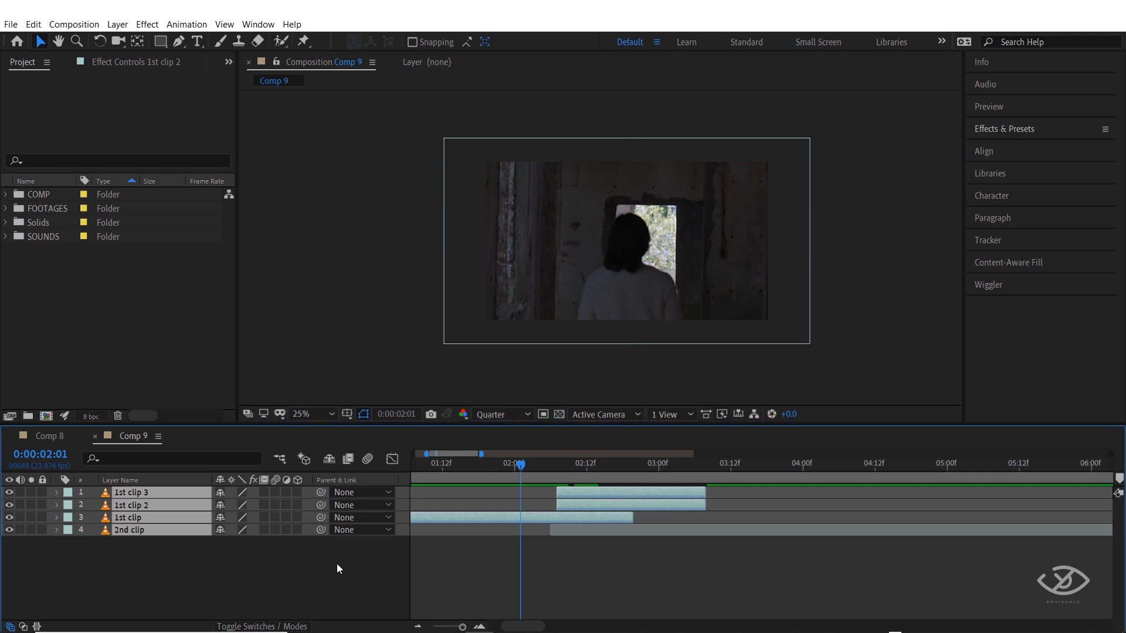
# Create a new adjustment layer above the clips.
pyautogui.rightClick(336, 564)
pyautogui.moveTo(445, 424)
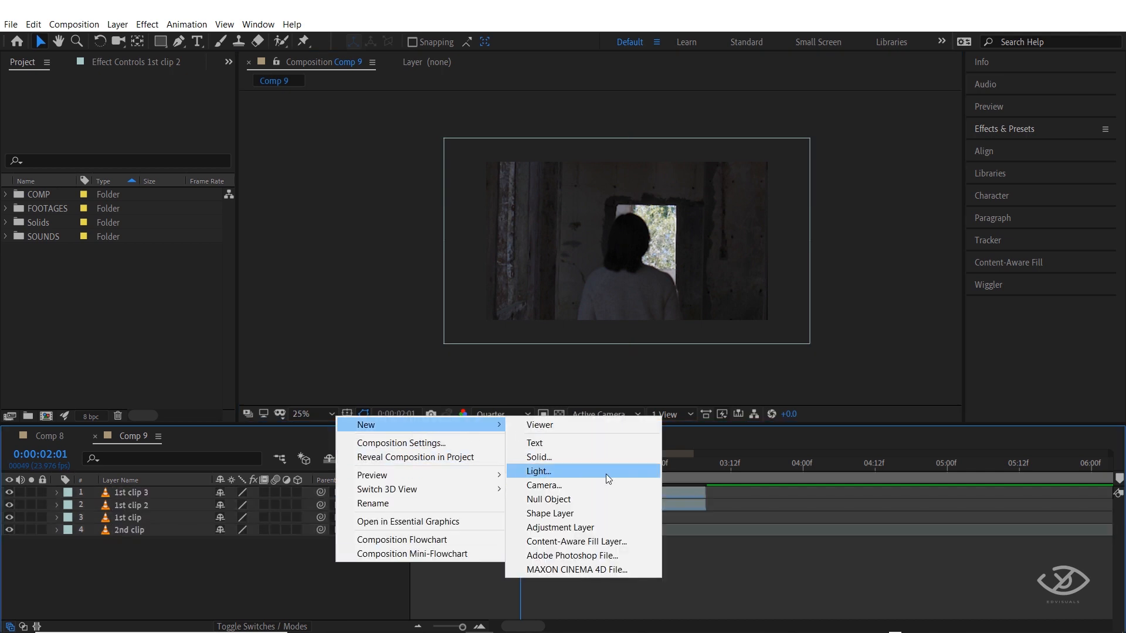
pyautogui.click(590, 528)
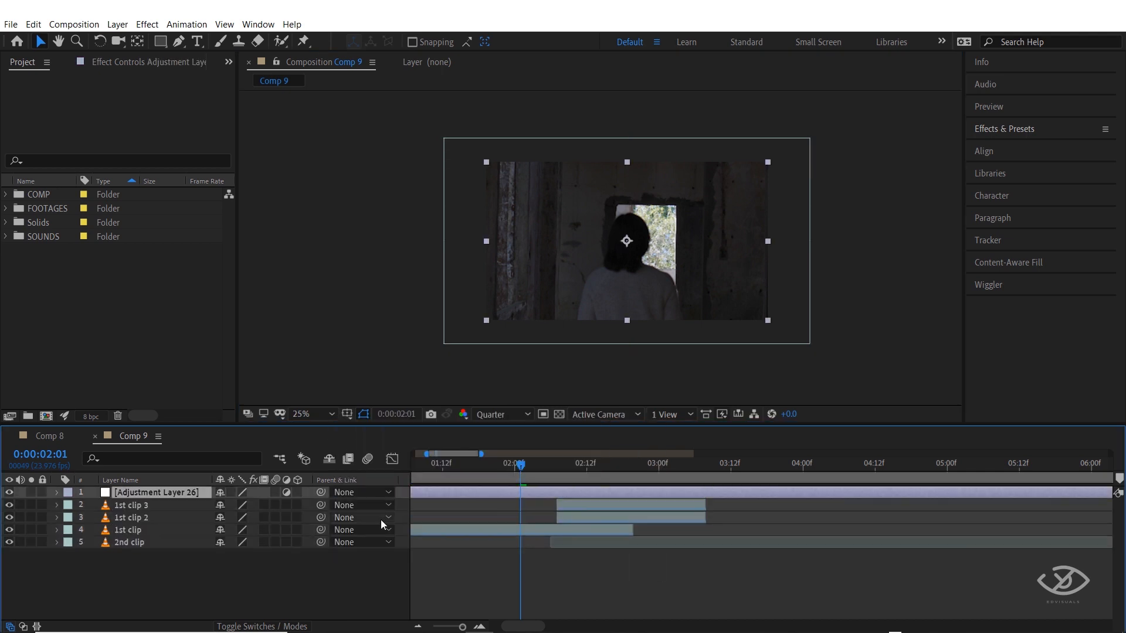
# Parent the 1st clip, 1st clip 2 and 1st clip 3 layers to the adjustment layer.
pyautogui.click(547, 528)
pyautogui.keyDown('ctrl'); pyautogui.click(571, 520); pyautogui.keyUp('ctrl')
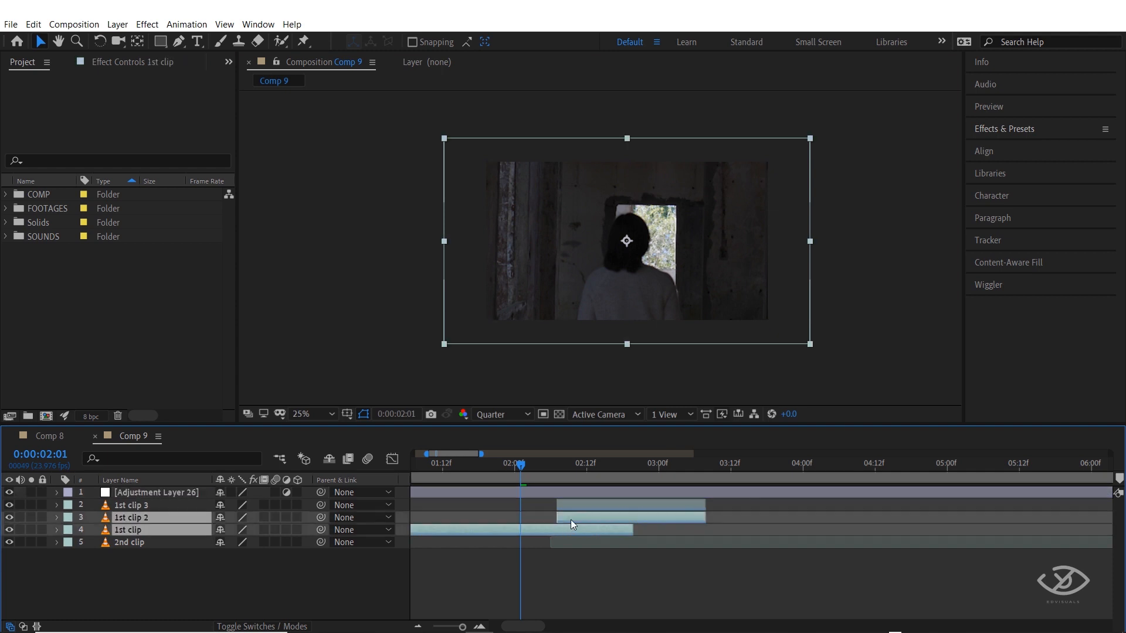
pyautogui.keyDown('ctrl'); pyautogui.click(576, 508); pyautogui.keyUp('ctrl')
pyautogui.moveTo(321, 530); pyautogui.dragTo(156, 494)
pyautogui.click(239, 588)
# Separate the adjustment layer's position into X and Y dimensions.
pyautogui.click(174, 492)
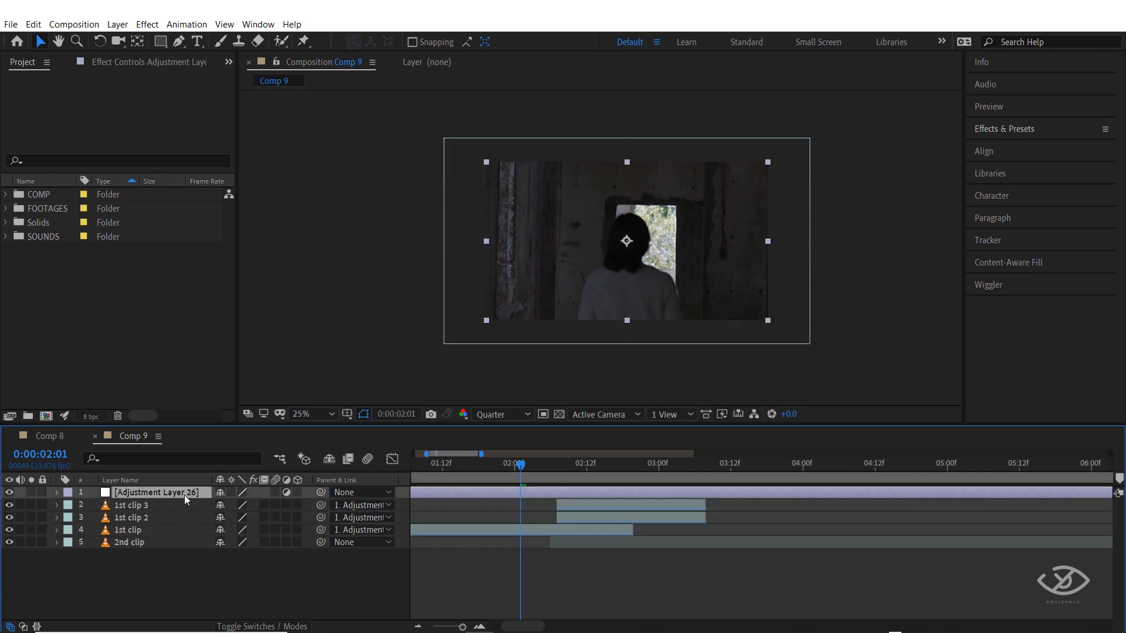
pyautogui.press('p')
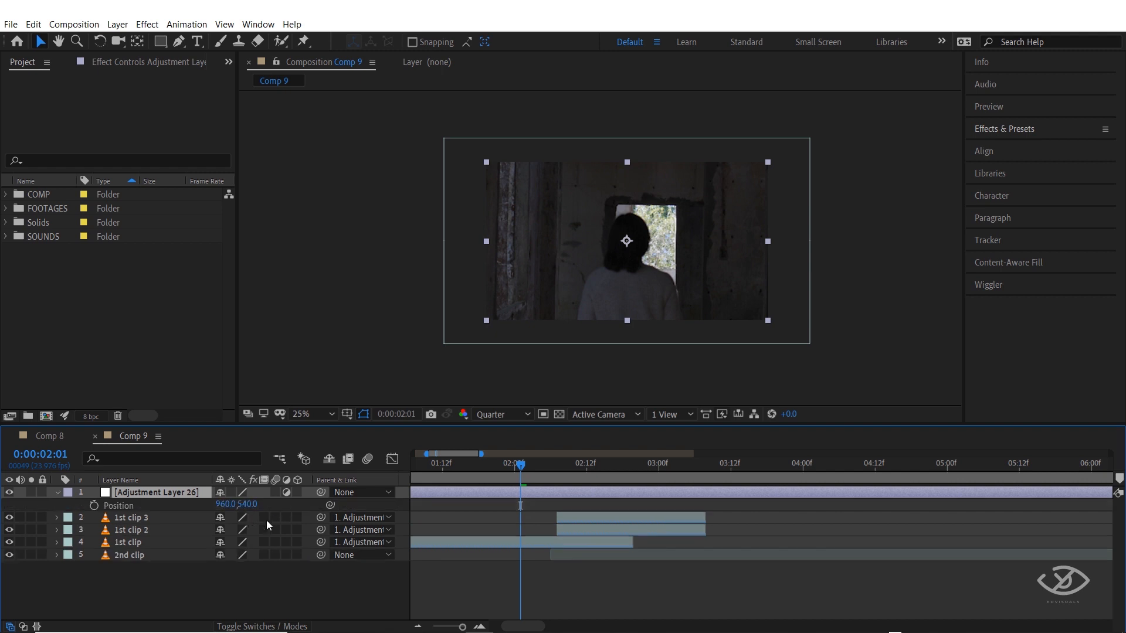
pyautogui.rightClick(114, 506)
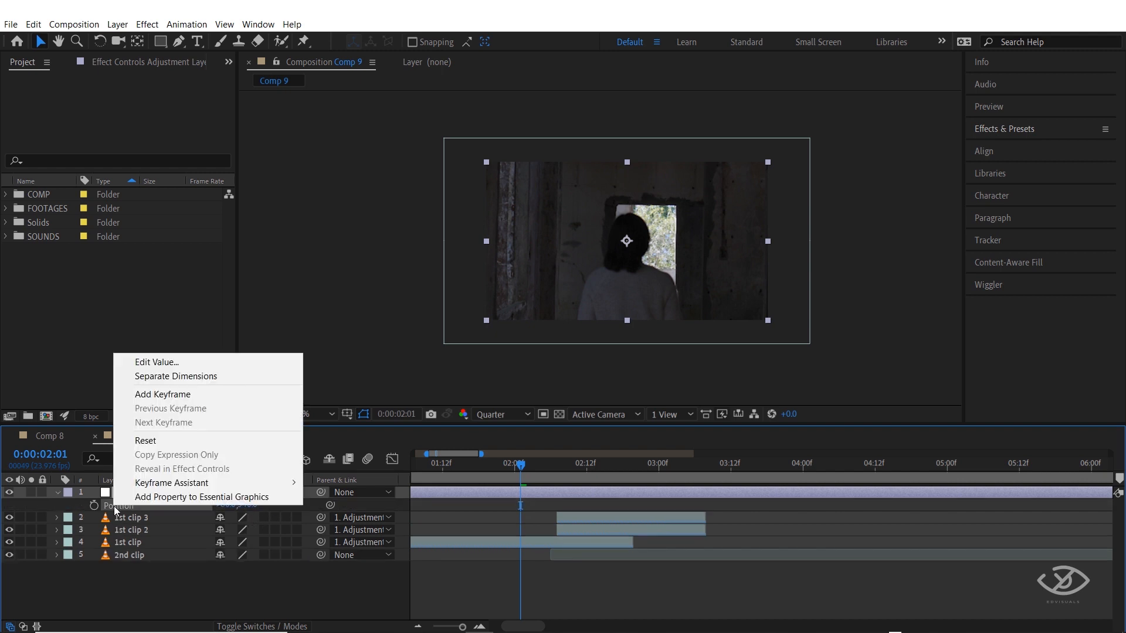
pyautogui.click(163, 376)
pyautogui.click(276, 514)
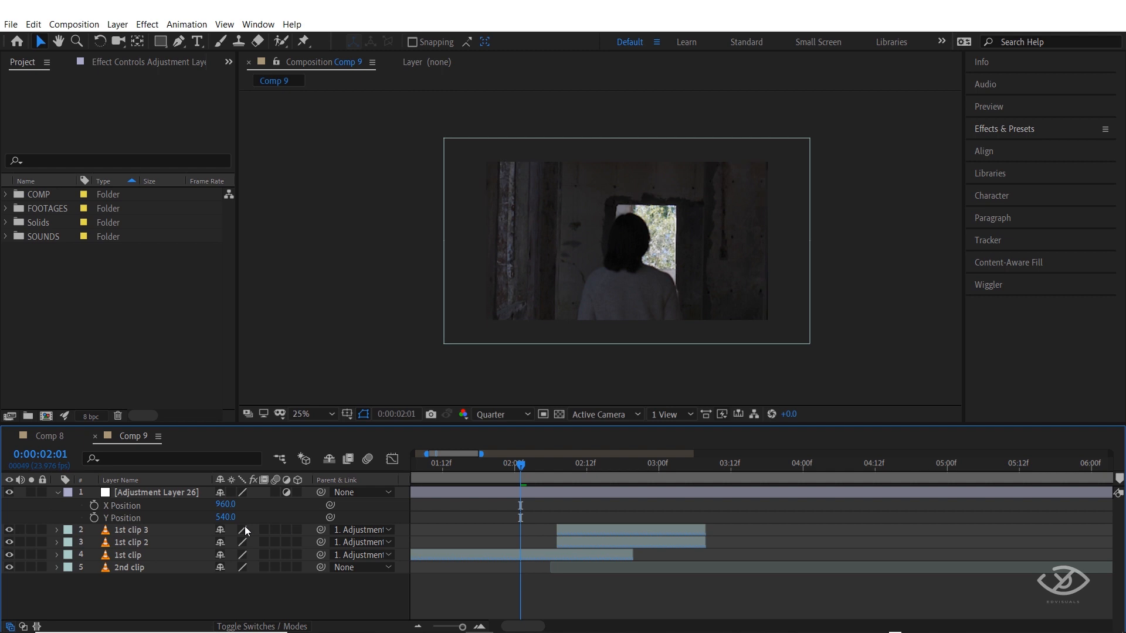
# Reveal the 1st clip layer's keyframed properties and move the current time to 0:00:02:17.
pyautogui.moveTo(525, 462); pyautogui.dragTo(597, 464)
pyautogui.click(596, 554)
pyautogui.press('u')
pyautogui.scroll(2, 594, 571)
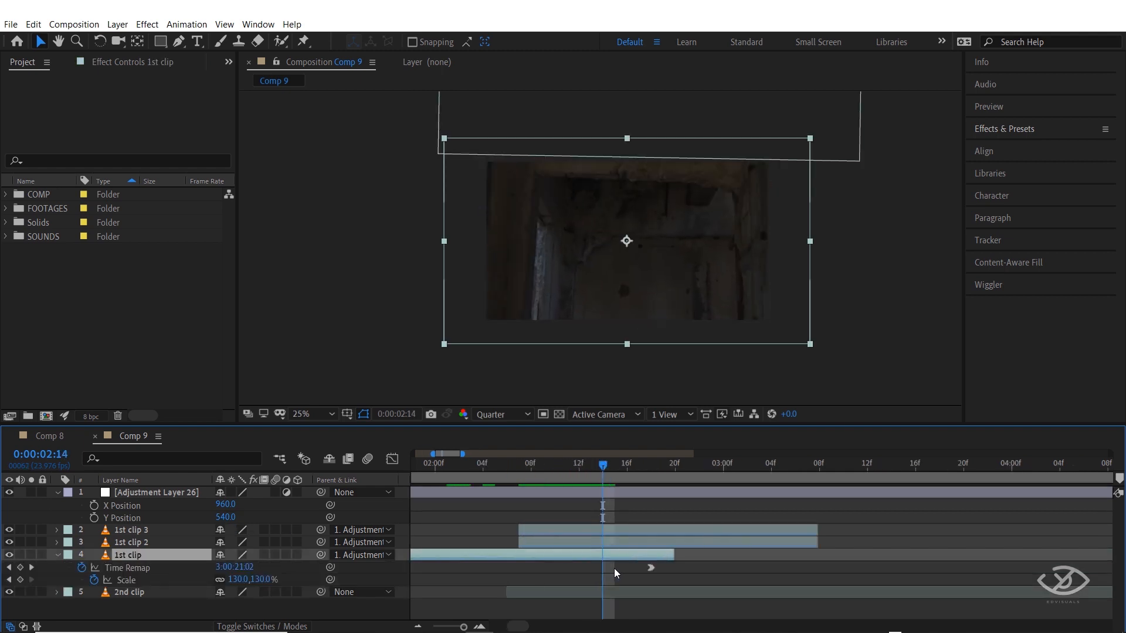
pyautogui.moveTo(604, 467); pyautogui.dragTo(645, 502)
# Try shifting the adjustment layer vertically by bringing its Y Position to 265.
pyautogui.click(646, 492)
pyautogui.scroll(-1, 677, 334)
pyautogui.moveTo(226, 517); pyautogui.dragTo(578, 516)
pyautogui.hotkey('ctrl', 'z')
pyautogui.scroll(1, 694, 241)
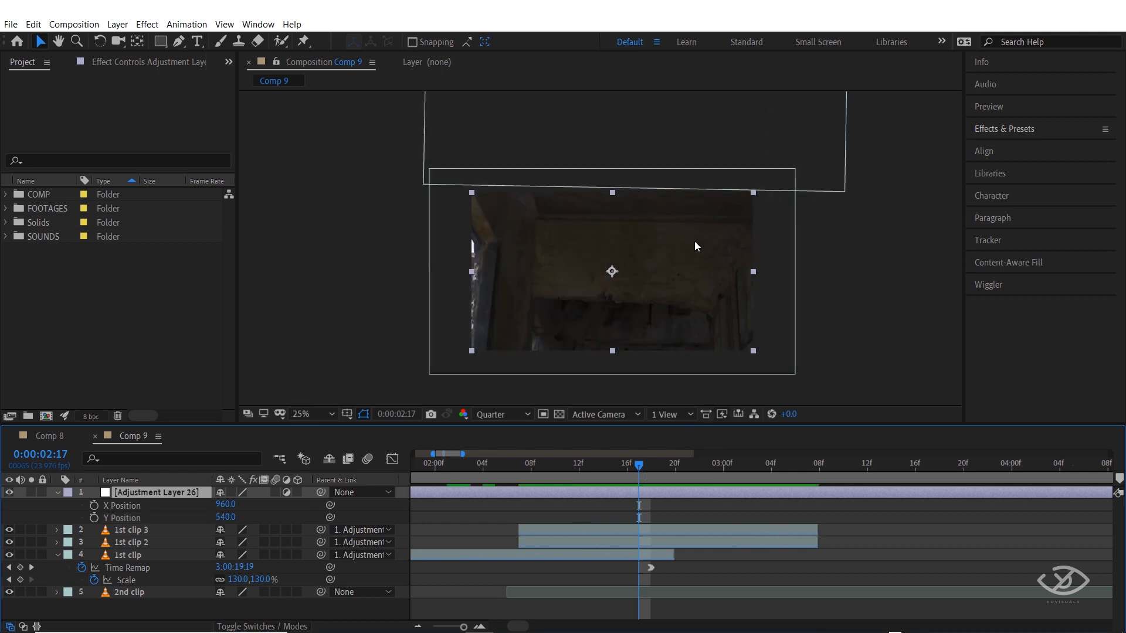
pyautogui.moveTo(228, 518); pyautogui.dragTo(63, 518)
pyautogui.moveTo(3, 493); pyautogui.dragTo(7, 493)
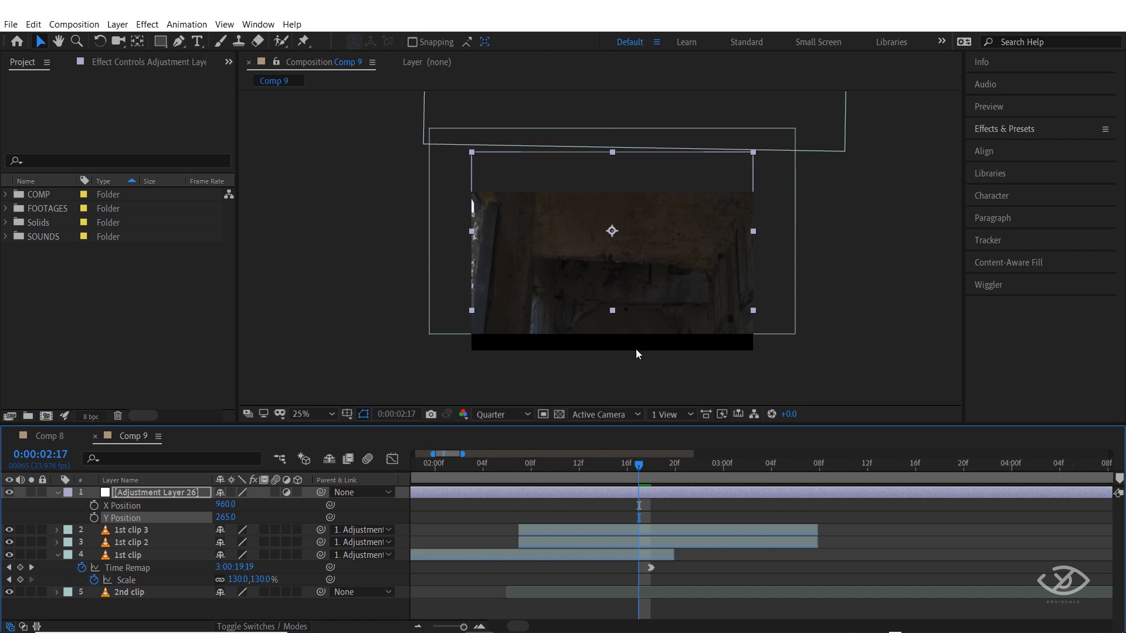
# Apply the Motion Tile effect to the 1st clip layer.
pyautogui.click(642, 554)
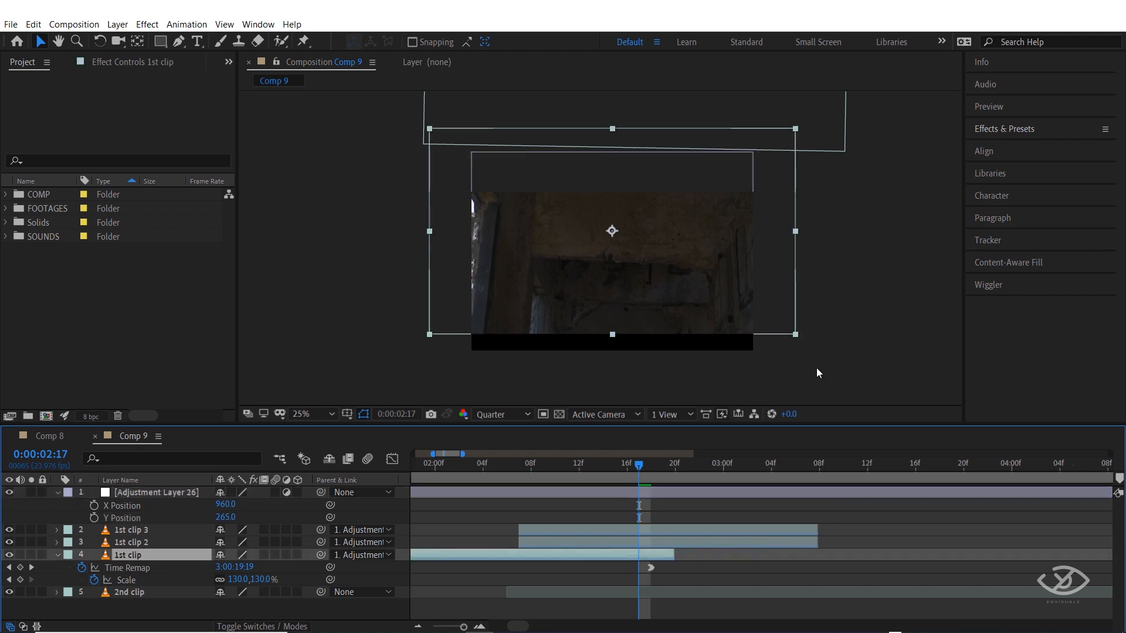
pyautogui.click(1051, 134)
pyautogui.click(1039, 149)
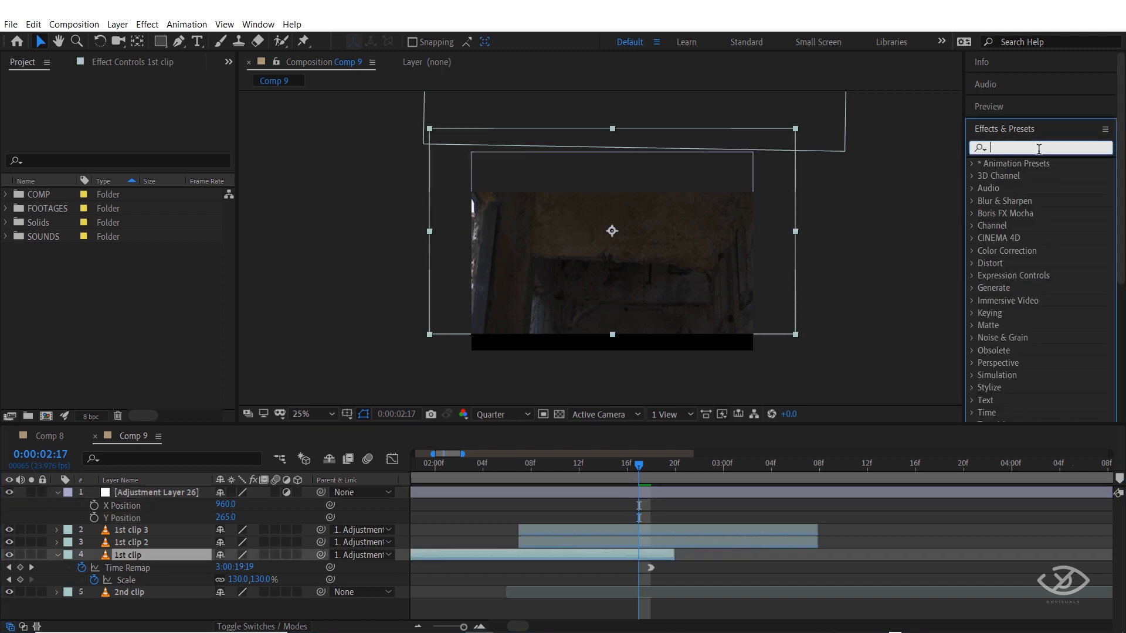
pyautogui.write('motion')
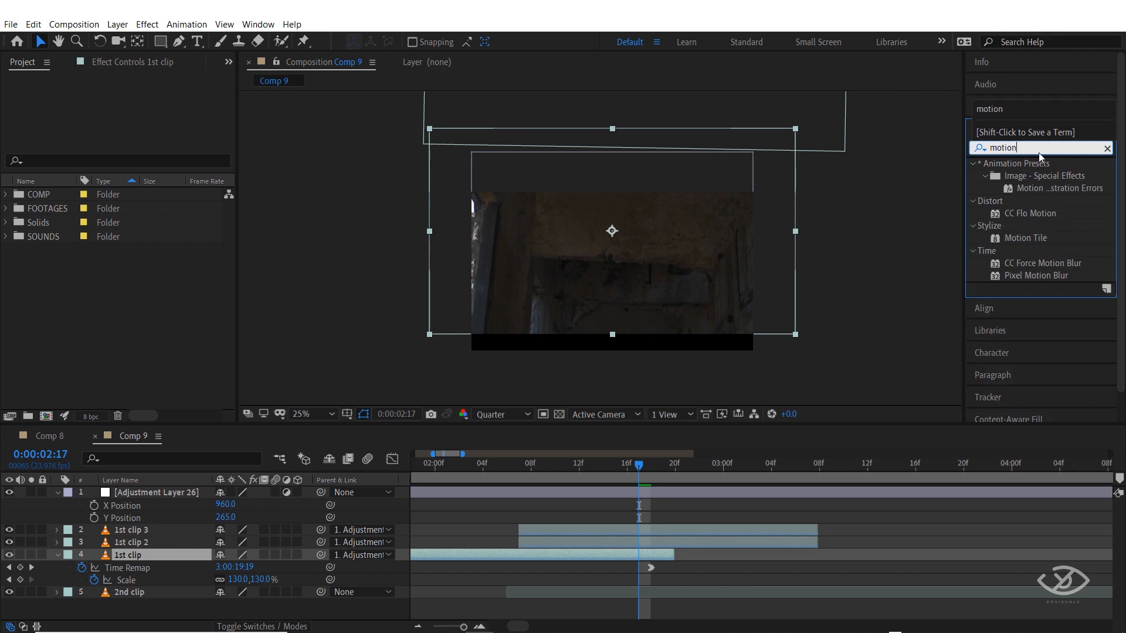
pyautogui.doubleClick(1041, 238)
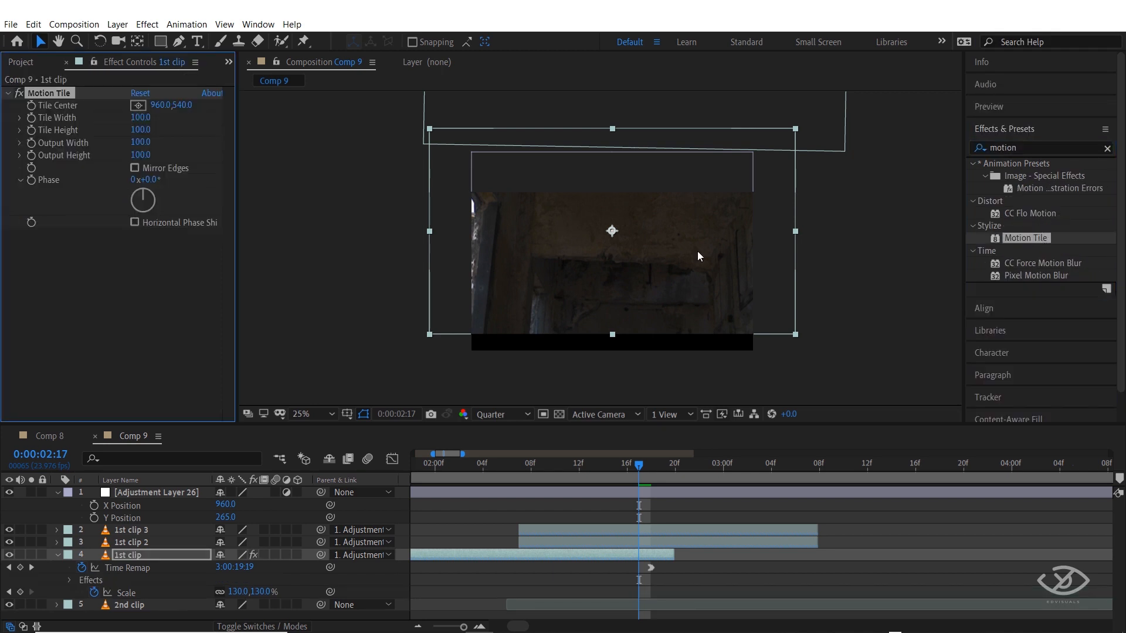
# Set the Motion Tile's Output Height to 400 and enable Mirror Edges.
pyautogui.click(140, 154)
pyautogui.write('400')
pyautogui.press('Return')
pyautogui.click(135, 168)
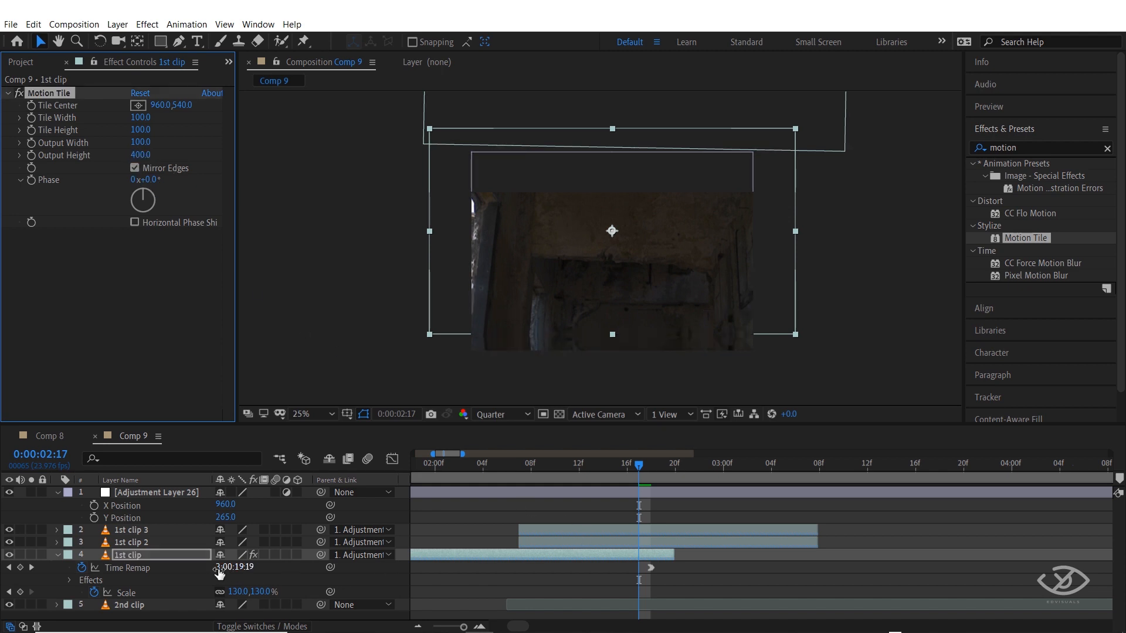
# Reset the adjustment layer's Y Position, then keyframe it at 0:00:02:17 with a value of 823.
pyautogui.rightClick(121, 518)
pyautogui.click(153, 480)
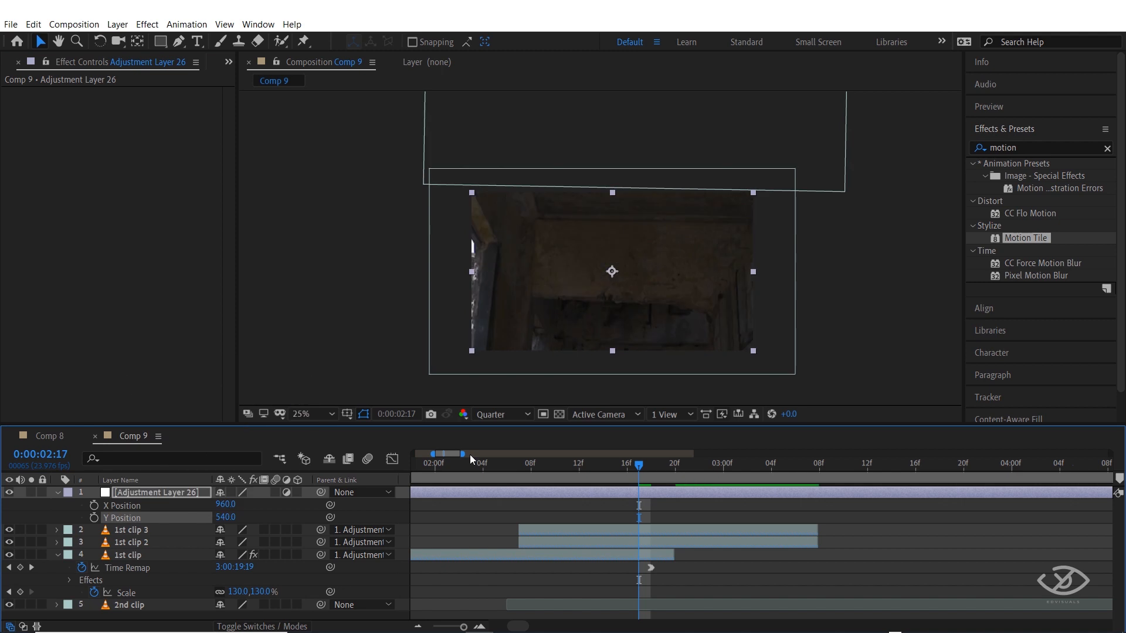
pyautogui.click(93, 517)
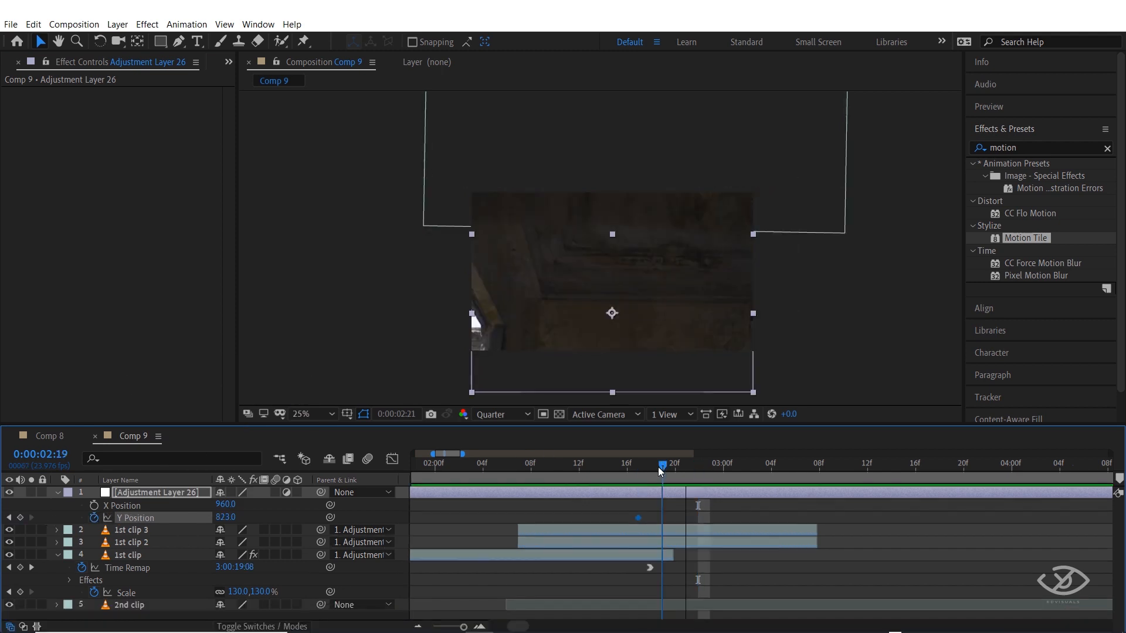
pyautogui.moveTo(658, 467); pyautogui.dragTo(640, 467)
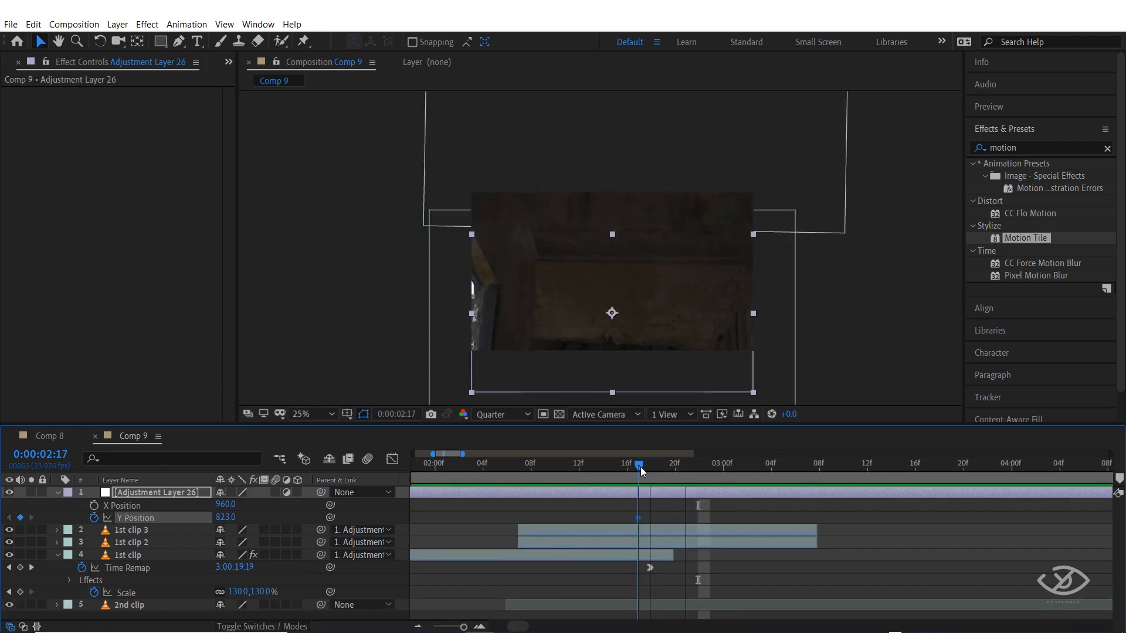
# Rename the 1st clip 2 layer as bridge1.
pyautogui.click(652, 541)
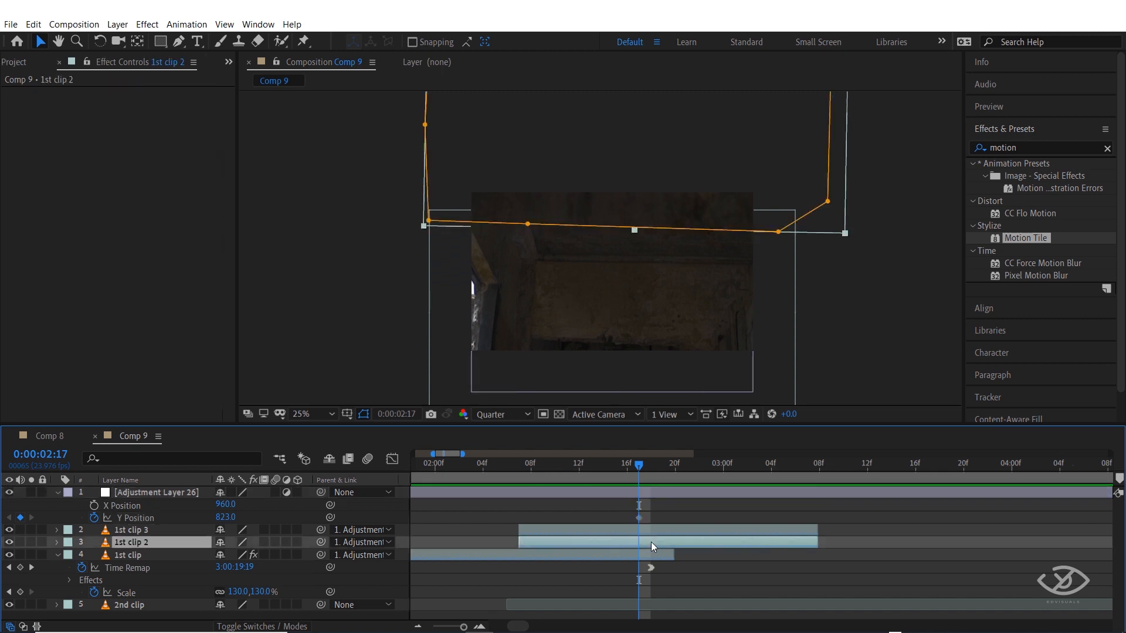
pyautogui.rightClick(161, 541)
pyautogui.click(164, 538)
pyautogui.write('bridge')
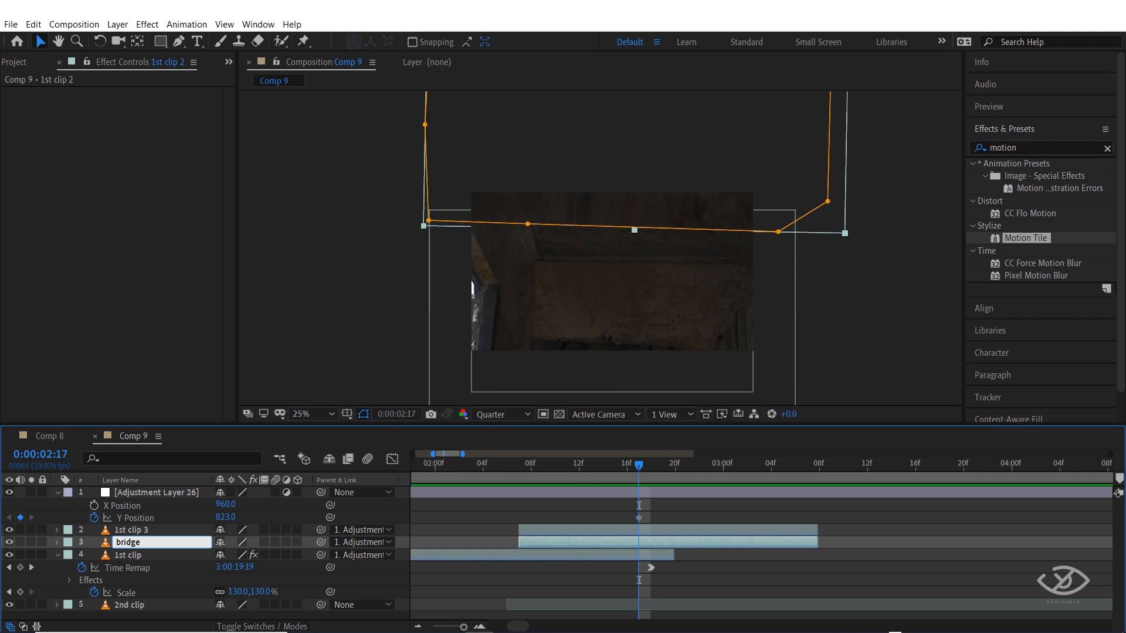
pyautogui.write('1')
pyautogui.press('Return')
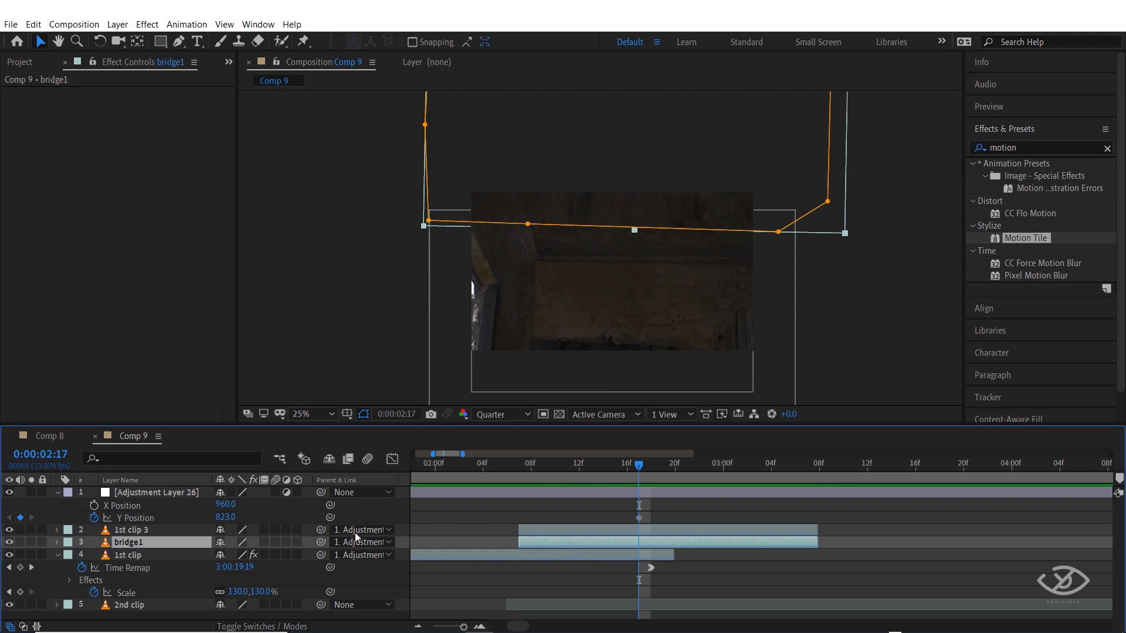
# Rename the 1st clip 3 layer as bridge2.
pyautogui.click(539, 529)
pyautogui.rightClick(149, 530)
pyautogui.click(241, 522)
pyautogui.write('bri')
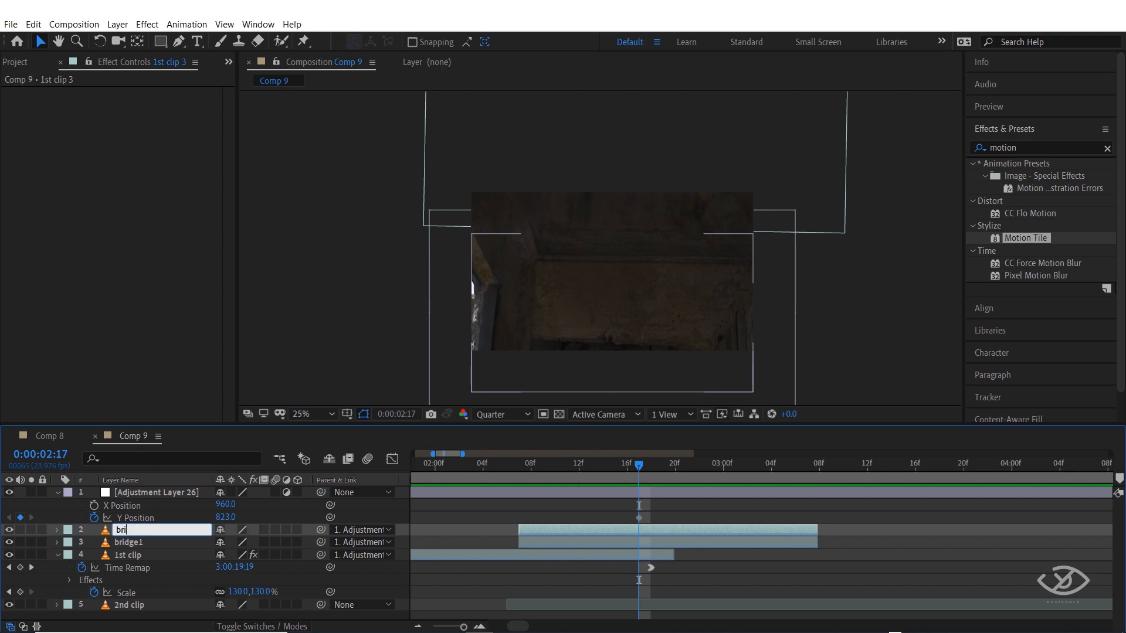
pyautogui.write('dge2')
pyautogui.press('Return')
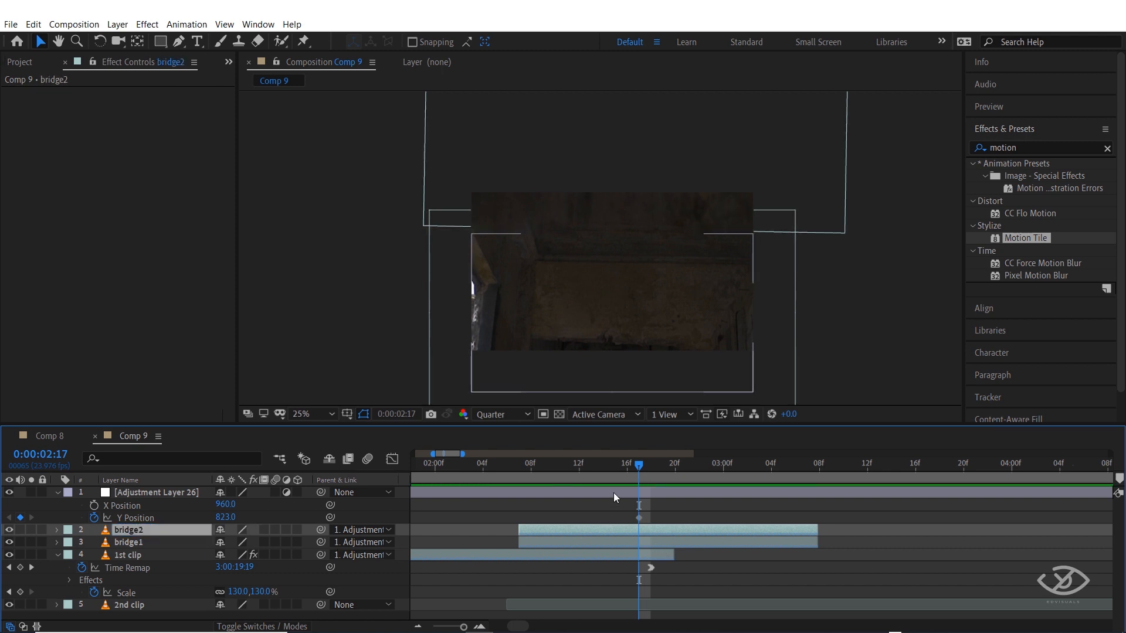
# Raise the adjustment layer's Y Position at 0:00:02:17 to 9507 to bring the stacked clips through the frame.
pyautogui.moveTo(630, 467); pyautogui.dragTo(640, 470)
pyautogui.moveTo(227, 519); pyautogui.dragTo(880, 478)
pyautogui.moveTo(228, 519); pyautogui.dragTo(957, 516)
pyautogui.moveTo(228, 518); pyautogui.dragTo(948, 474)
pyautogui.scroll(-2, 641, 276)
pyautogui.moveTo(228, 518); pyautogui.dragTo(1081, 434)
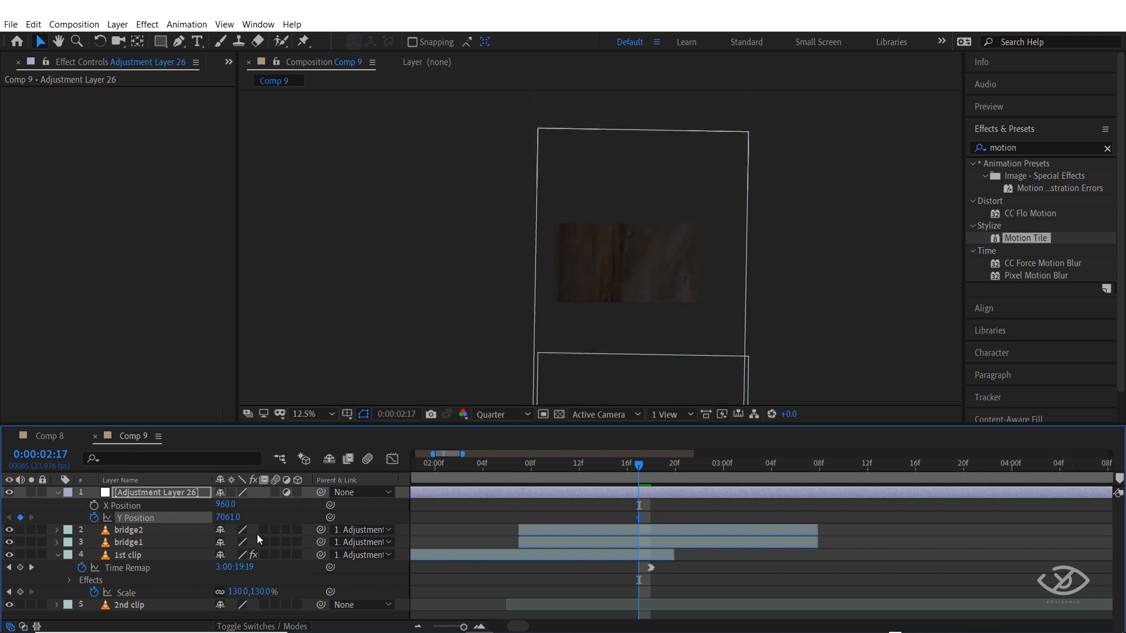
pyautogui.moveTo(229, 519); pyautogui.dragTo(963, 446)
pyautogui.moveTo(226, 517); pyautogui.dragTo(1000, 450)
pyautogui.moveTo(228, 517); pyautogui.dragTo(365, 514)
# Keyframe the adjustment layer's Y Position at 0:00:02:08 with a value of 542.
pyautogui.moveTo(639, 470); pyautogui.dragTo(530, 477)
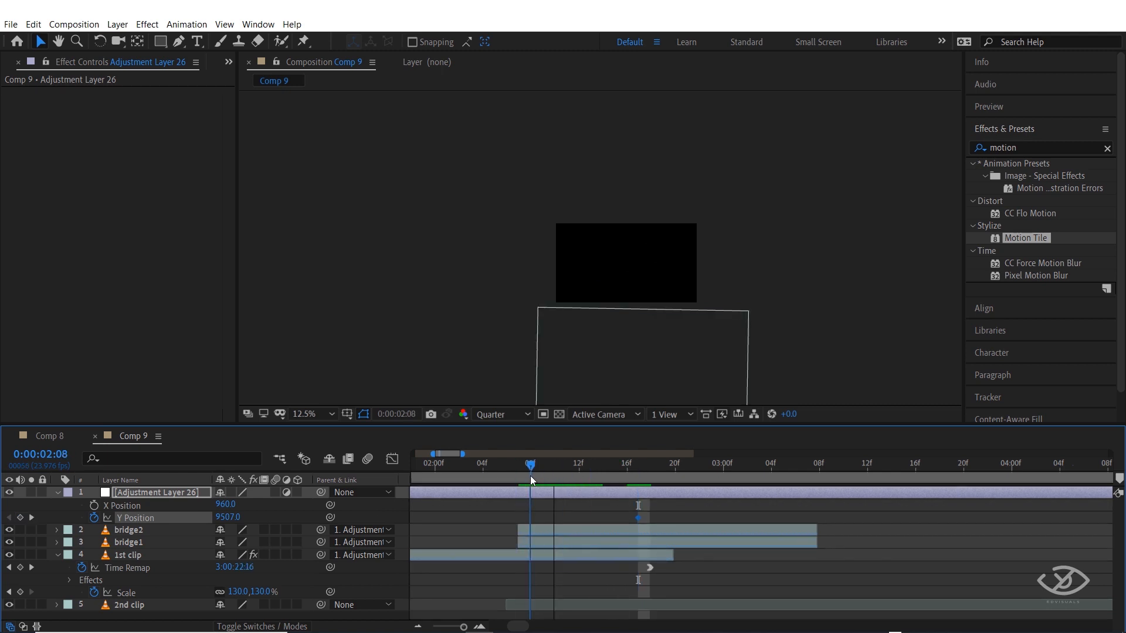
pyautogui.moveTo(228, 517); pyautogui.dragTo(34, 516)
pyautogui.moveTo(228, 516); pyautogui.dragTo(59, 520)
pyautogui.moveTo(241, 518); pyautogui.dragTo(112, 512)
pyautogui.moveTo(229, 524); pyautogui.dragTo(84, 521)
pyautogui.moveTo(232, 521); pyautogui.dragTo(193, 523)
pyautogui.scroll(1, 695, 334)
pyautogui.moveTo(695, 335); pyautogui.dragTo(673, 251)
pyautogui.moveTo(225, 517); pyautogui.dragTo(109, 518)
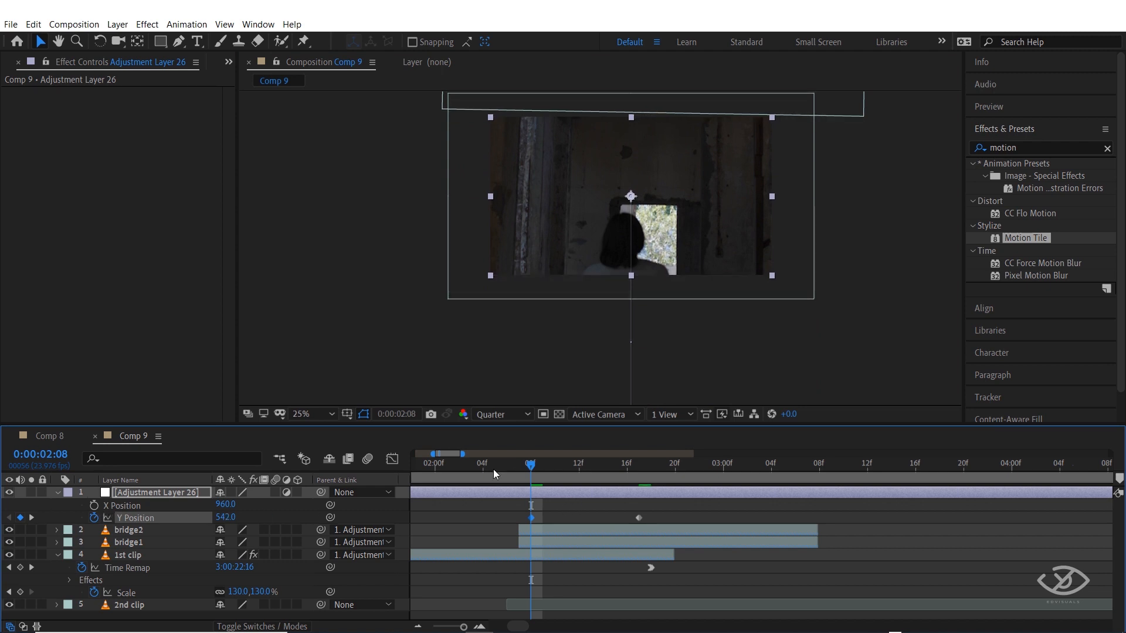
# Slow the move by shifting the adjustment layer's last Y Position keyframe to about 0:00:03:07, previewing the motion.
pyautogui.press('space')
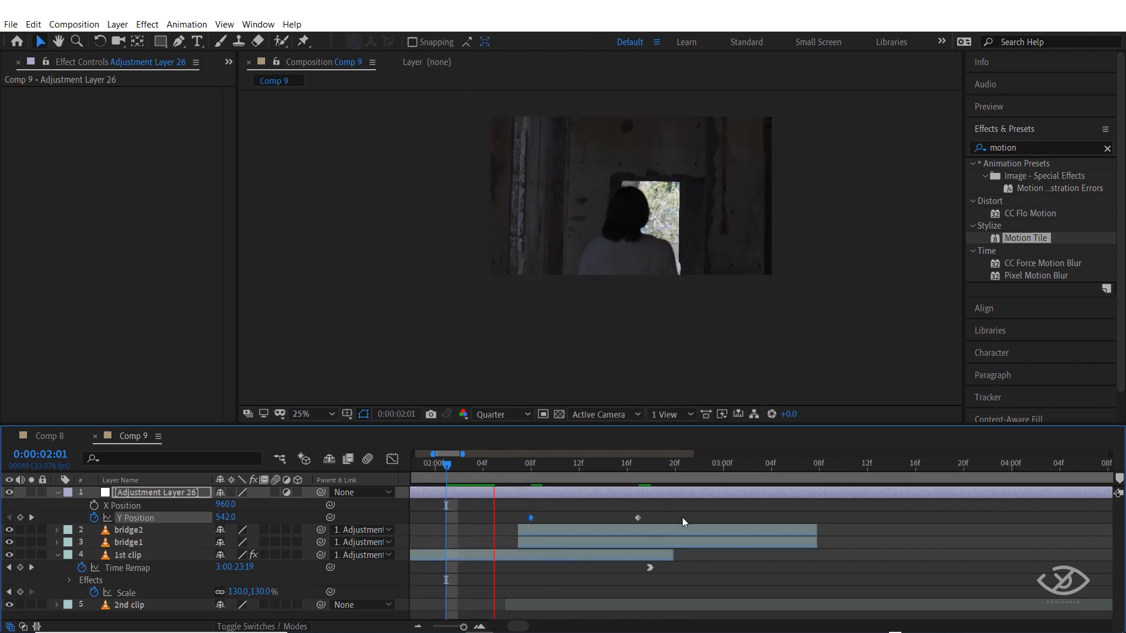
pyautogui.moveTo(639, 517); pyautogui.dragTo(751, 525)
pyautogui.click(451, 468)
pyautogui.press('space')
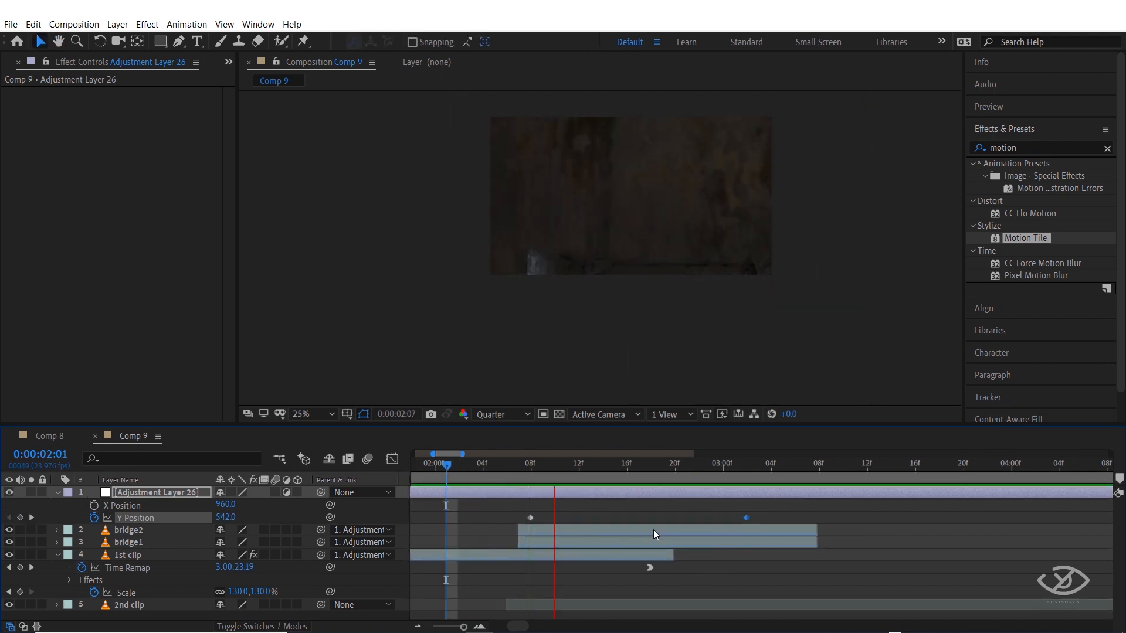
pyautogui.moveTo(748, 518); pyautogui.dragTo(807, 519)
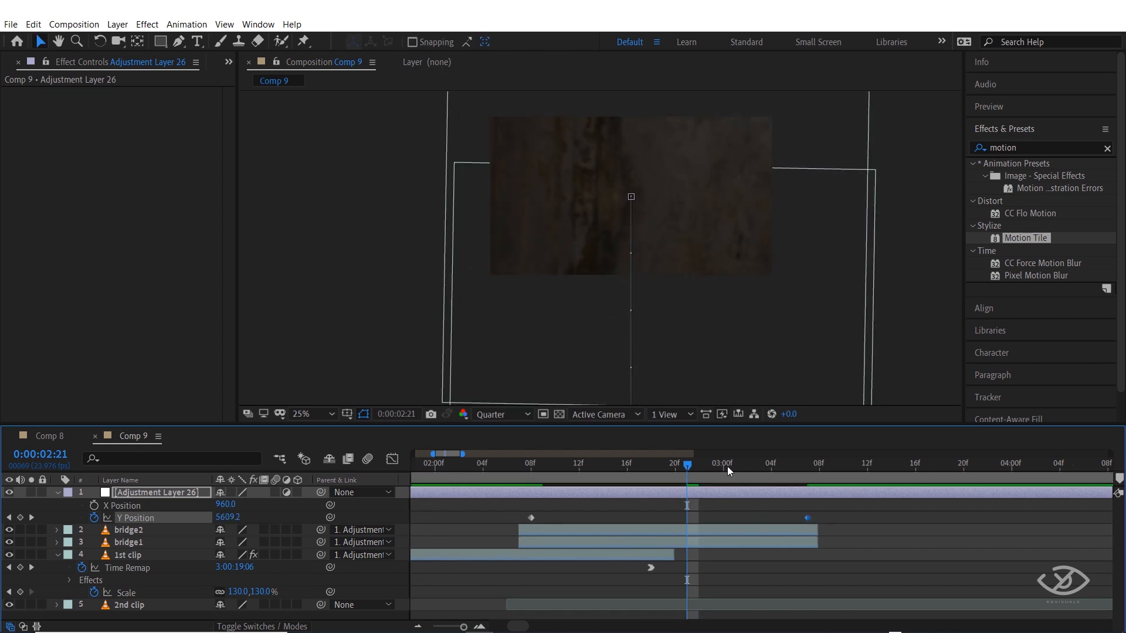
pyautogui.click(445, 468)
pyautogui.press('space')
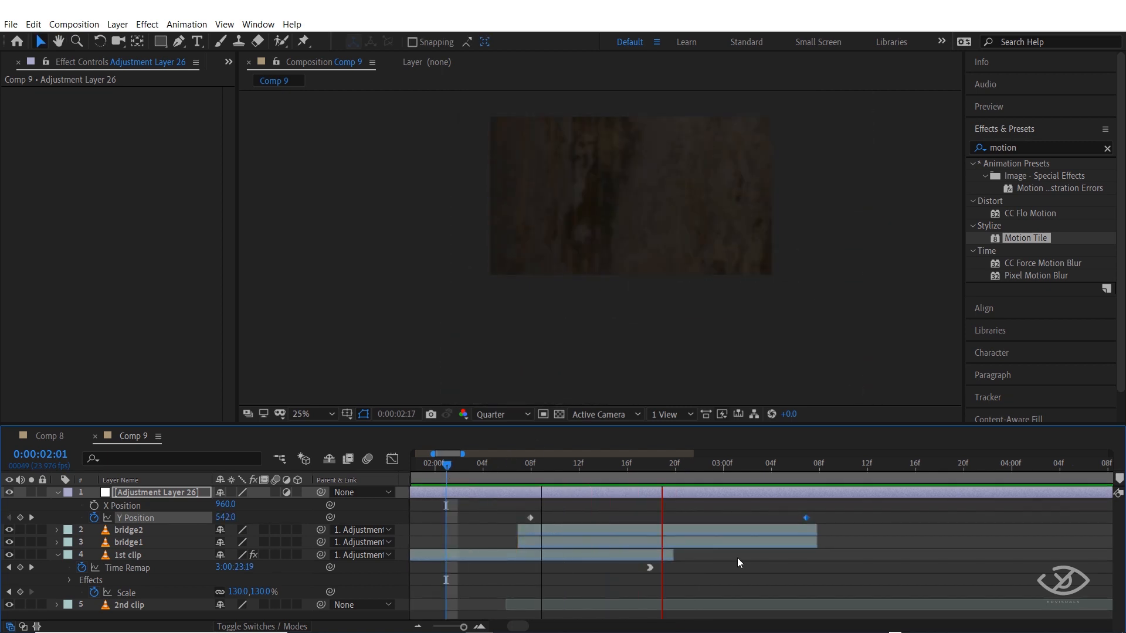
pyautogui.press('space')
# Apply Easy Ease In to the adjustment layer's last Y Position keyframe and preview the motion.
pyautogui.rightClick(810, 519)
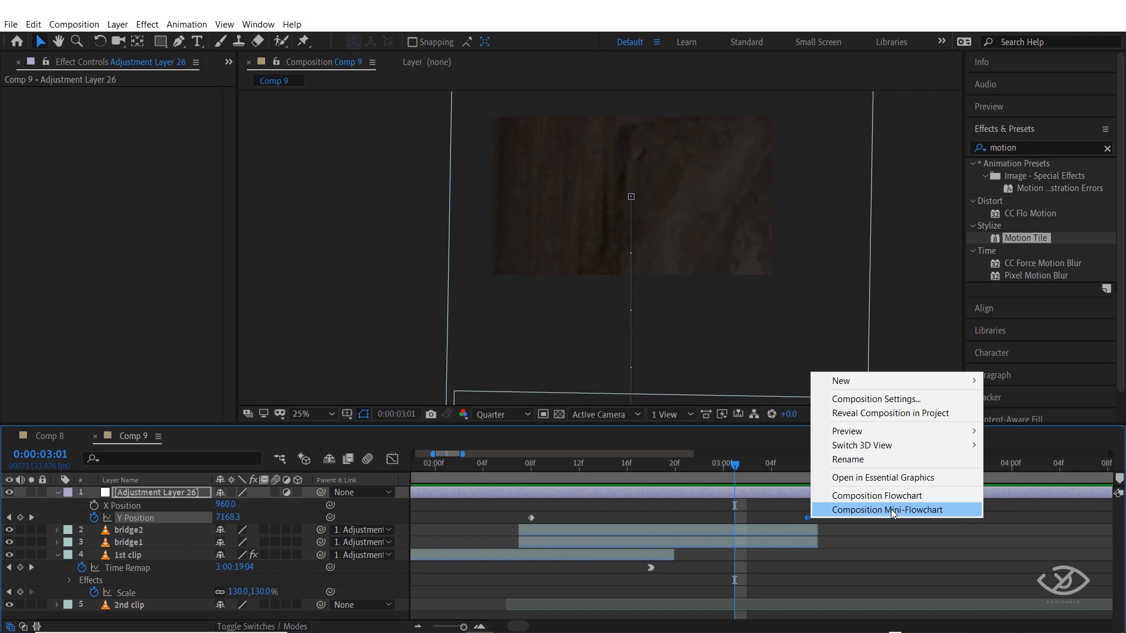
pyautogui.click(808, 518)
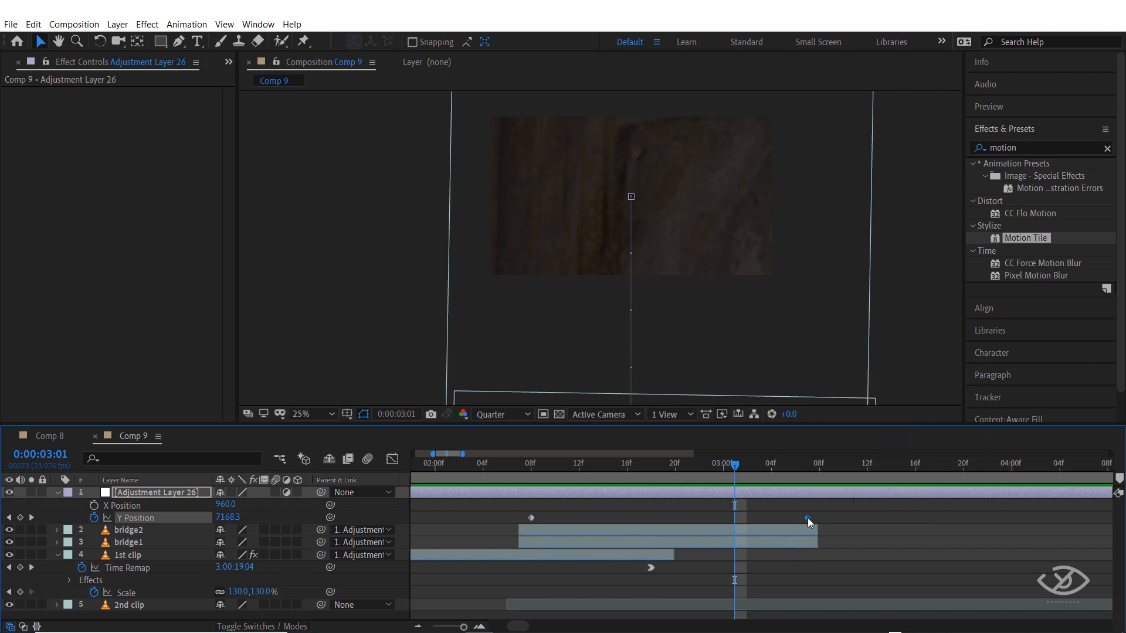
pyautogui.rightClick(808, 519)
pyautogui.moveTo(910, 509)
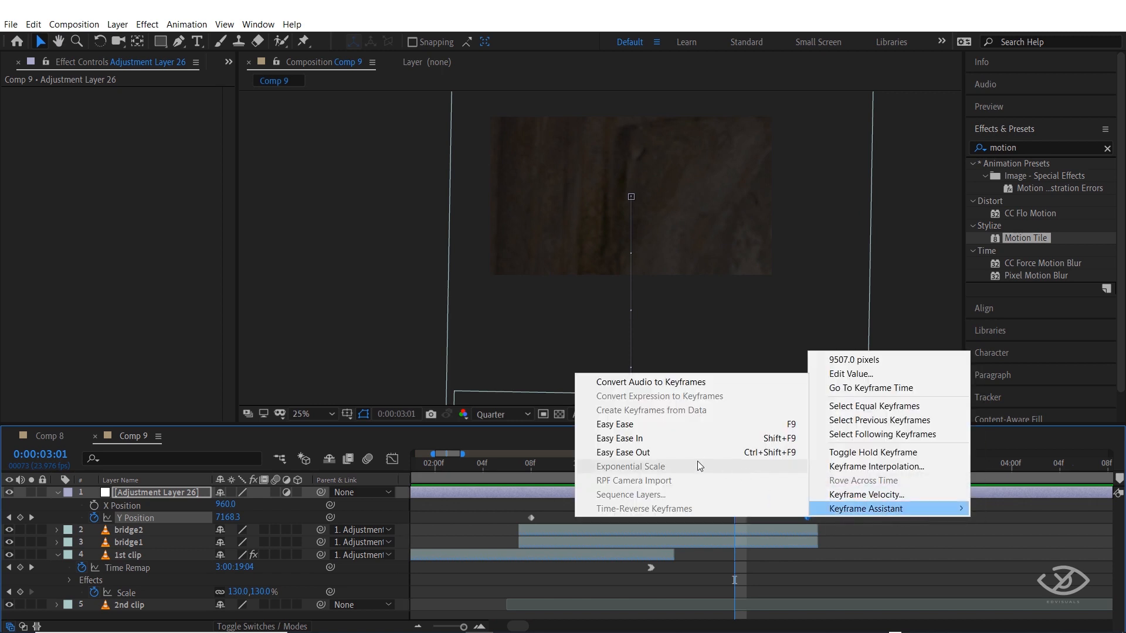
pyautogui.click(659, 439)
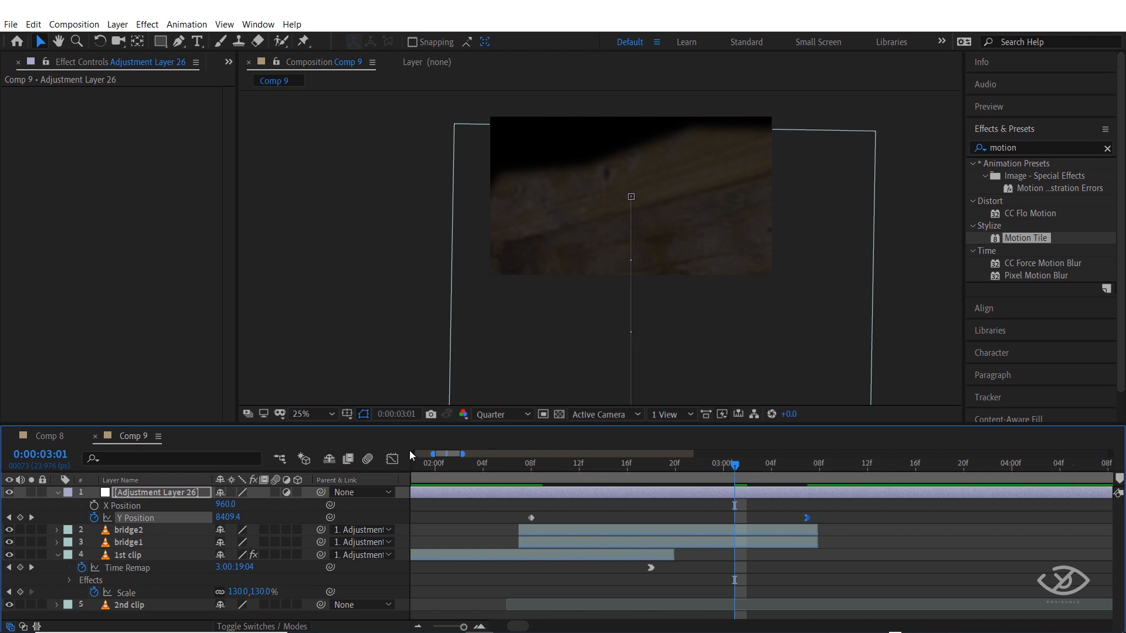
pyautogui.click(459, 464)
pyautogui.press('space')
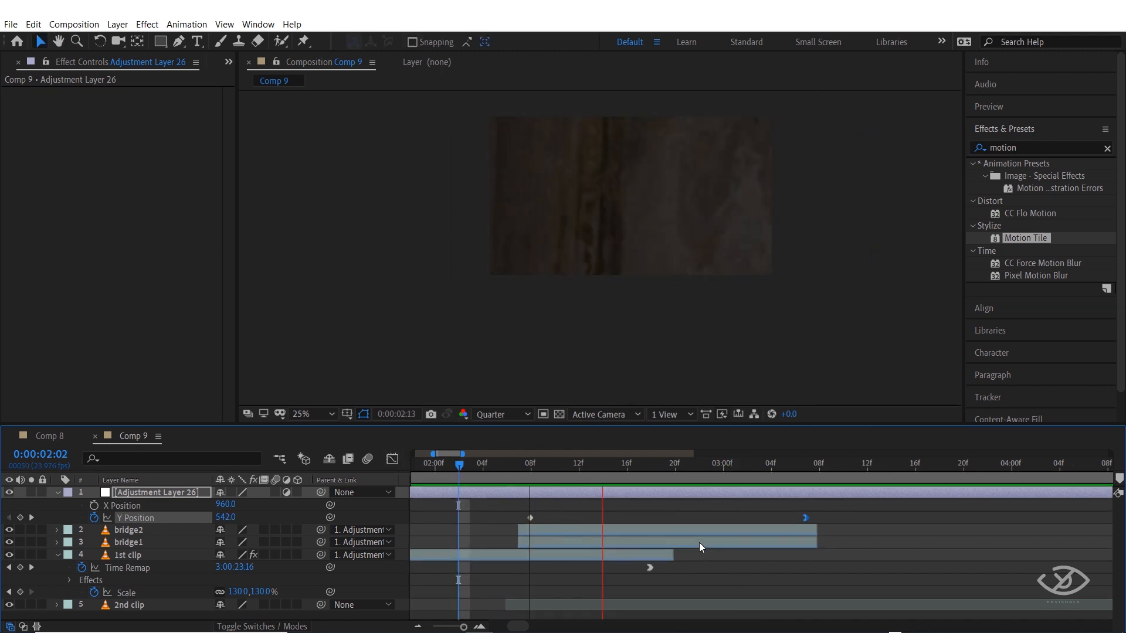
# Move the adjustment layer's last Y Position keyframe to about 0:00:03:16 and preview the slower transition.
pyautogui.press('space')
pyautogui.press('-')
pyautogui.press('-')
pyautogui.hotkey('shift', 'pageup')
pyautogui.hotkey('shift', 'pageup')
pyautogui.hotkey('shift', 'pageup')
pyautogui.hotkey('shift', 'pageup')
pyautogui.hotkey('shift', 'pageup')
pyautogui.press('space')
pyautogui.moveTo(616, 466); pyautogui.dragTo(688, 473)
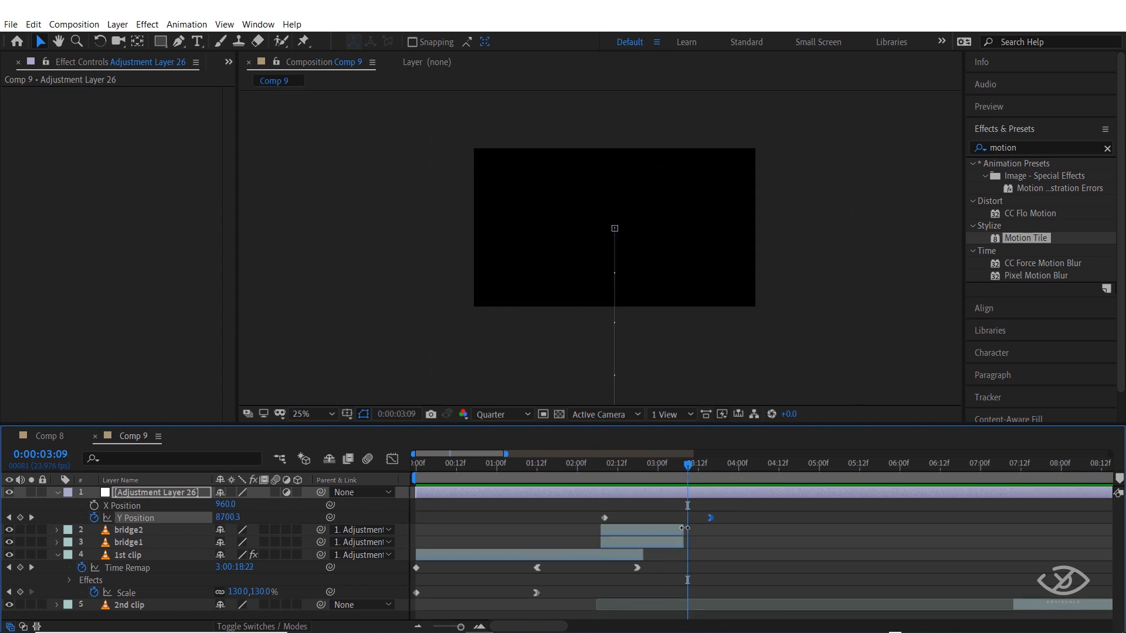
pyautogui.click(534, 466)
pyautogui.press('space')
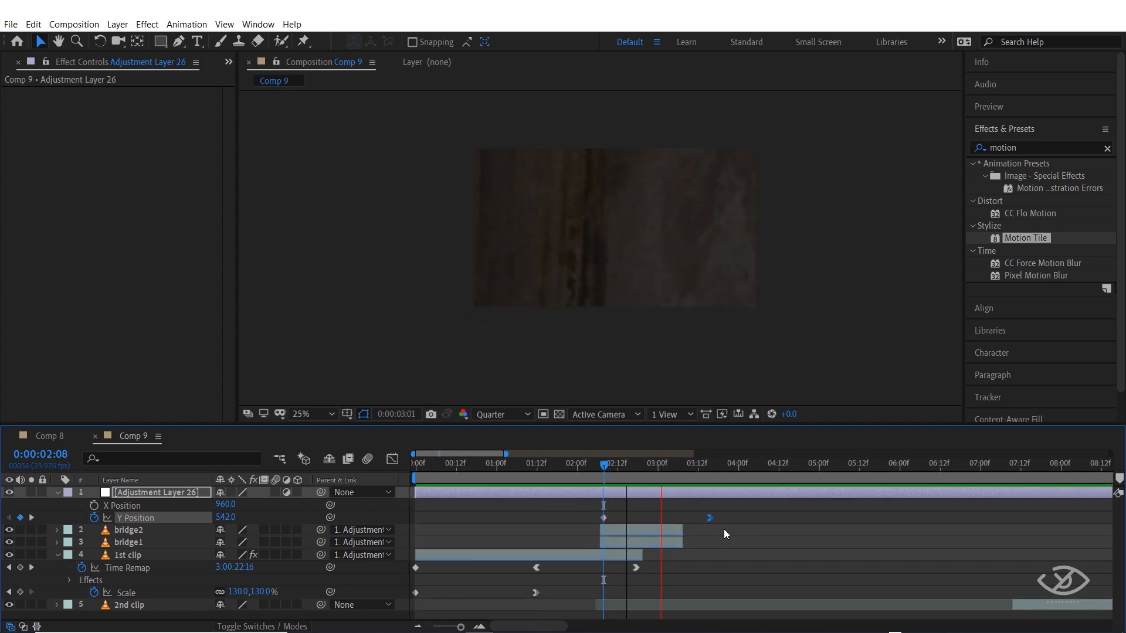
pyautogui.press('space')
# Extend the ends of the bridge1 and bridge2 layers to the adjustment layer's last Y Position keyframe and preview.
pyautogui.click(673, 529)
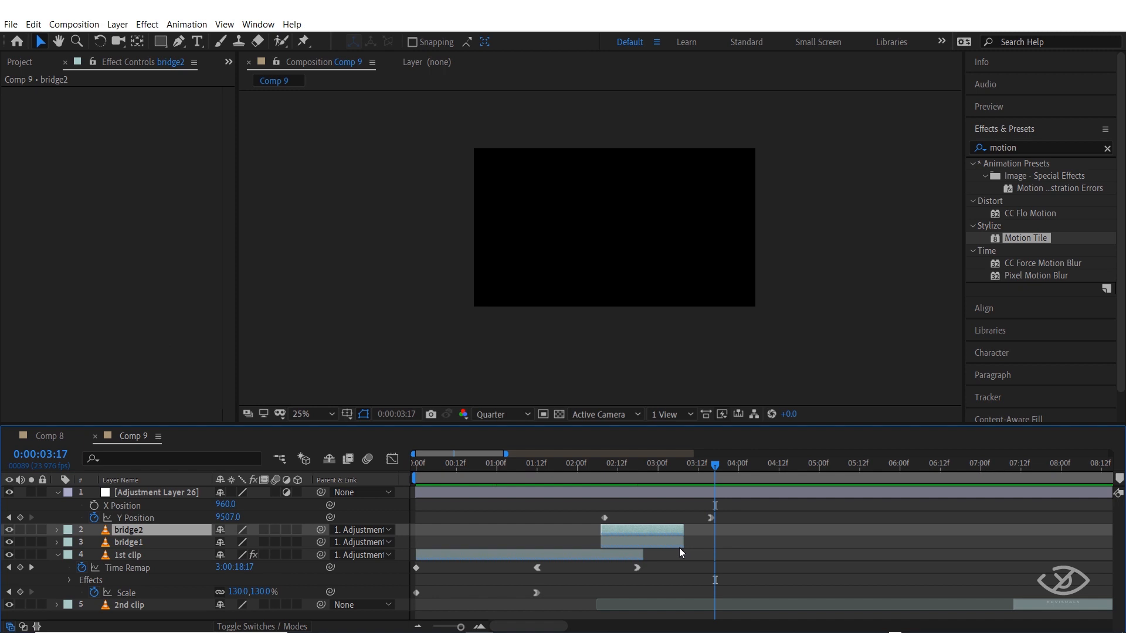
pyautogui.keyDown('shift'); pyautogui.click(678, 544); pyautogui.keyUp('shift')
pyautogui.moveTo(688, 546); pyautogui.dragTo(713, 546)
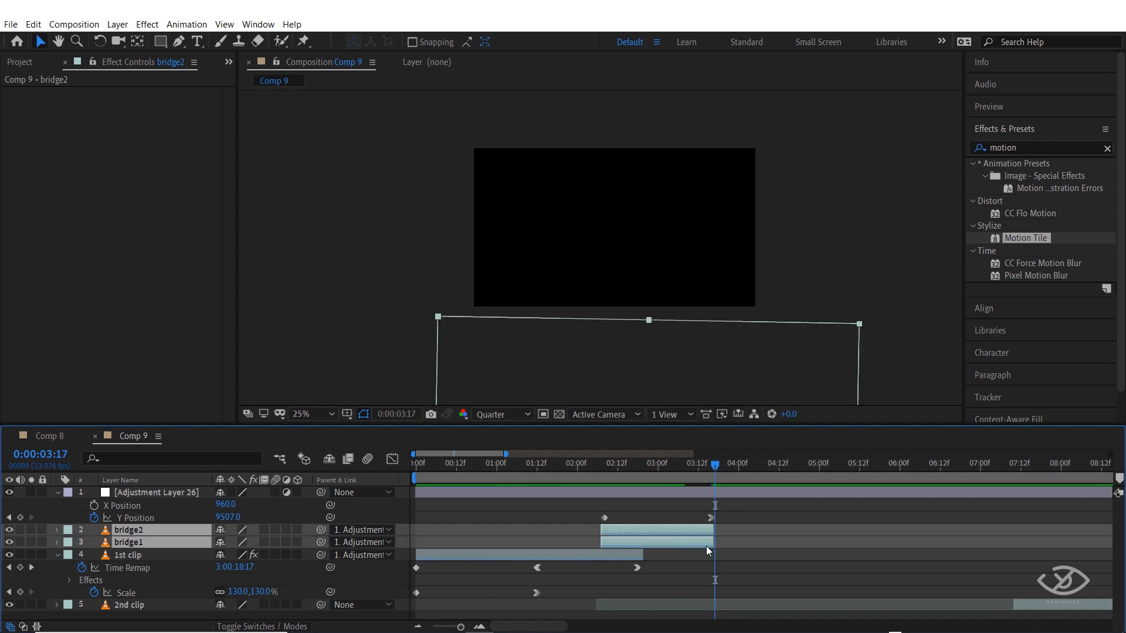
pyautogui.press('=')
pyautogui.press('space')
pyautogui.press('space')
pyautogui.press('-')
pyautogui.press('-')
pyautogui.press('=')
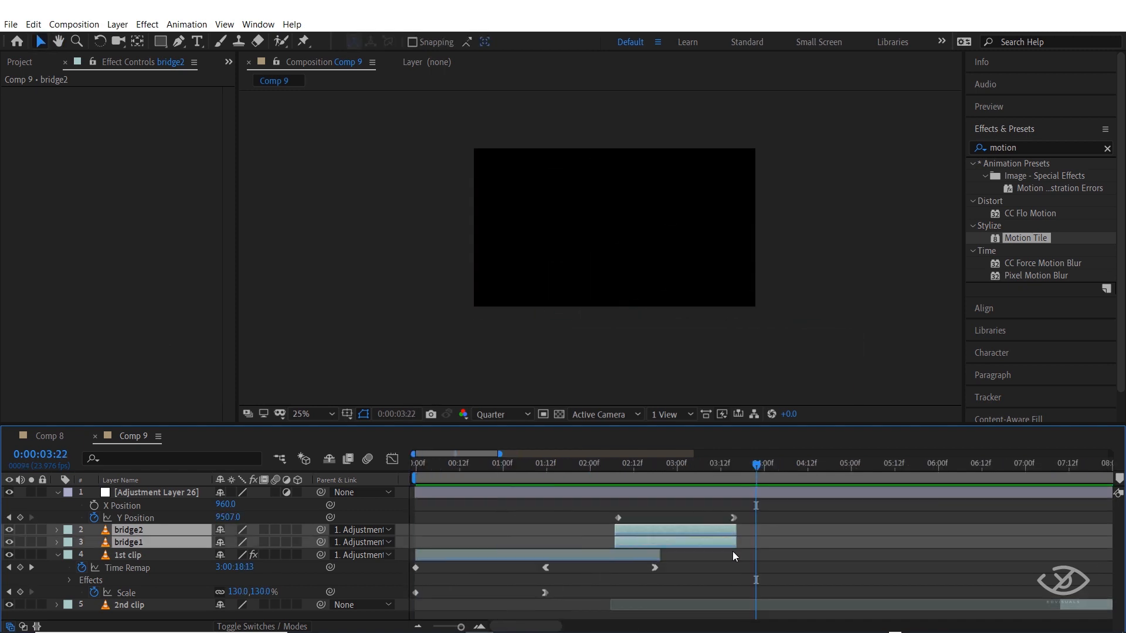
# Collapse the properties of all layers in the composition.
pyautogui.hotkey('ctrl', 'a')
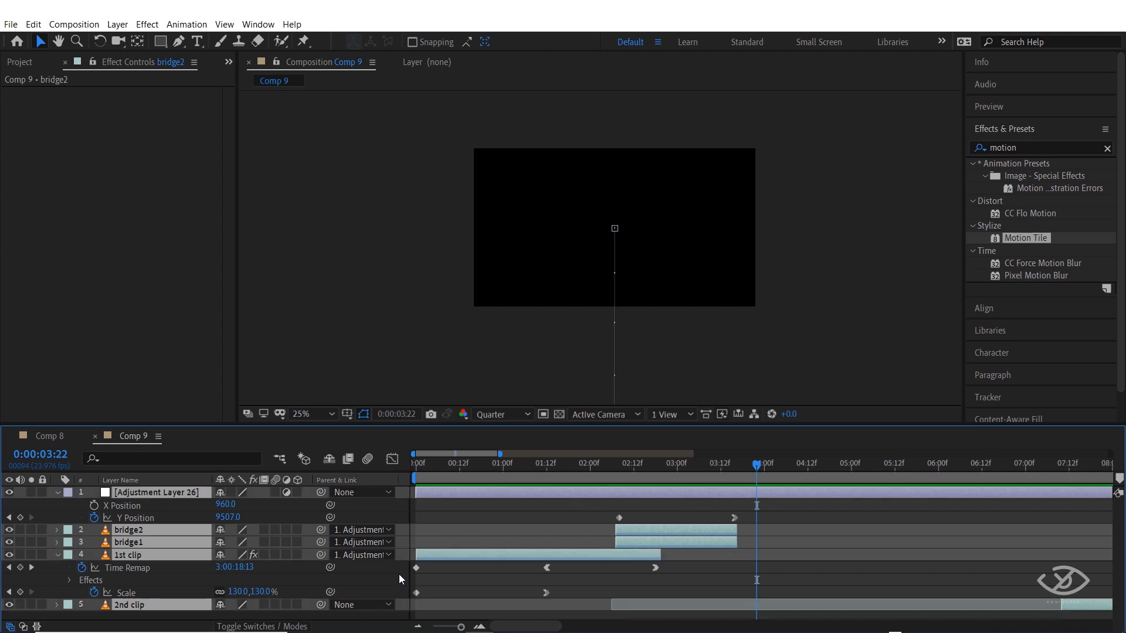
pyautogui.press('u')
pyautogui.press('u')
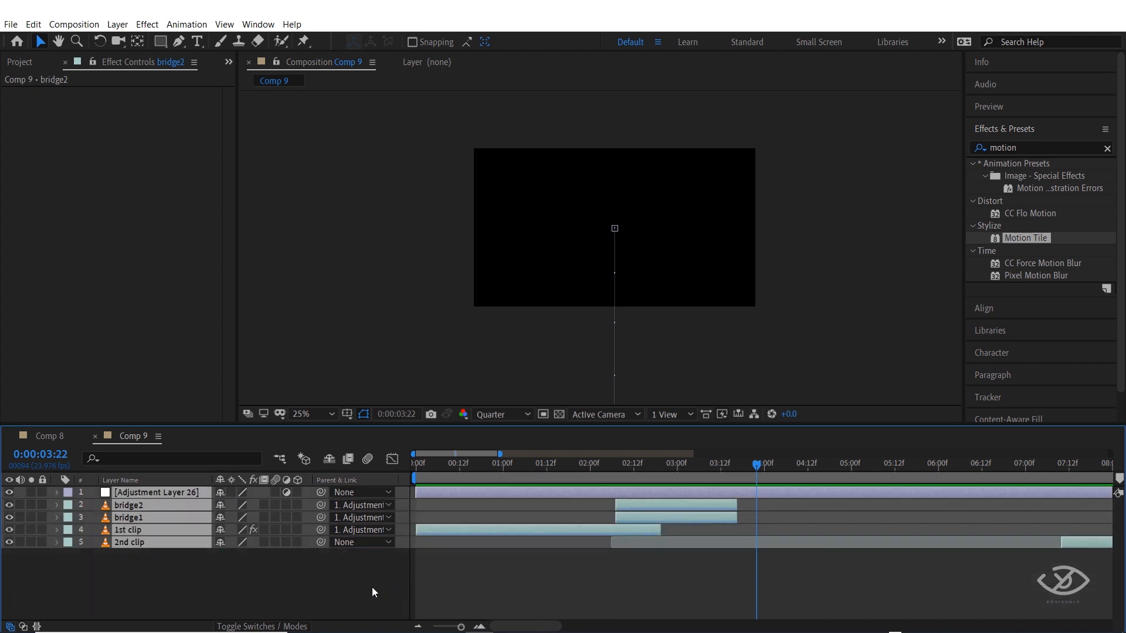
# Add a two-node camera named Camera 1 with the 50mm preset to the composition.
pyautogui.rightClick(375, 585)
pyautogui.moveTo(441, 450)
pyautogui.click(584, 508)
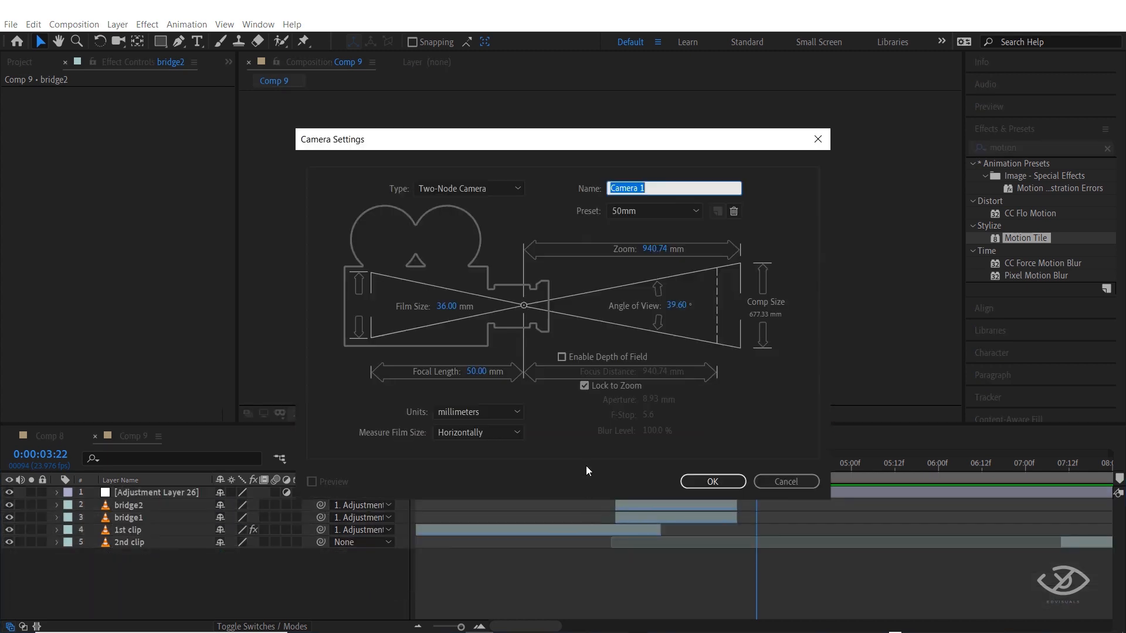
pyautogui.click(694, 484)
pyautogui.click(675, 386)
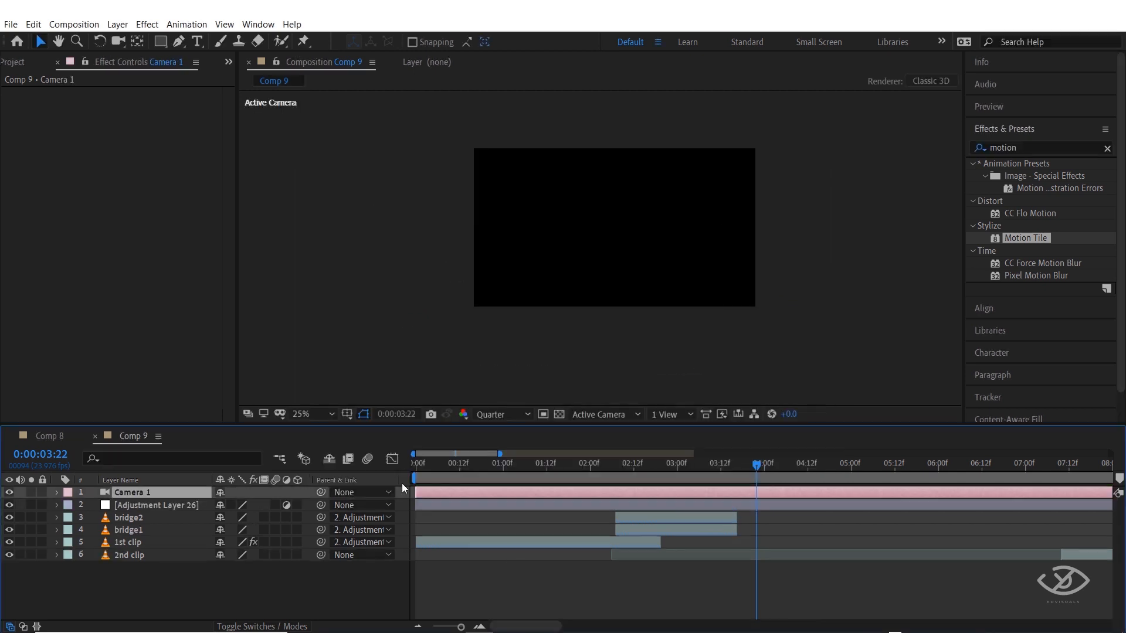
# Turn the adjustment layer, both bridge layers and both clip layers into 3D layers.
pyautogui.hotkey('ctrl', 'a')
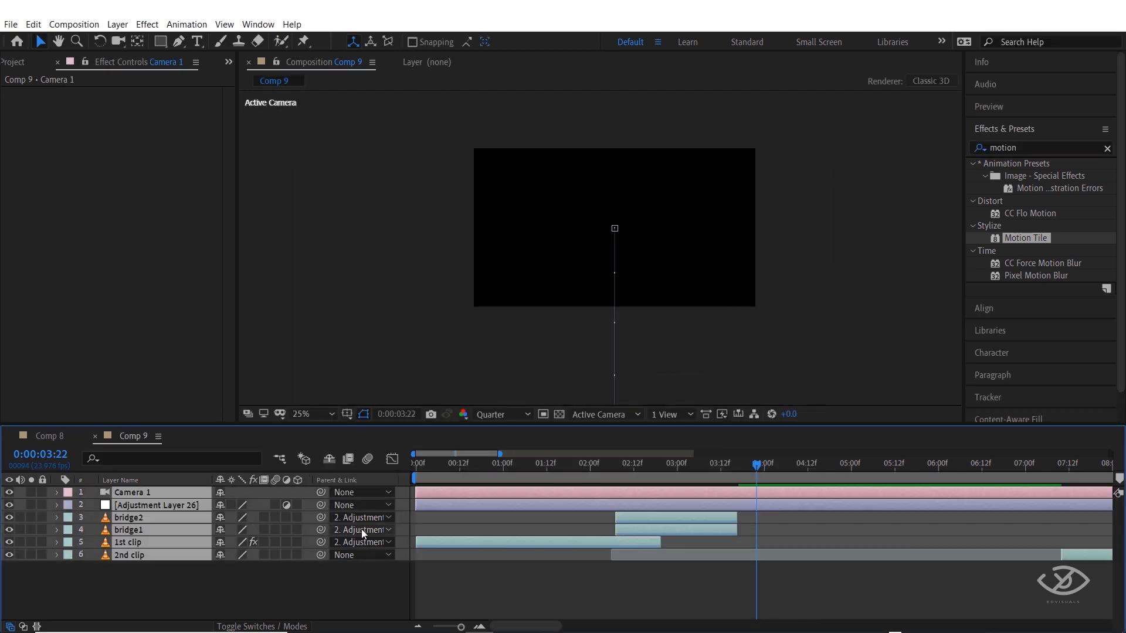
pyautogui.click(297, 507)
pyautogui.click(309, 589)
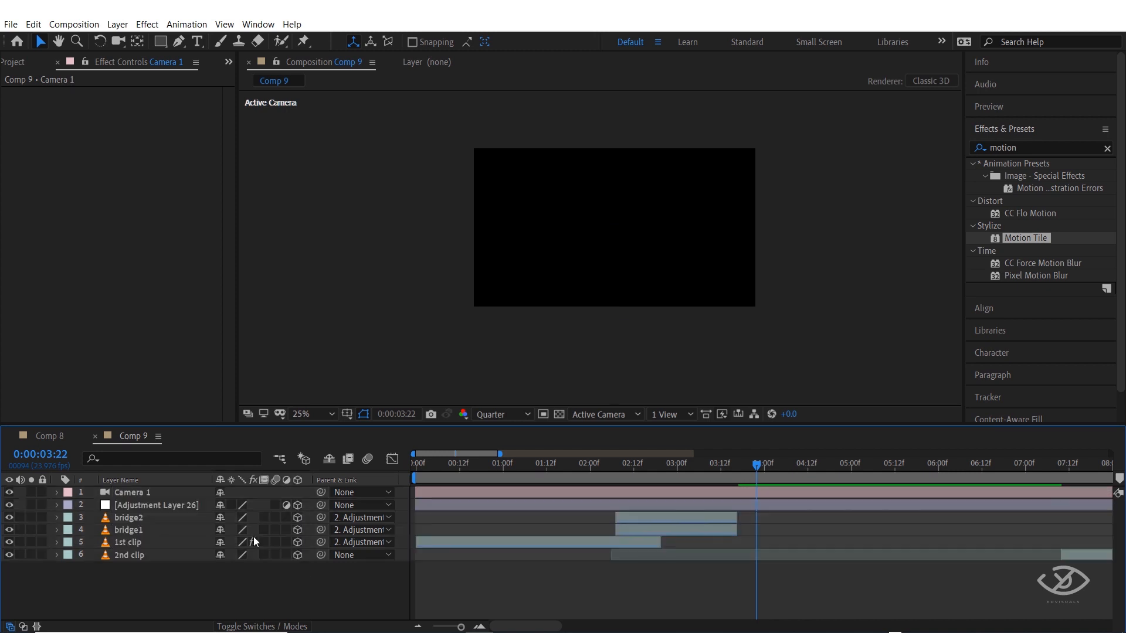
# Add the expression wiggle(1,300) to the Position property of Camera 1.
pyautogui.click(135, 495)
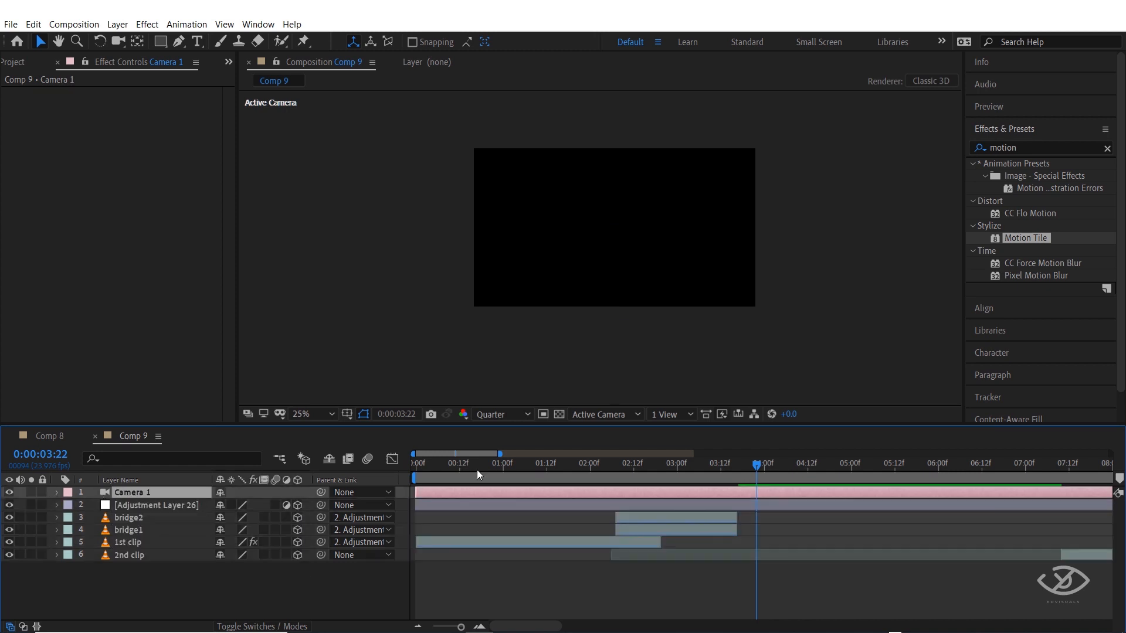
pyautogui.click(491, 469)
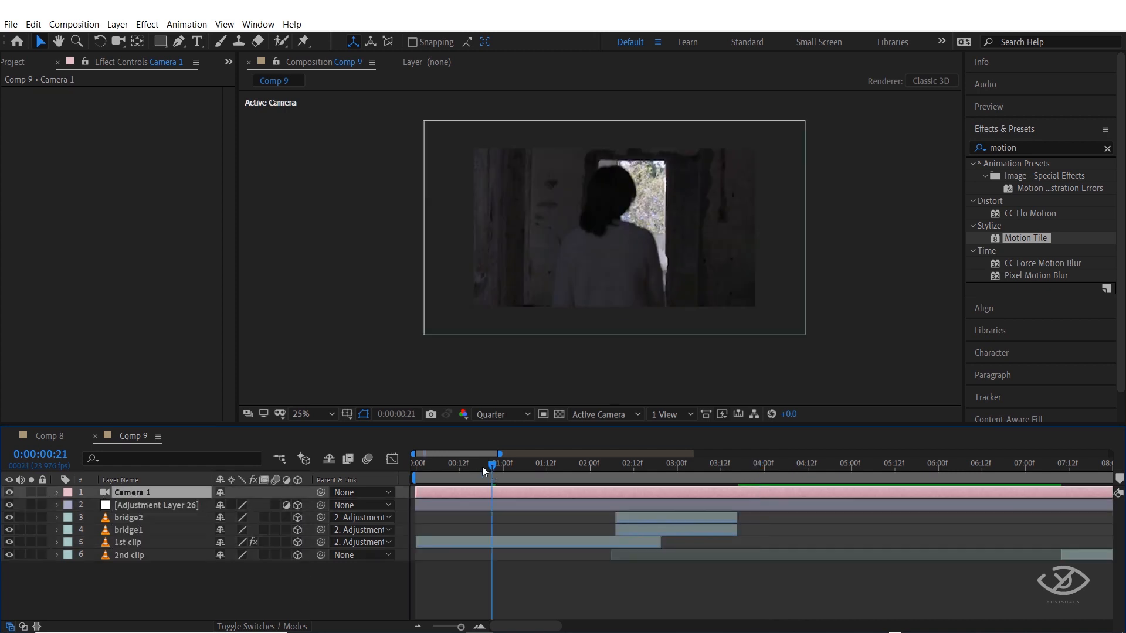
pyautogui.click(57, 493)
pyautogui.click(69, 506)
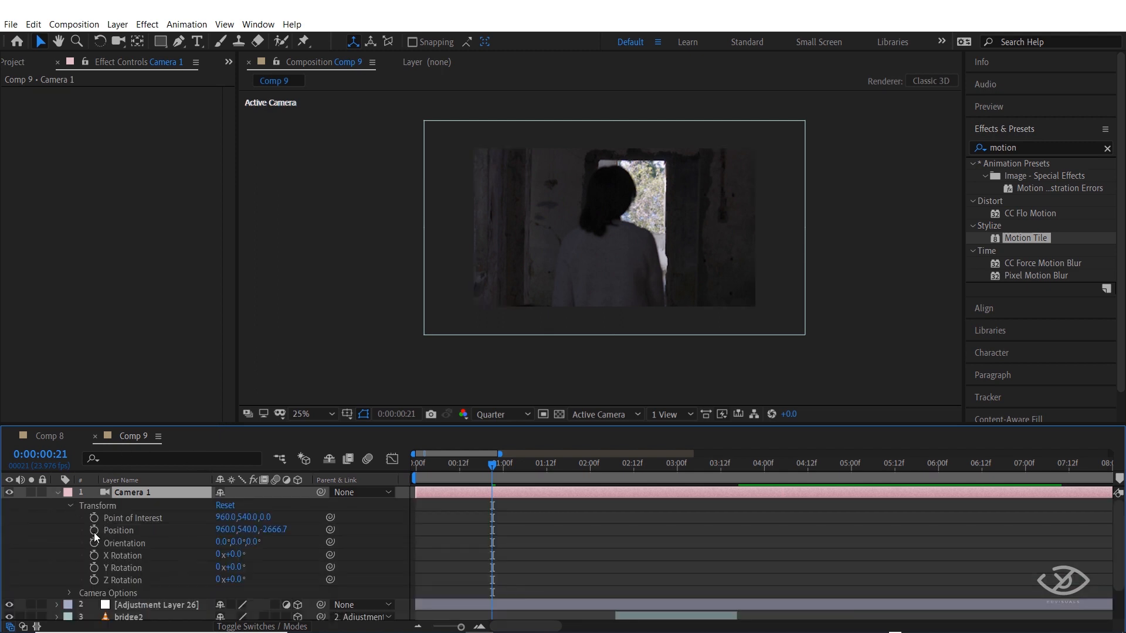
pyautogui.keyDown('alt'); pyautogui.click(93, 529); pyautogui.keyUp('alt')
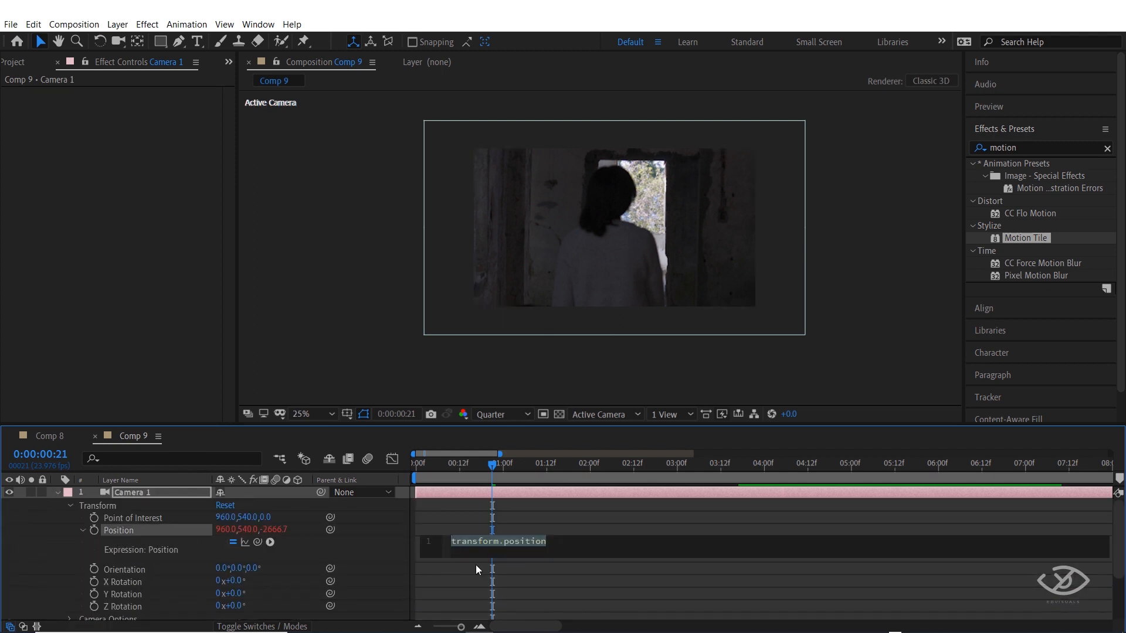
pyautogui.write('wiggle(1,300')
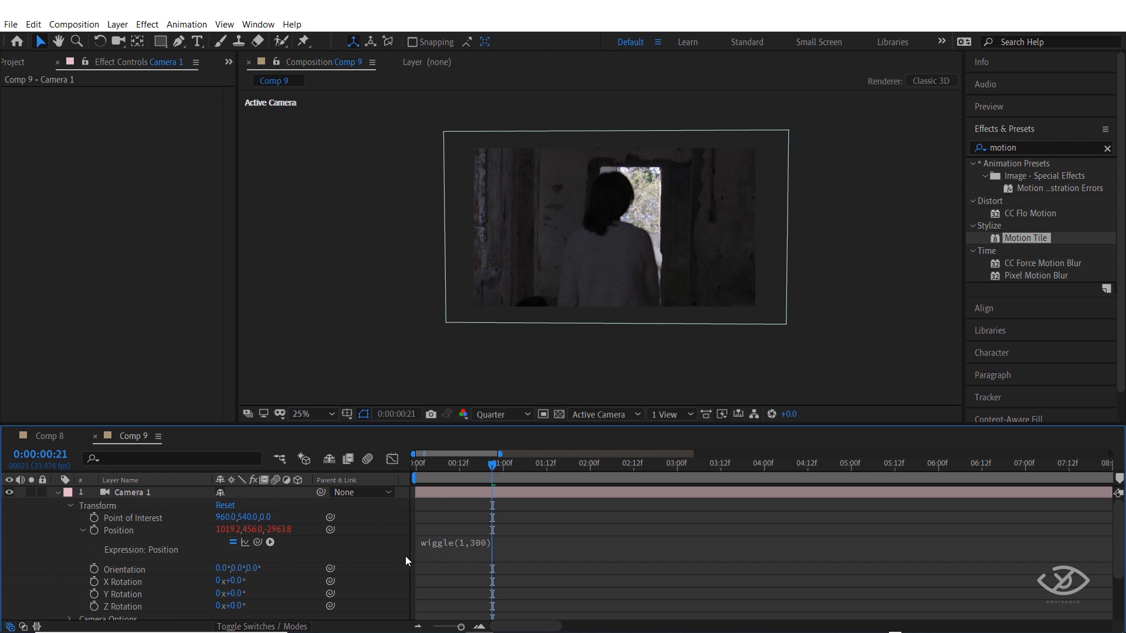
# Collapse the properties of all layers and preview the camera wiggle from near the start of the composition.
pyautogui.hotkey('ctrl', 'a')
pyautogui.press('u')
pyautogui.press('u')
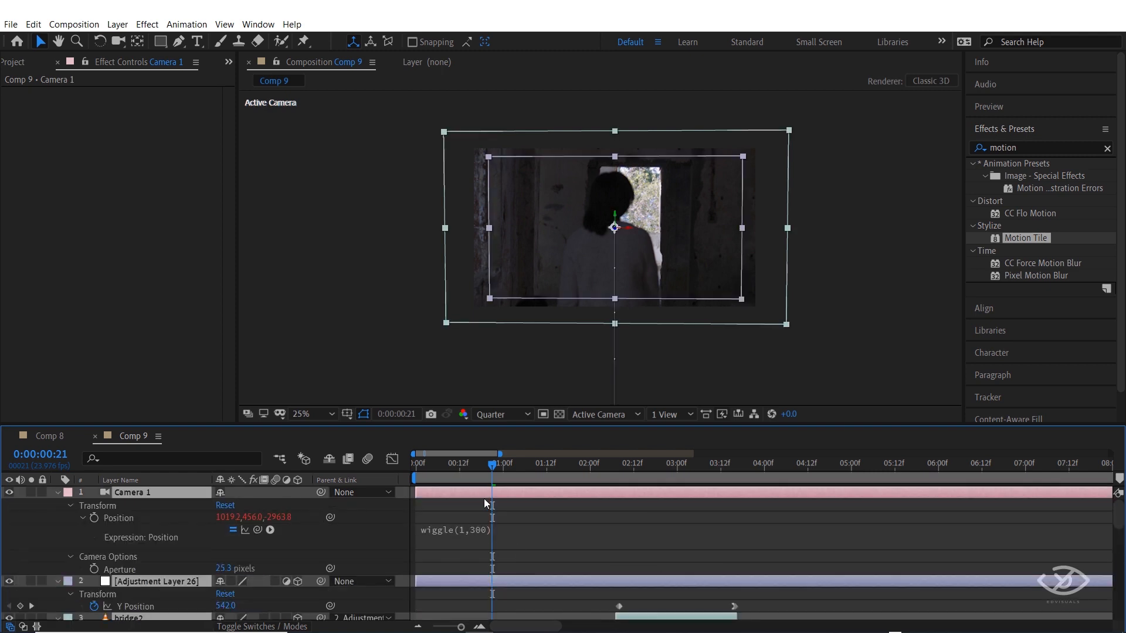
pyautogui.press('u')
pyautogui.click(420, 465)
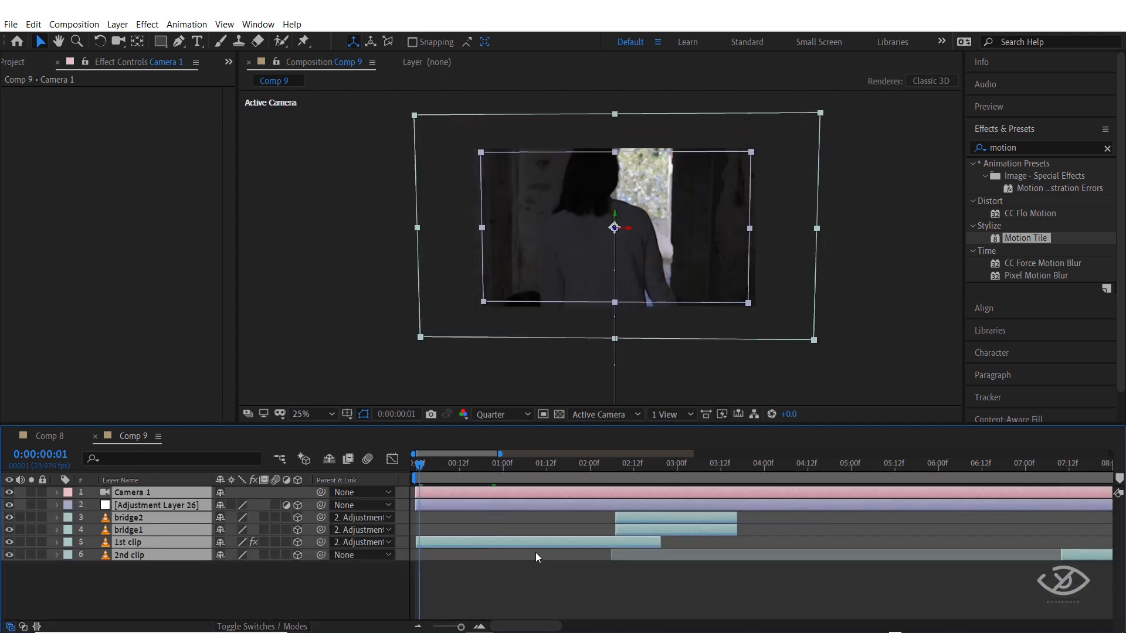
pyautogui.press('-')
pyautogui.press('-')
pyautogui.press('space')
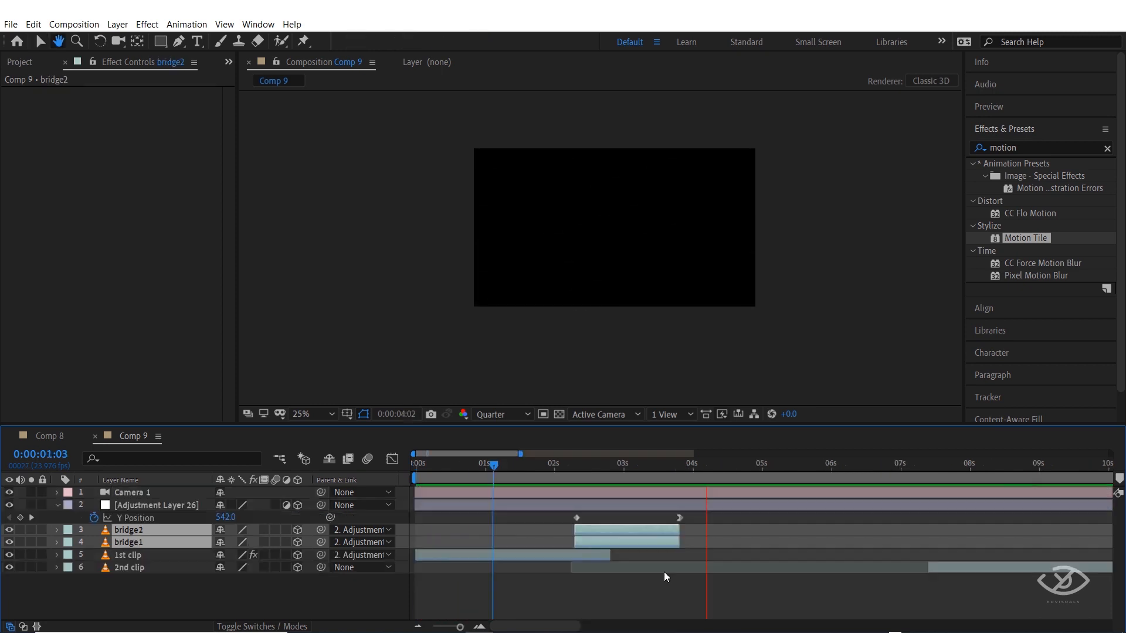
pyautogui.press('space')
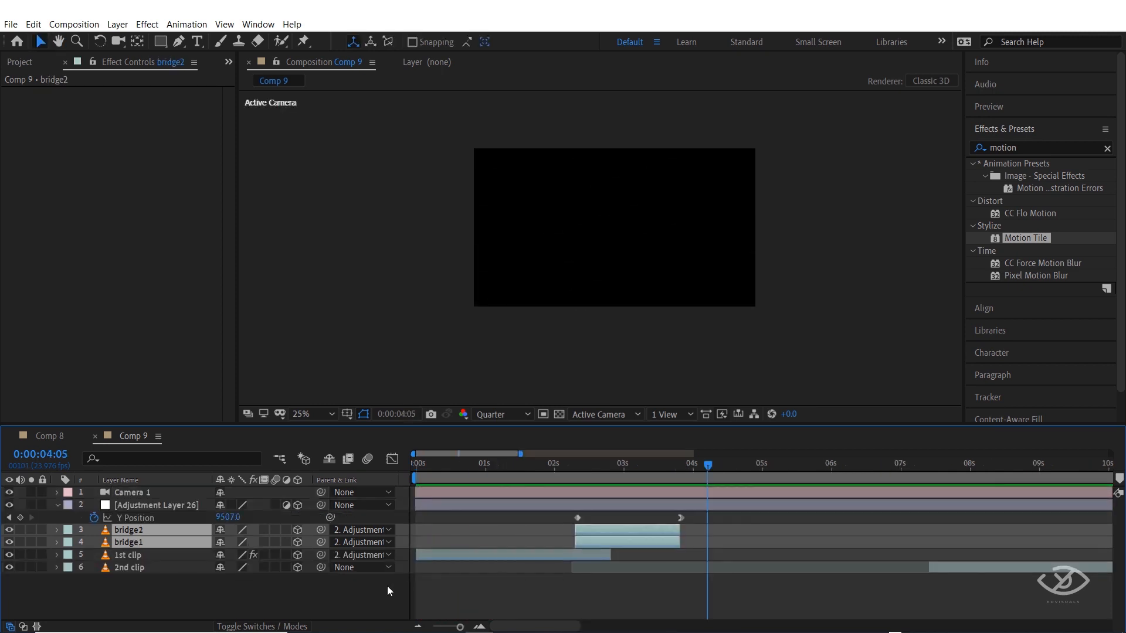
# Add a shadow-casting spot light with 87% intensity, 90° cone angle and 50% feather, and place it first in the layer stack.
pyautogui.rightClick(387, 586)
pyautogui.moveTo(417, 448)
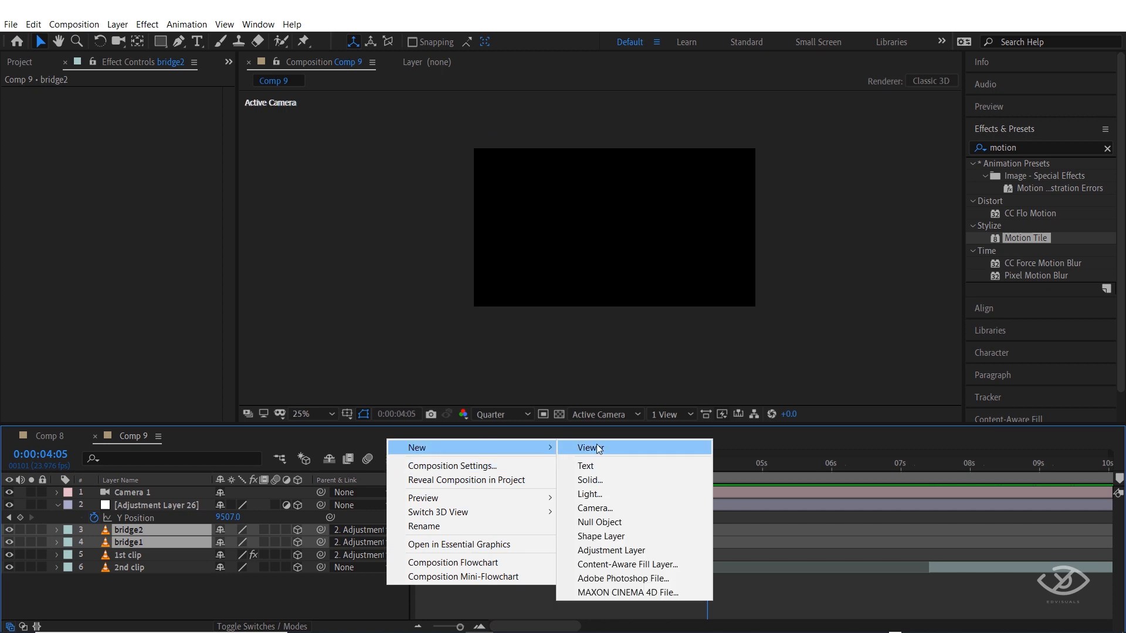
pyautogui.click(607, 495)
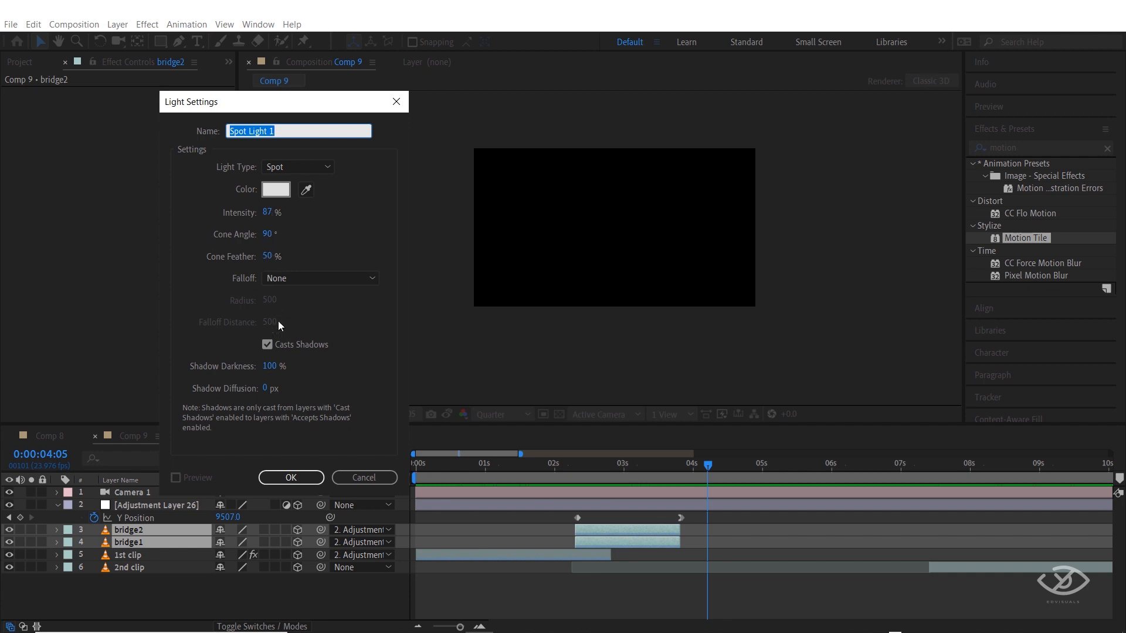
pyautogui.click(287, 476)
pyautogui.moveTo(140, 530); pyautogui.dragTo(138, 489)
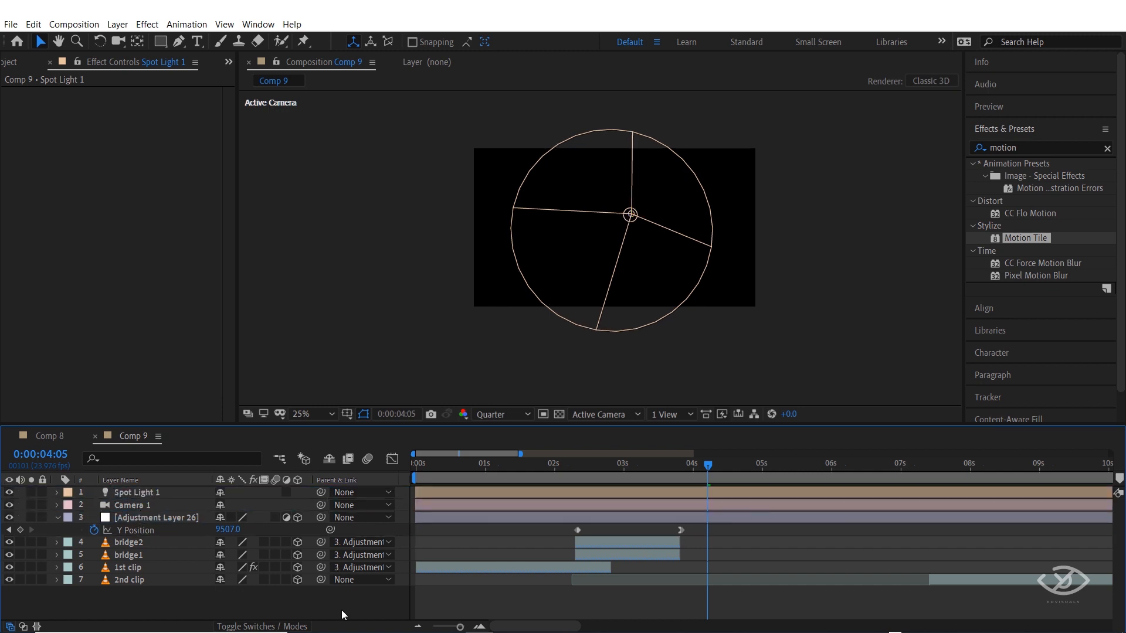
# Make the 1st clip layer 2D again so the spot light no longer affects it, and preview the transition.
pyautogui.moveTo(452, 610)
pyautogui.moveTo(536, 469)
pyautogui.mouseDown()
pyautogui.moveTo(508, 464)
pyautogui.moveTo(539, 466)
pyautogui.mouseUp()
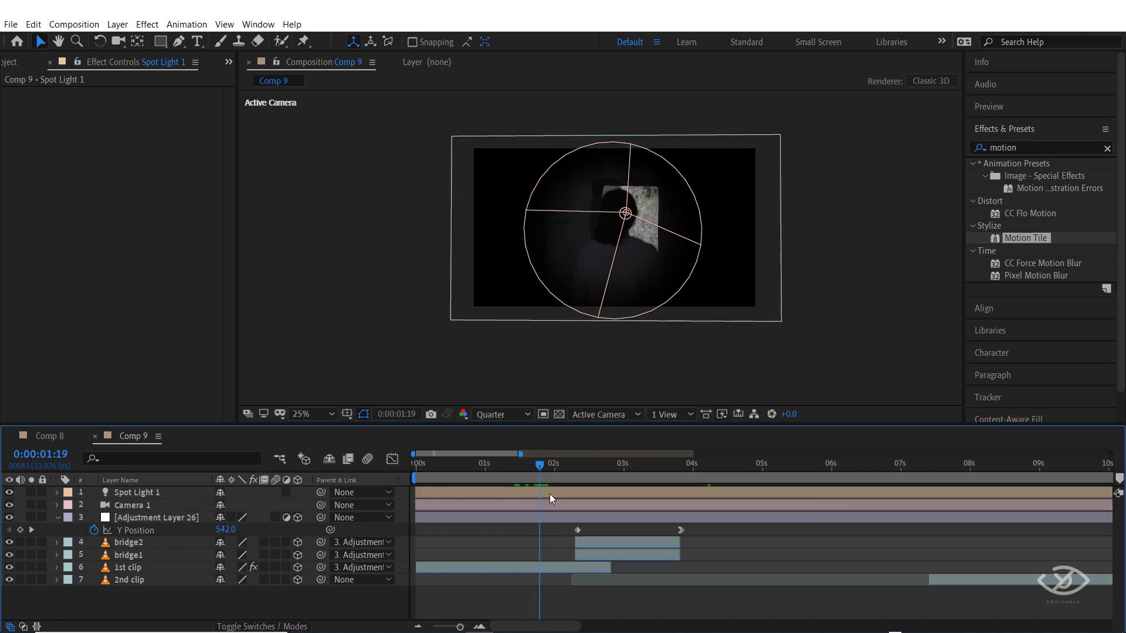
pyautogui.click(554, 568)
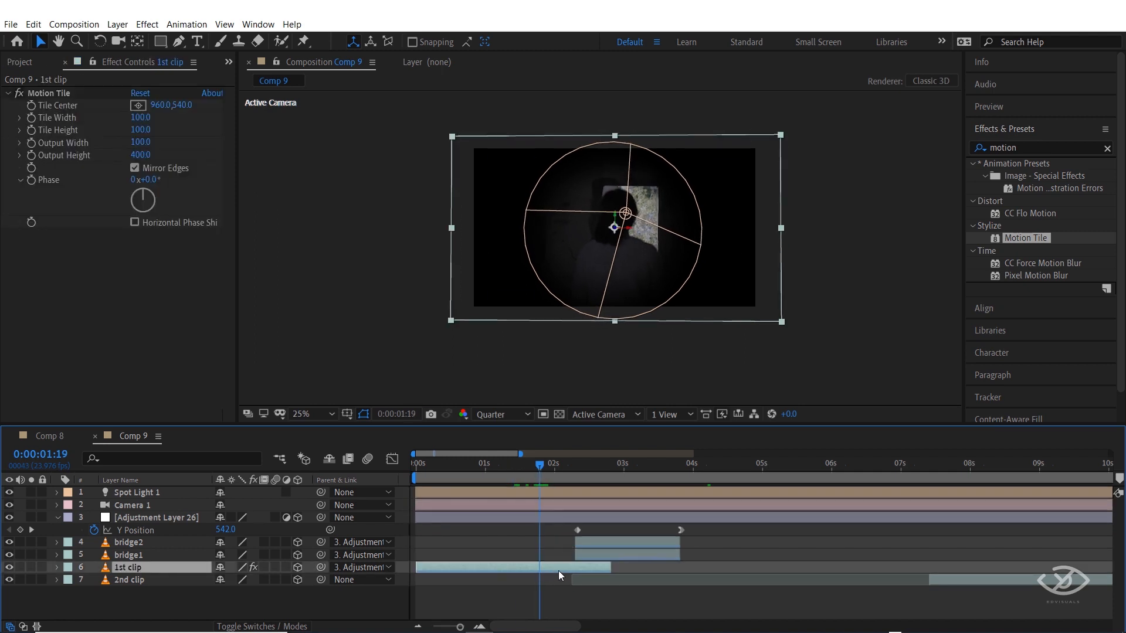
pyautogui.click(297, 567)
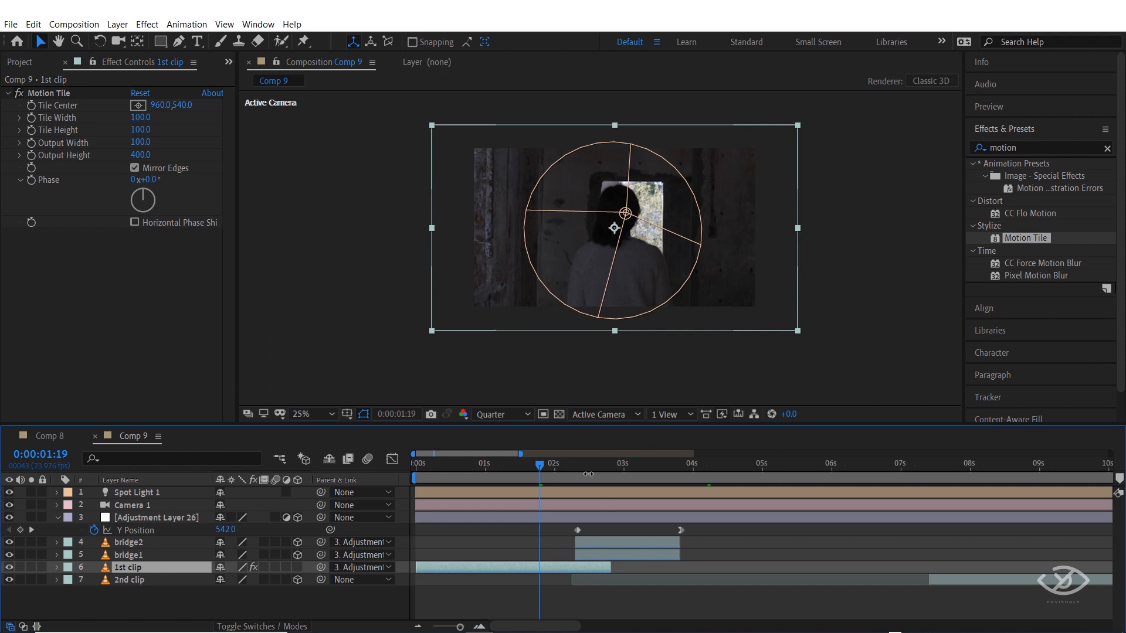
pyautogui.moveTo(539, 465); pyautogui.dragTo(481, 462)
pyautogui.press('space')
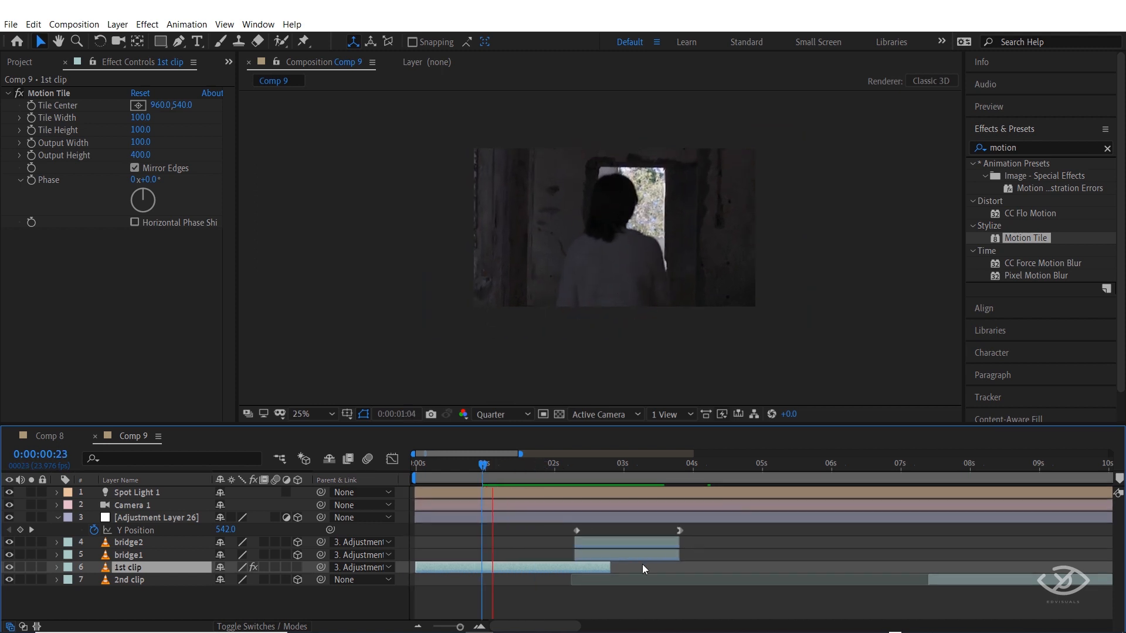
pyautogui.press('space')
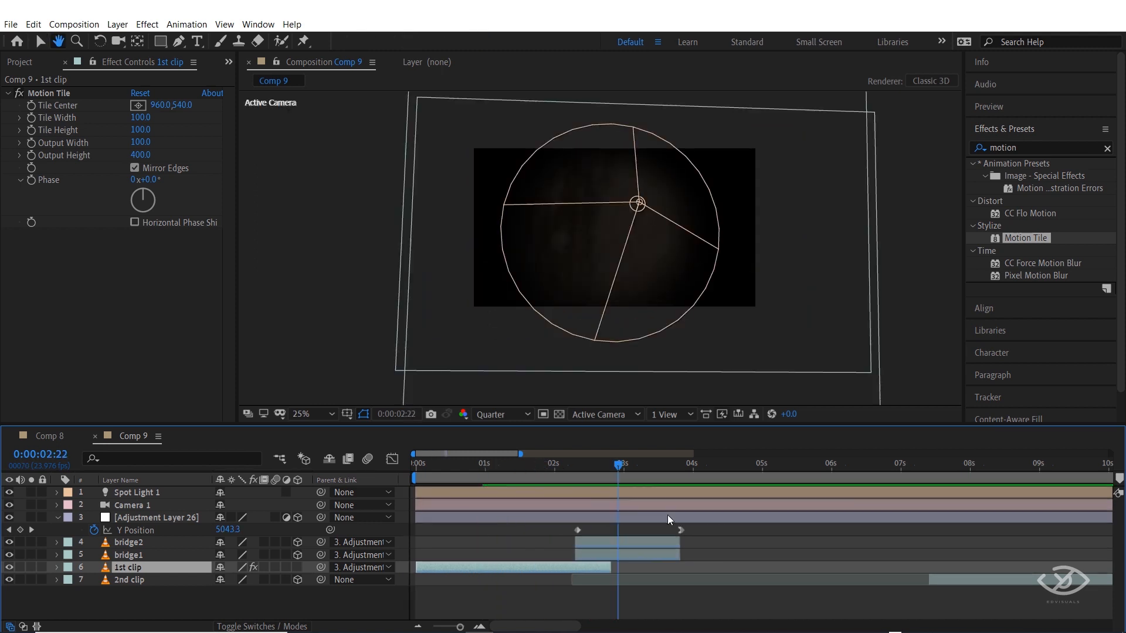
# At 0:00:02:14, show two horizontal views and move the spot light back toward the camera in the Top view, to a Z position of about -2061.
pyautogui.click(618, 541)
pyautogui.click(617, 552)
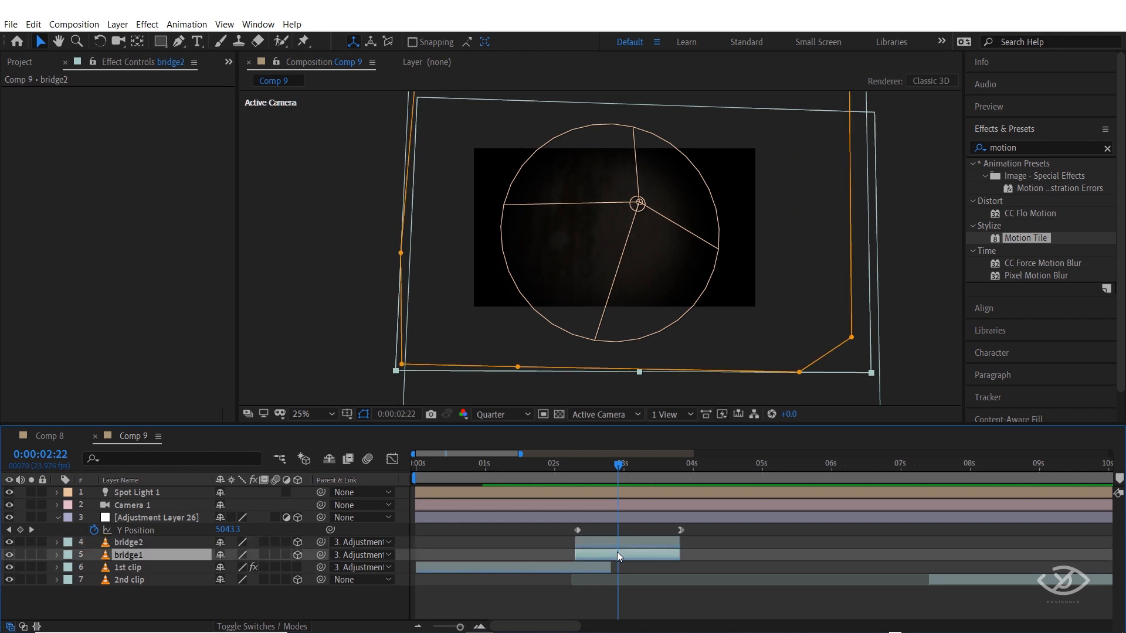
pyautogui.moveTo(618, 463); pyautogui.dragTo(595, 467)
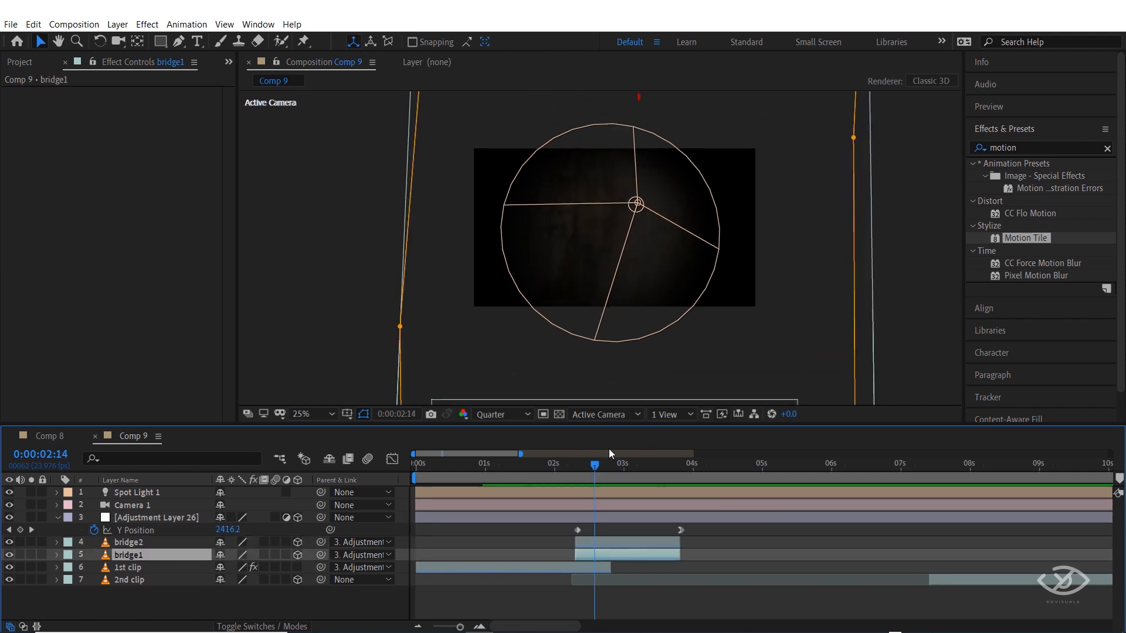
pyautogui.click(676, 412)
pyautogui.click(683, 445)
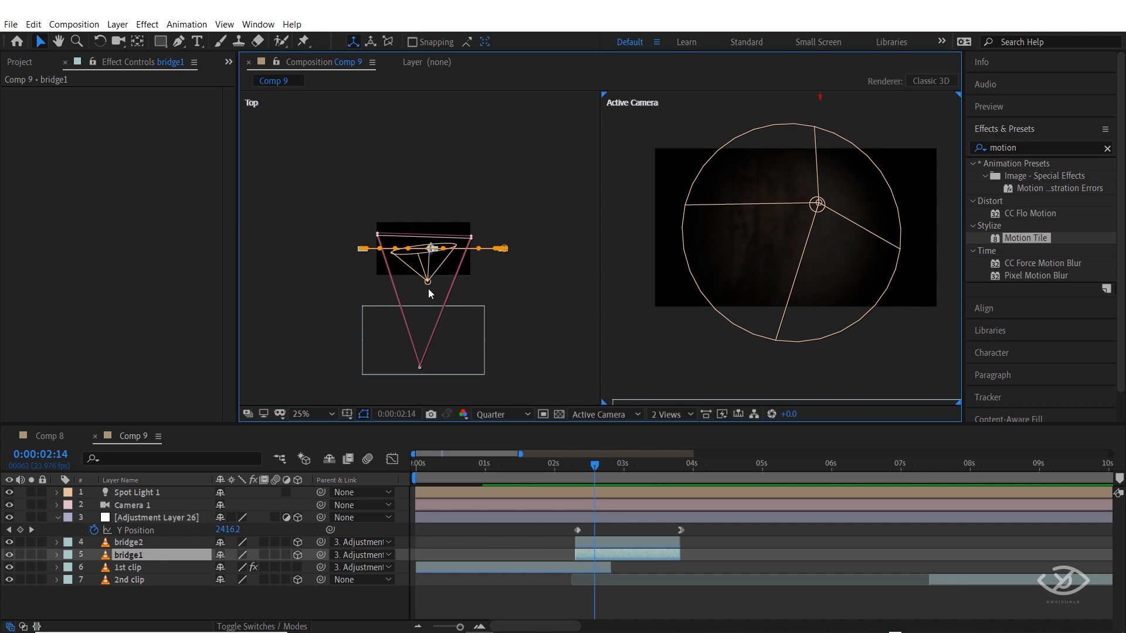
pyautogui.click(451, 334)
pyautogui.click(450, 265)
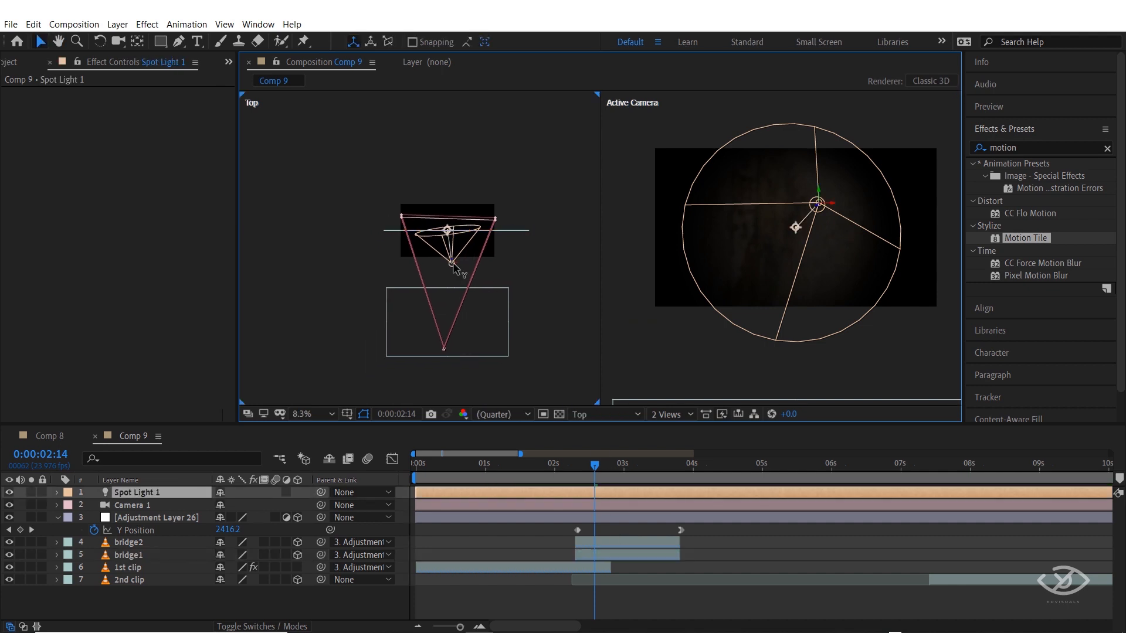
pyautogui.moveTo(453, 264); pyautogui.dragTo(453, 335)
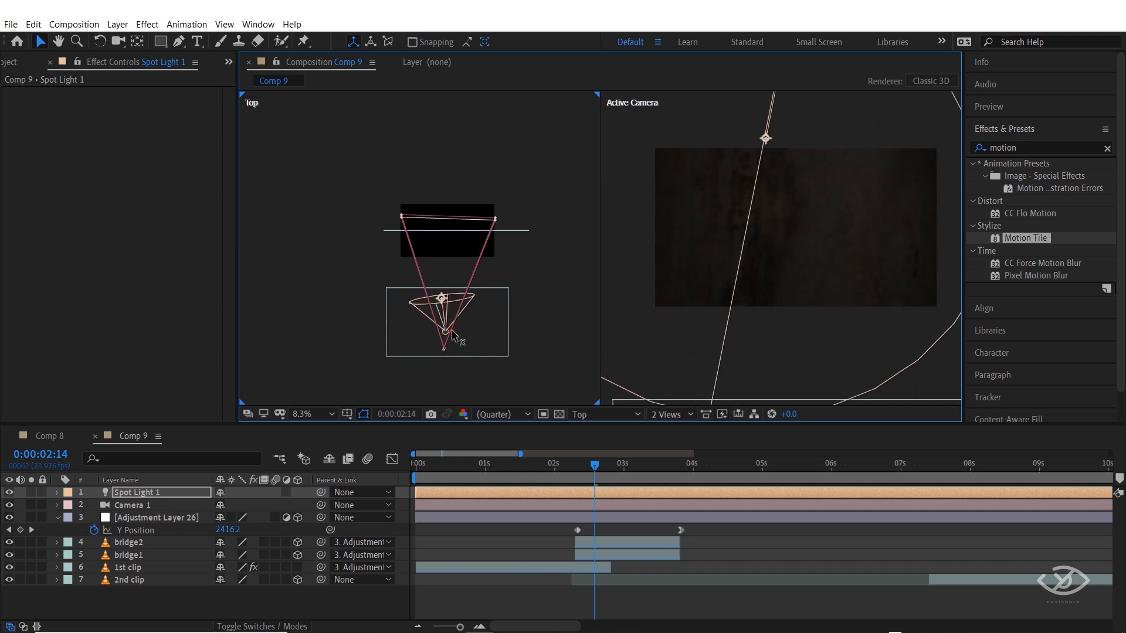
# Set the spot light's Y Orientation to 7°.
pyautogui.click(56, 493)
pyautogui.click(70, 505)
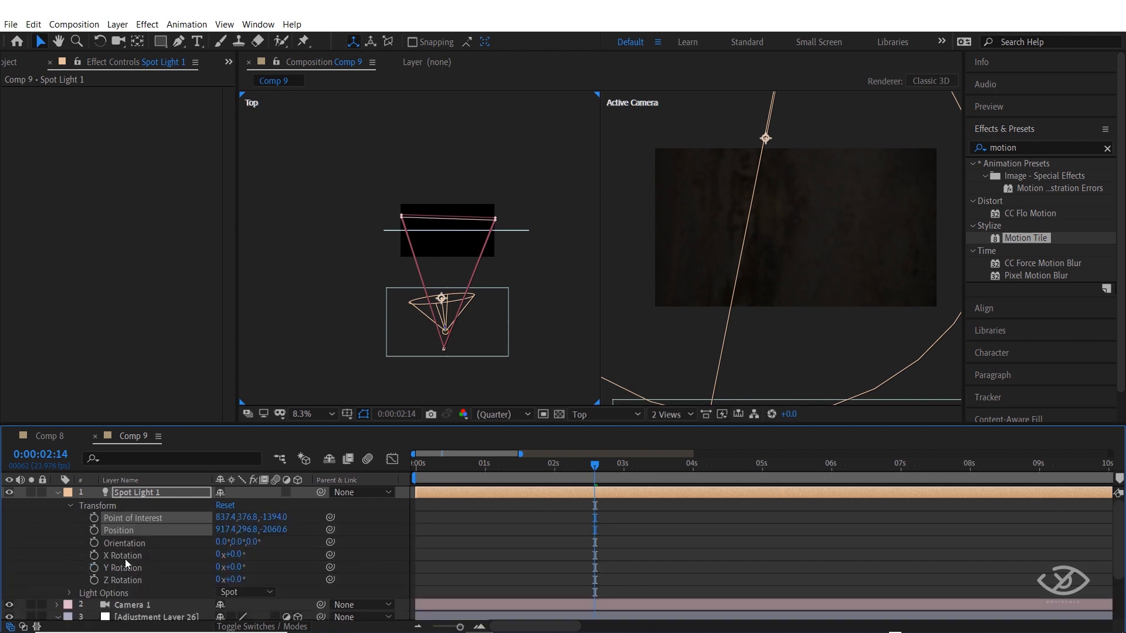
pyautogui.moveTo(233, 544); pyautogui.dragTo(360, 544)
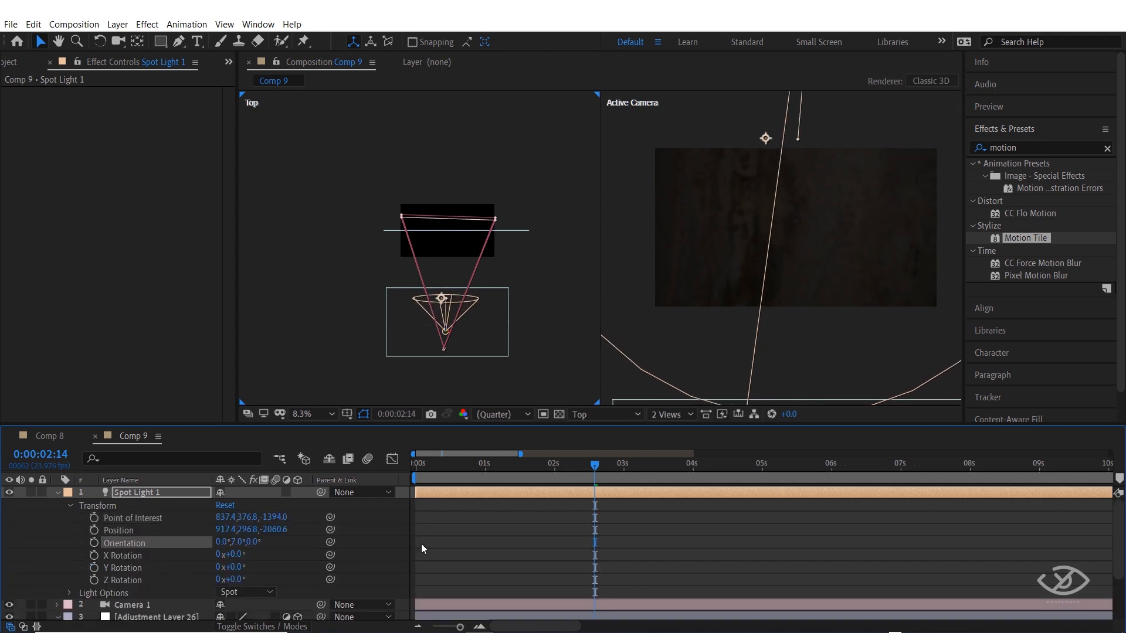
# Return the composition to a single view, collapse the spot light's properties and preview the transition with its new lighting.
pyautogui.click(675, 414)
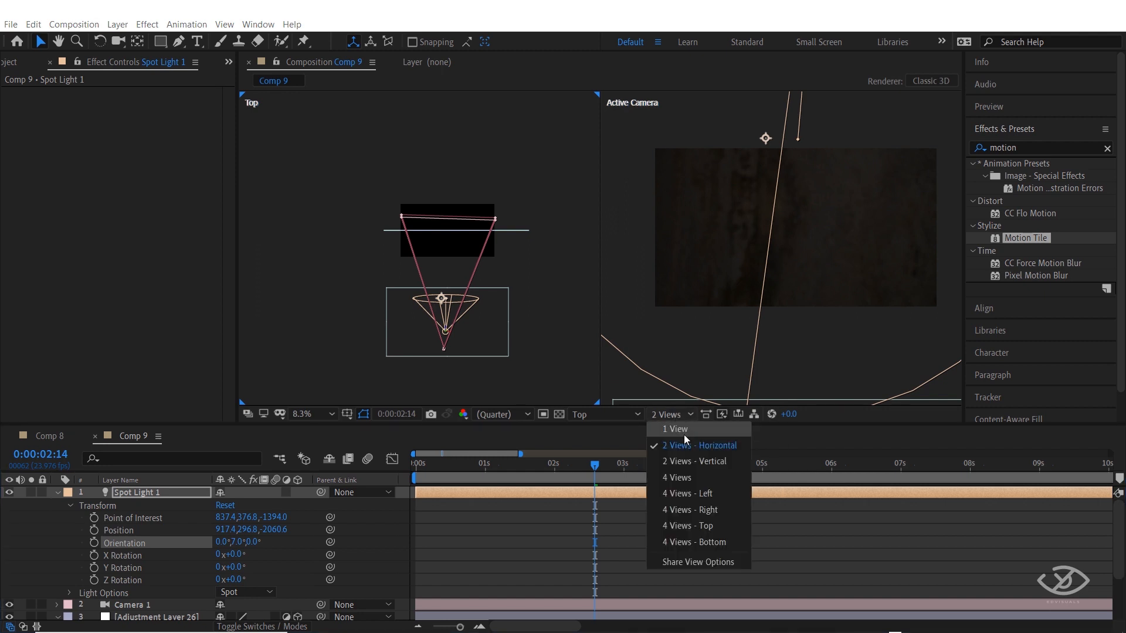
pyautogui.click(682, 431)
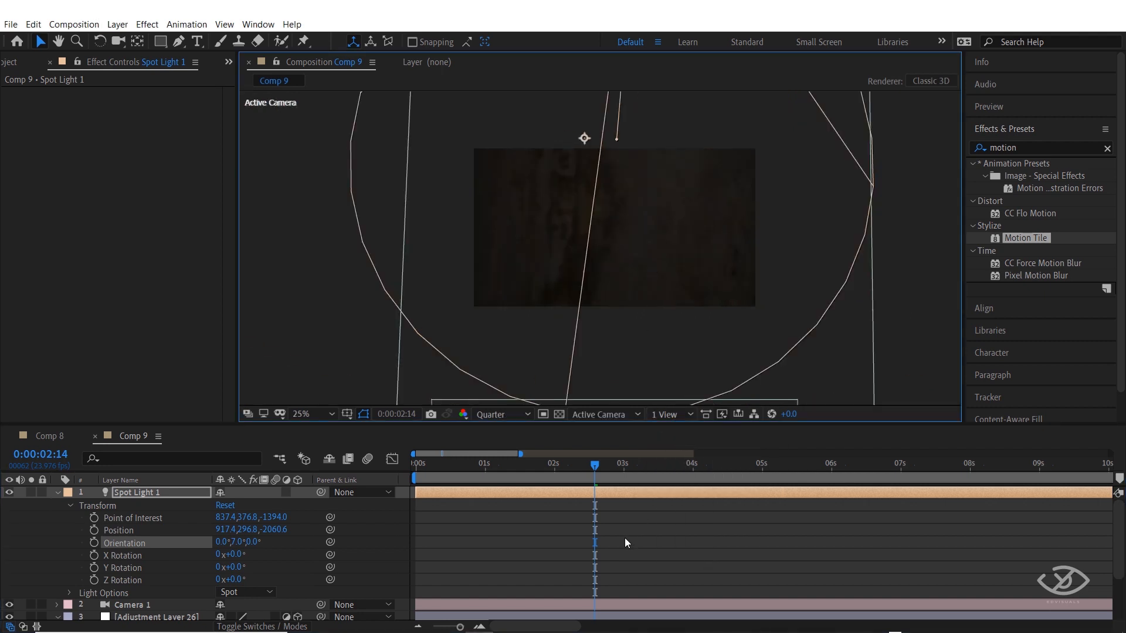
pyautogui.click(58, 493)
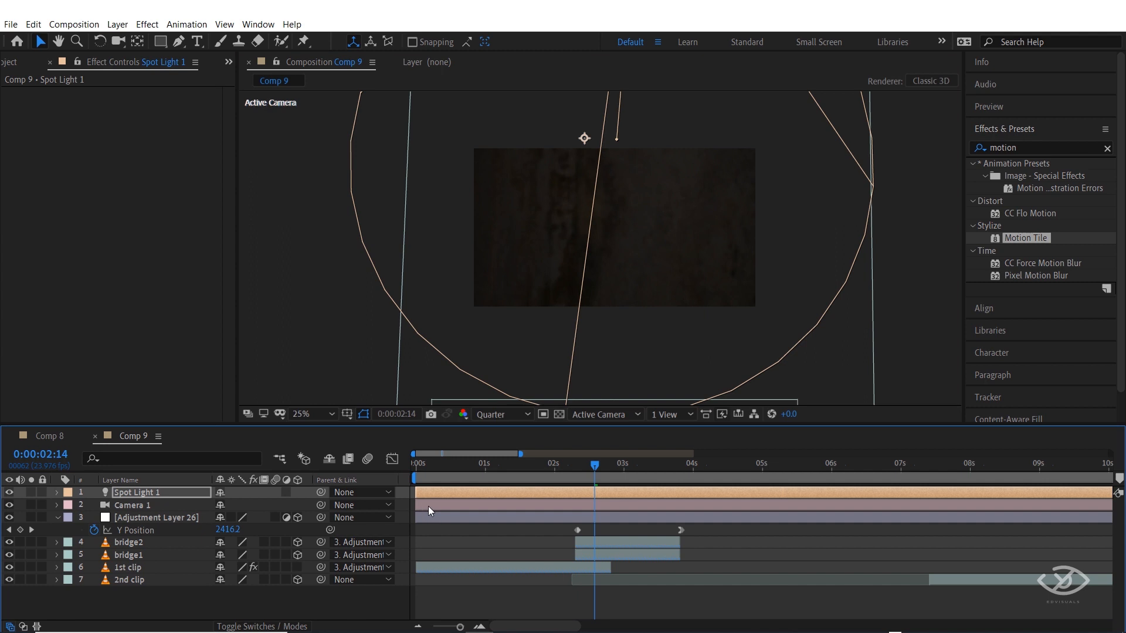
pyautogui.click(466, 466)
pyautogui.scroll(-3, 637, 552)
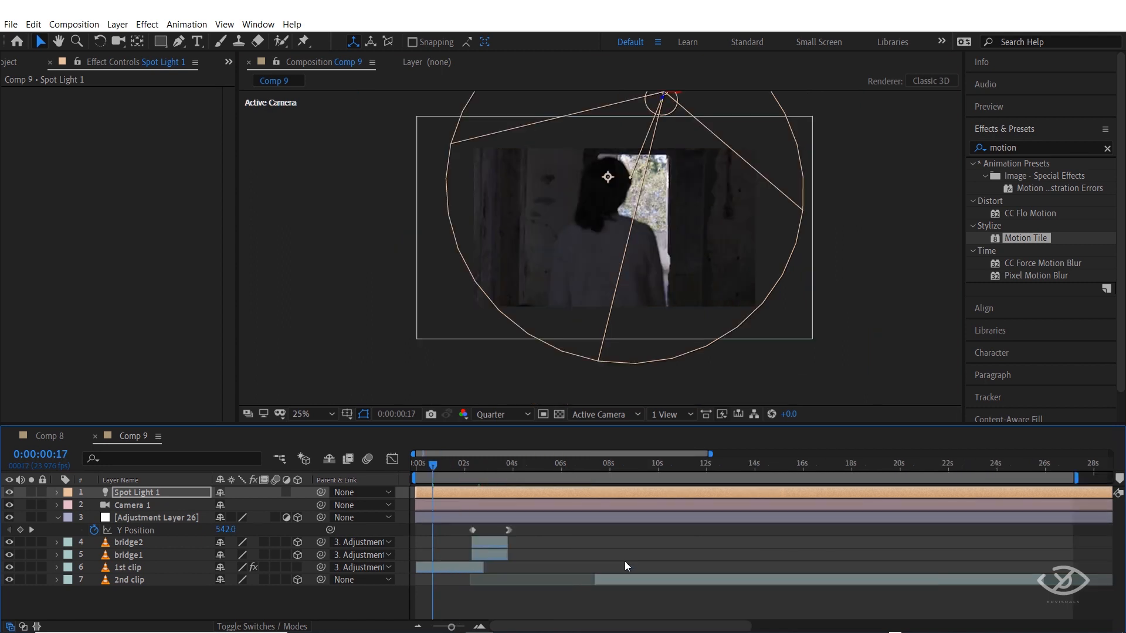
pyautogui.press('space')
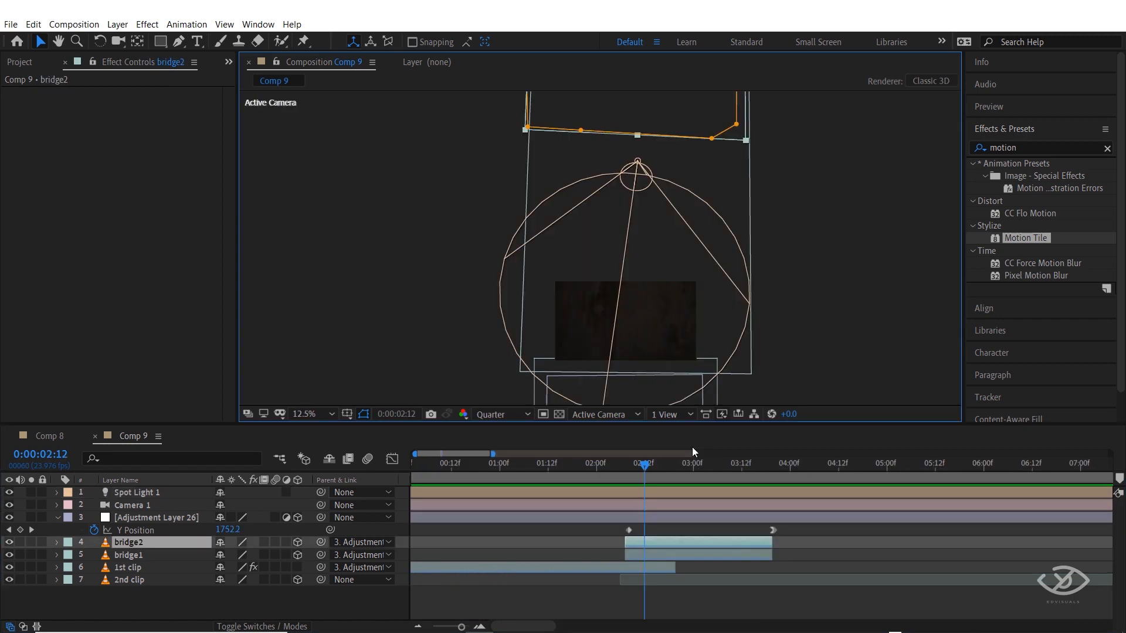
pyautogui.click(601, 465)
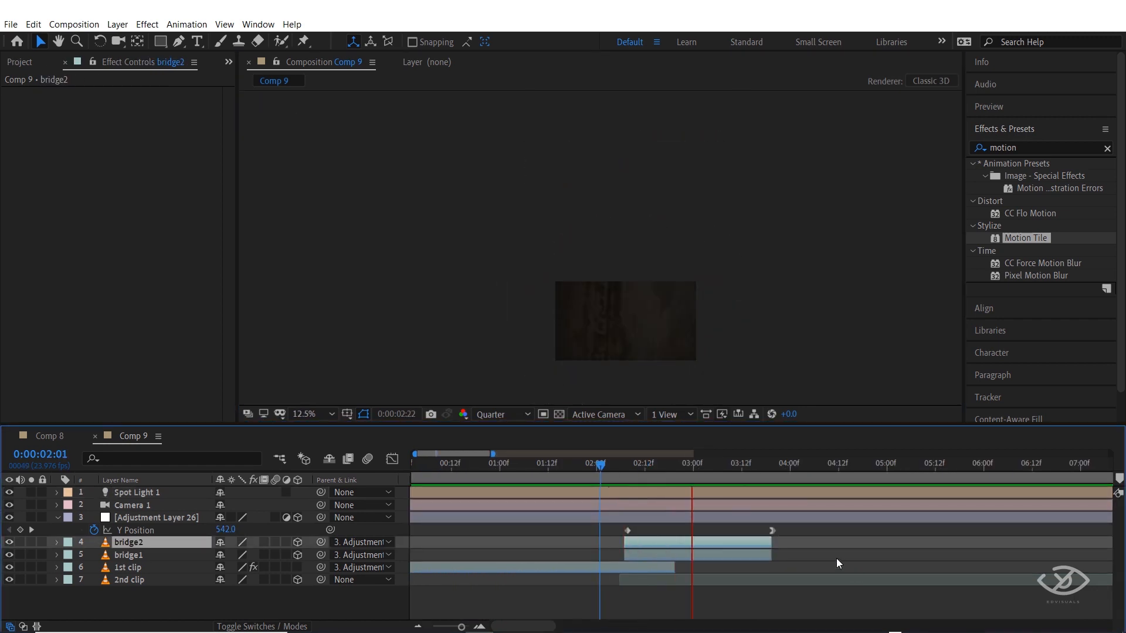
pyautogui.press('space')
# Move the adjustment layer's last Y Position keyframe to about 0:00:04:07, extend bridge1 and bridge2 to it, and preview.
pyautogui.moveTo(773, 530); pyautogui.dragTo(819, 543)
pyautogui.click(755, 543)
pyautogui.keyDown('ctrl'); pyautogui.click(777, 554); pyautogui.keyUp('ctrl')
pyautogui.click(571, 467)
pyautogui.press('space')
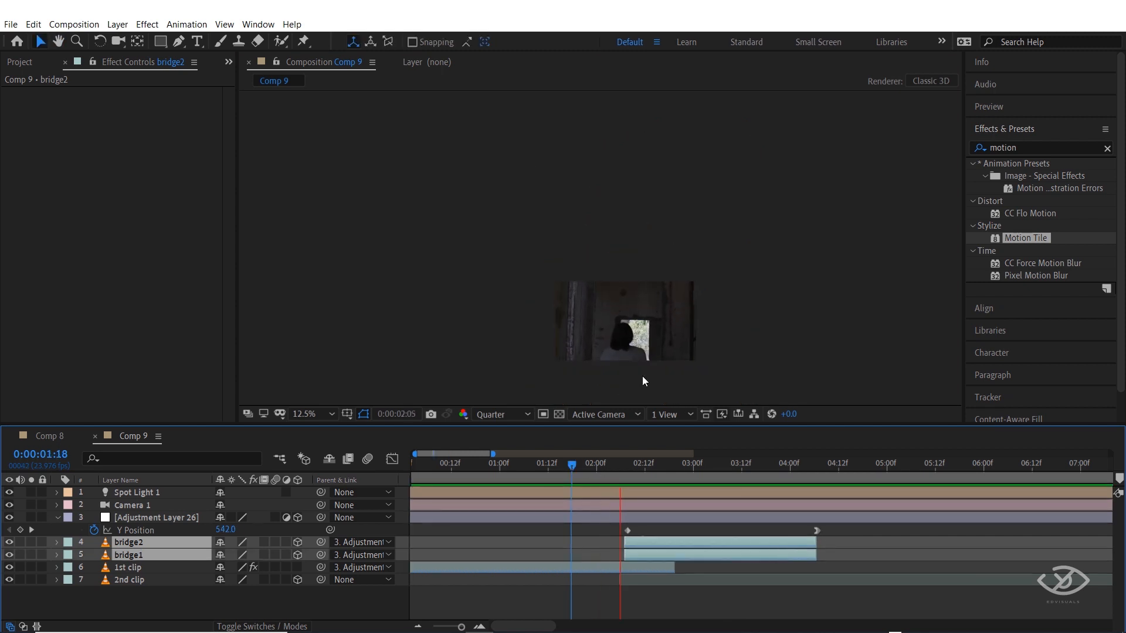
# Zoom in on the composition and preview the transition through to about 0:00:04:05.
pyautogui.press('space')
pyautogui.moveTo(642, 353); pyautogui.dragTo(641, 293)
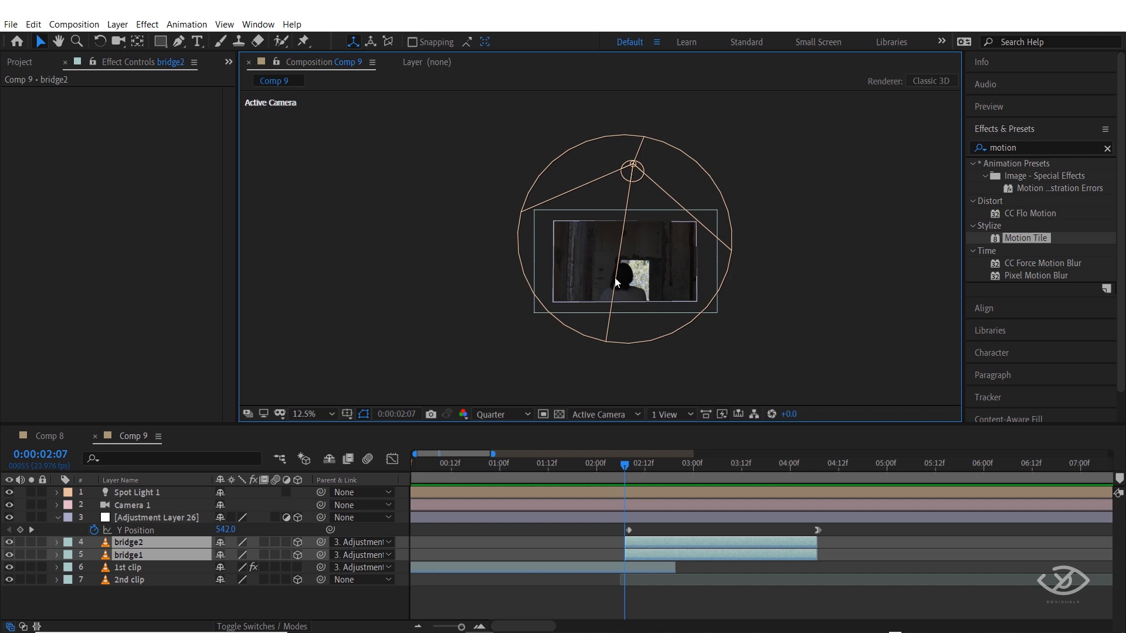
pyautogui.scroll(2, 617, 284)
pyautogui.press('space')
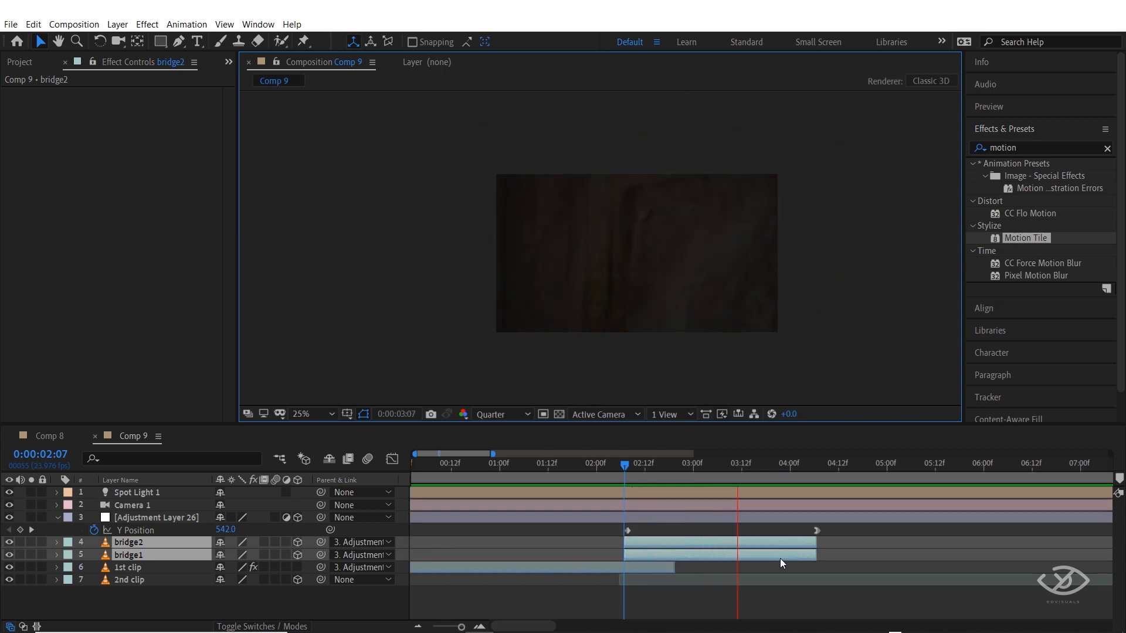
pyautogui.press('space')
# Show two horizontal views and, at 0:00:03:02, move bridge2 toward the camera in the Top view, clear of bridge1.
pyautogui.click(681, 418)
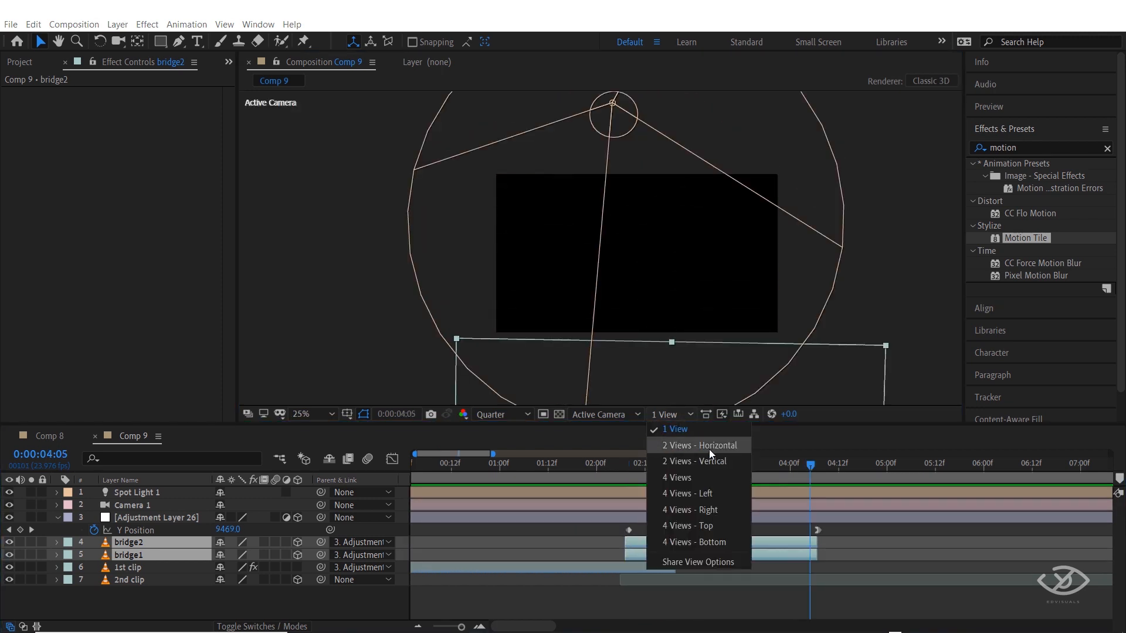
pyautogui.click(709, 450)
pyautogui.scroll(2, 503, 305)
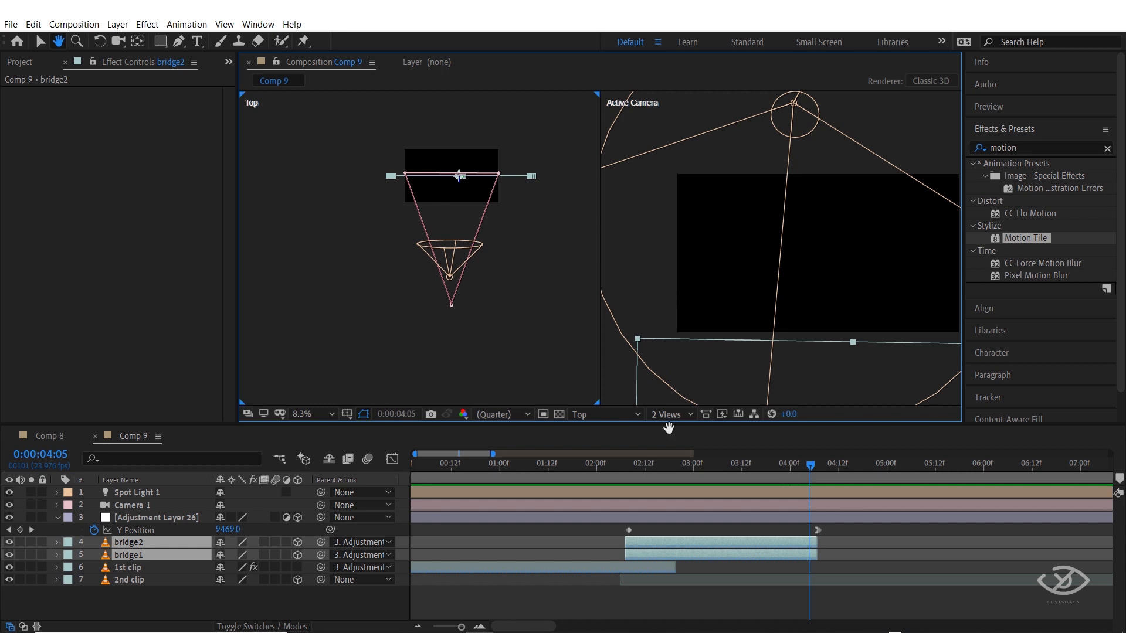
pyautogui.click(743, 578)
pyautogui.click(732, 554)
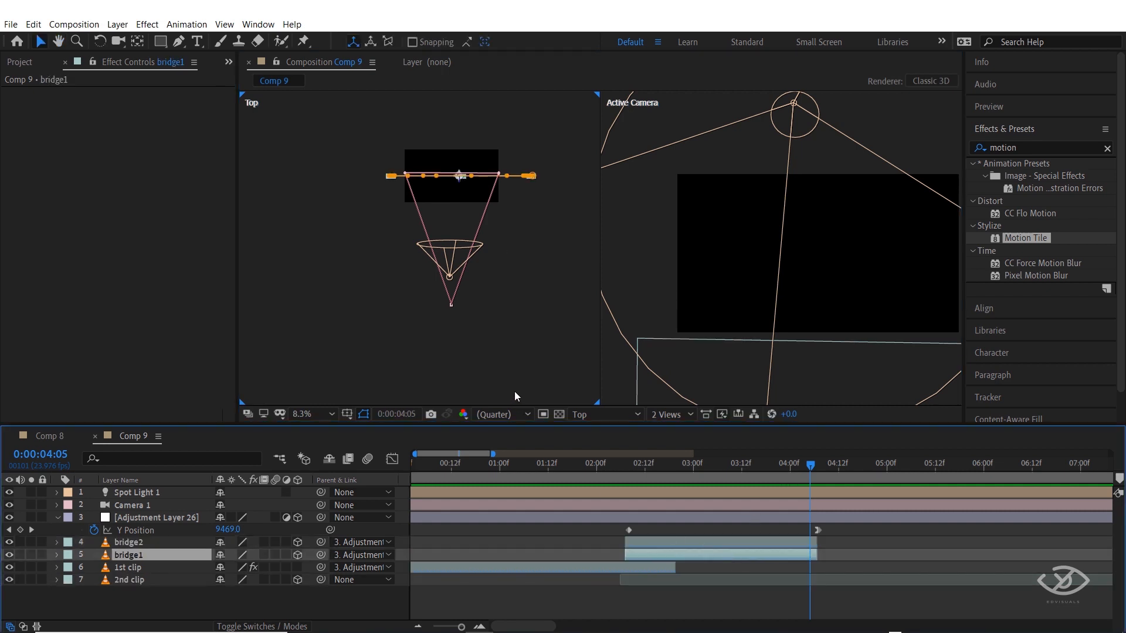
pyautogui.click(718, 543)
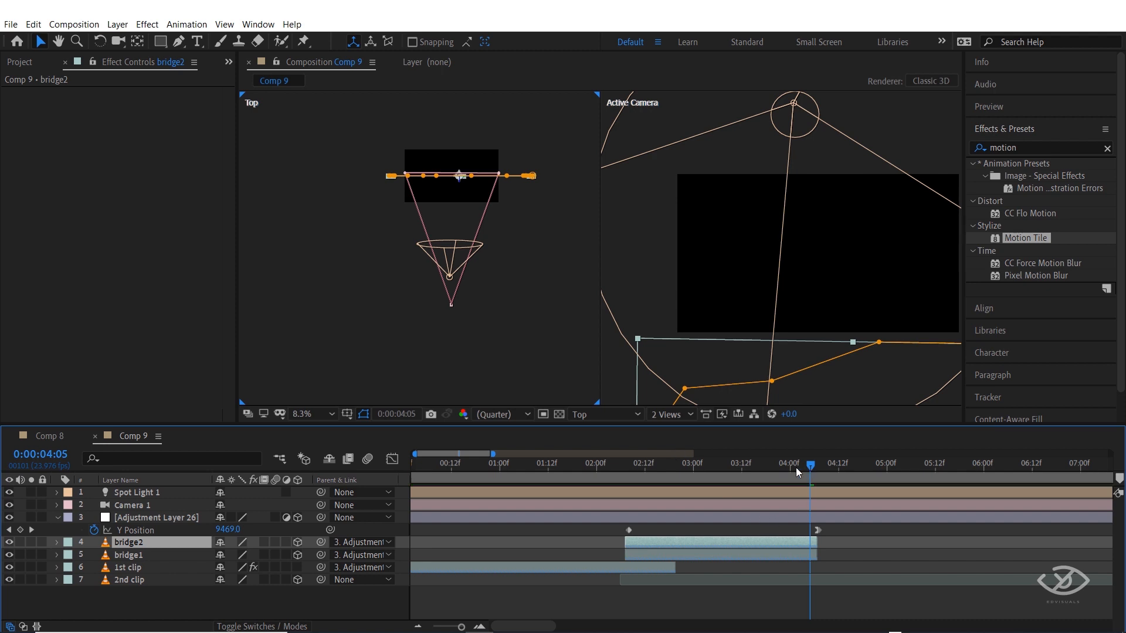
pyautogui.click(697, 467)
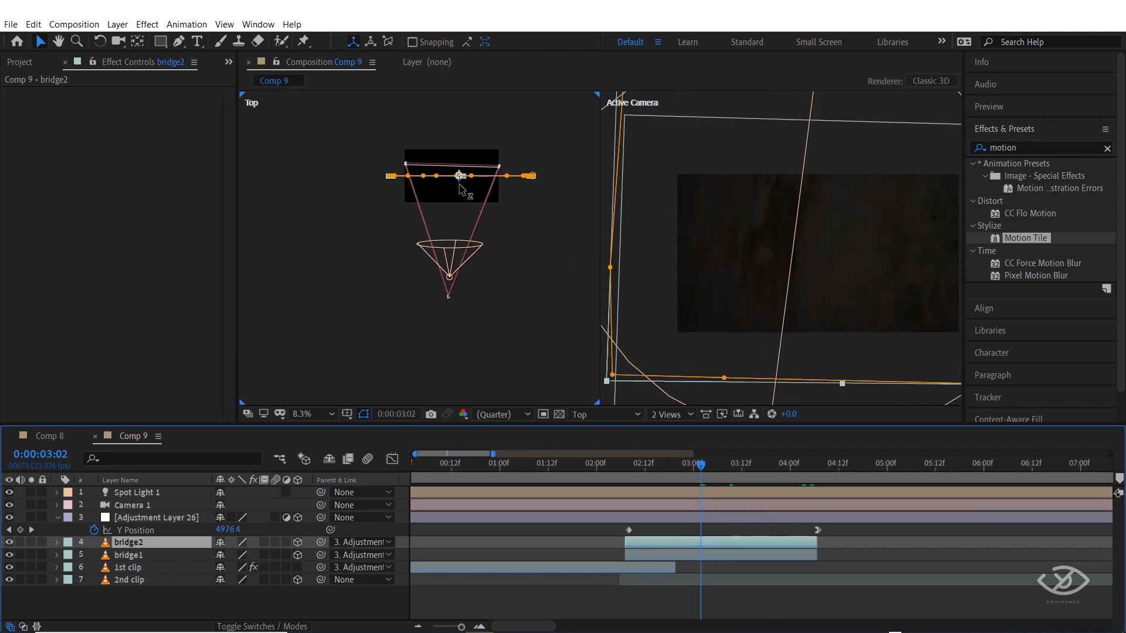
pyautogui.moveTo(459, 182); pyautogui.dragTo(457, 236)
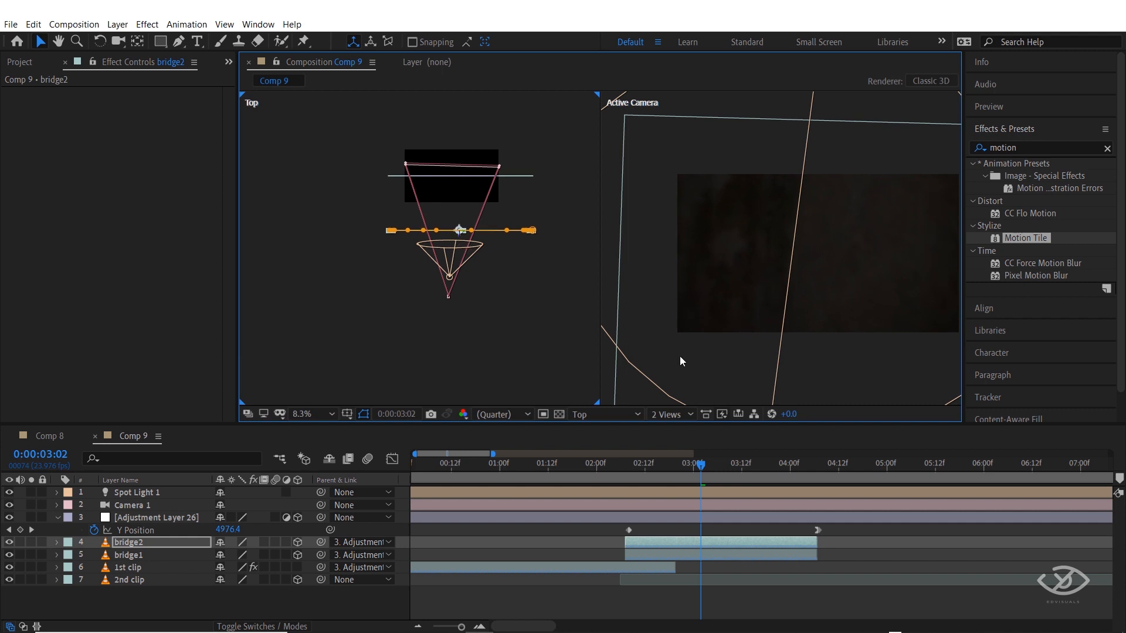
# Apply the Gaussian Blur effect to bridge1 and adjust its Blurriness.
pyautogui.click(747, 556)
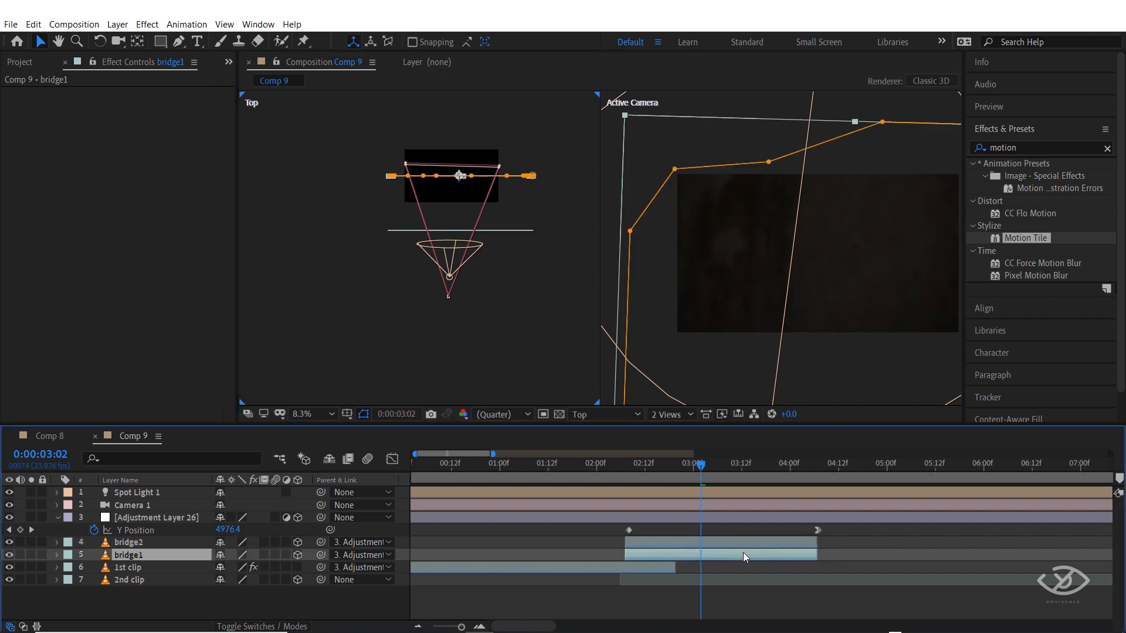
pyautogui.moveTo(701, 463); pyautogui.dragTo(675, 473)
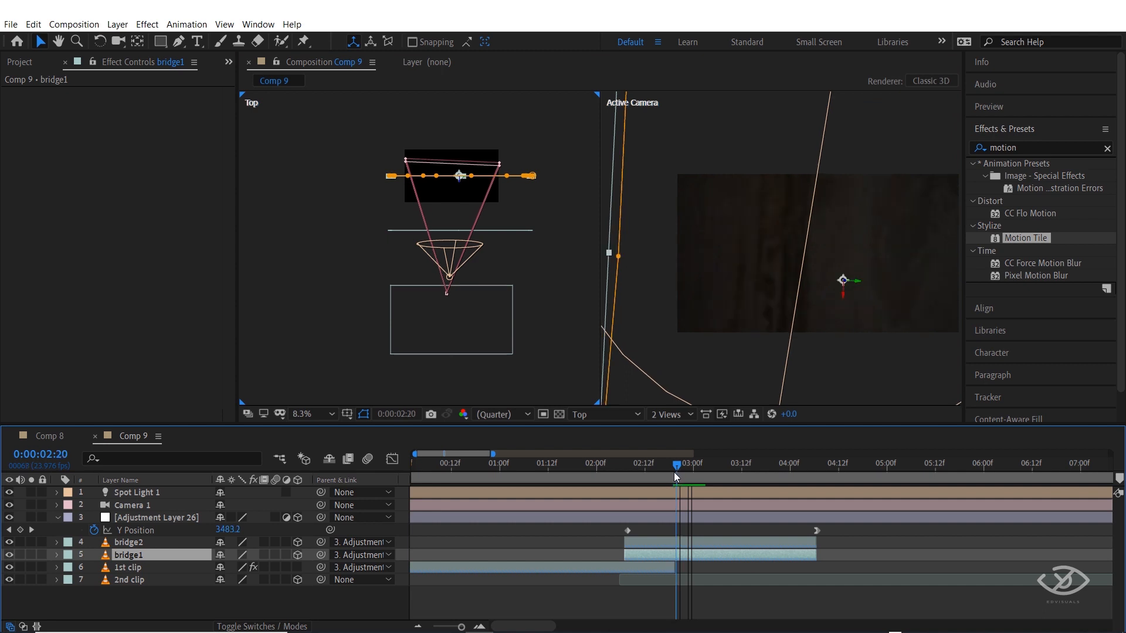
pyautogui.click(1107, 149)
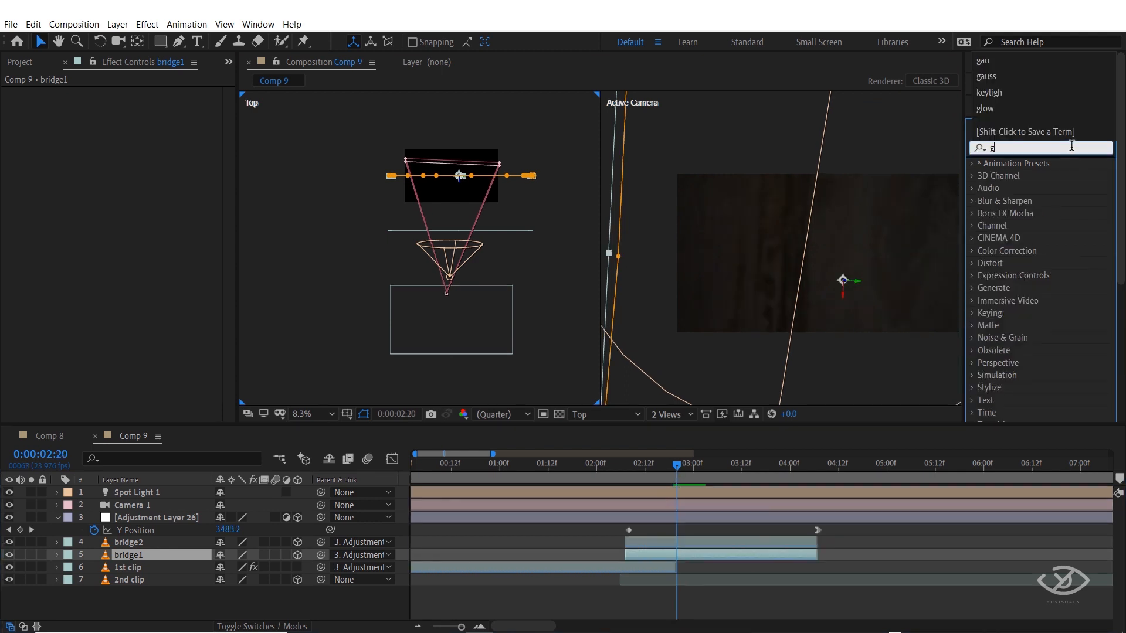
pyautogui.write('gaus')
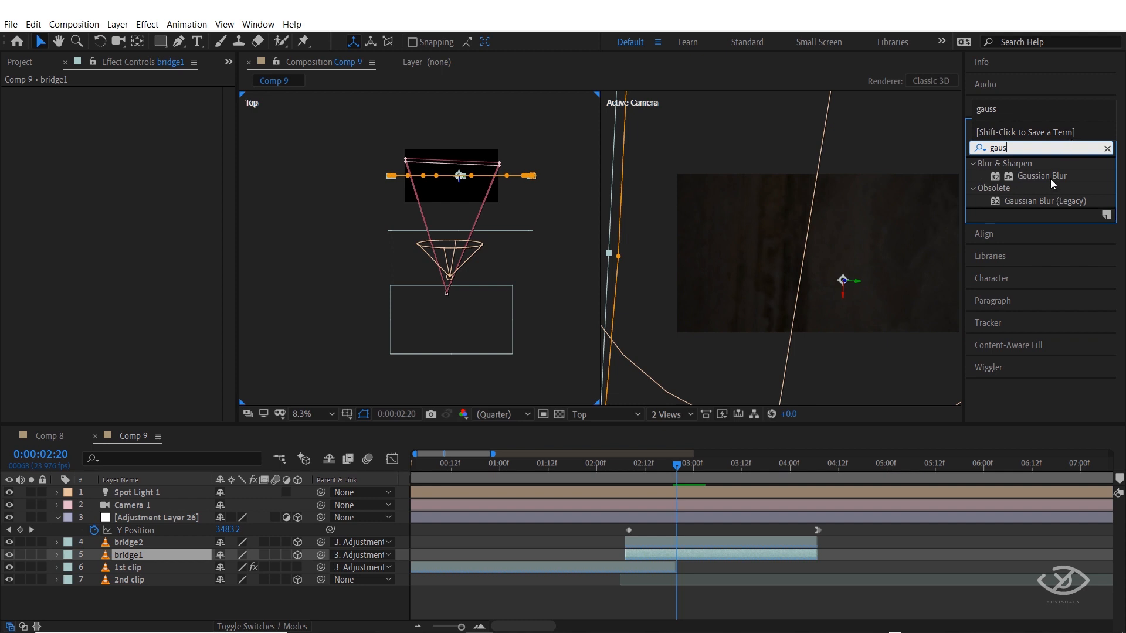
pyautogui.doubleClick(1050, 175)
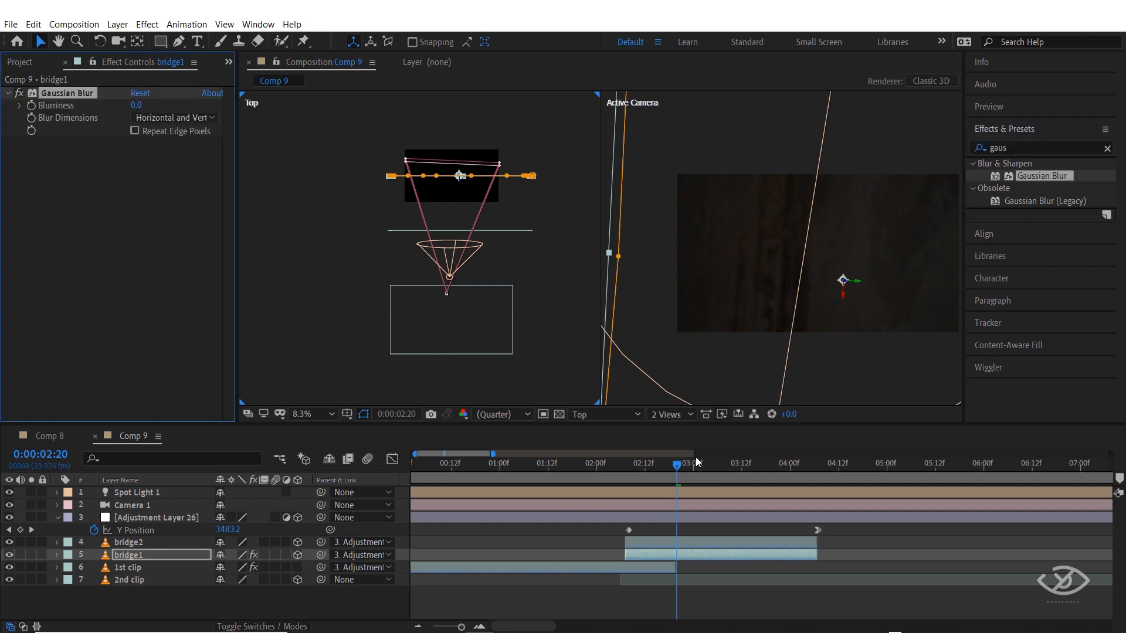
pyautogui.moveTo(134, 106); pyautogui.dragTo(292, 111)
pyautogui.click(141, 106)
# Copy bridge1's Gaussian Blur onto bridge2 and scrub through the bridge section.
pyautogui.click(33, 24)
pyautogui.click(59, 100)
pyautogui.click(132, 542)
pyautogui.click(34, 24)
pyautogui.click(74, 157)
pyautogui.moveTo(645, 467); pyautogui.dragTo(713, 499)
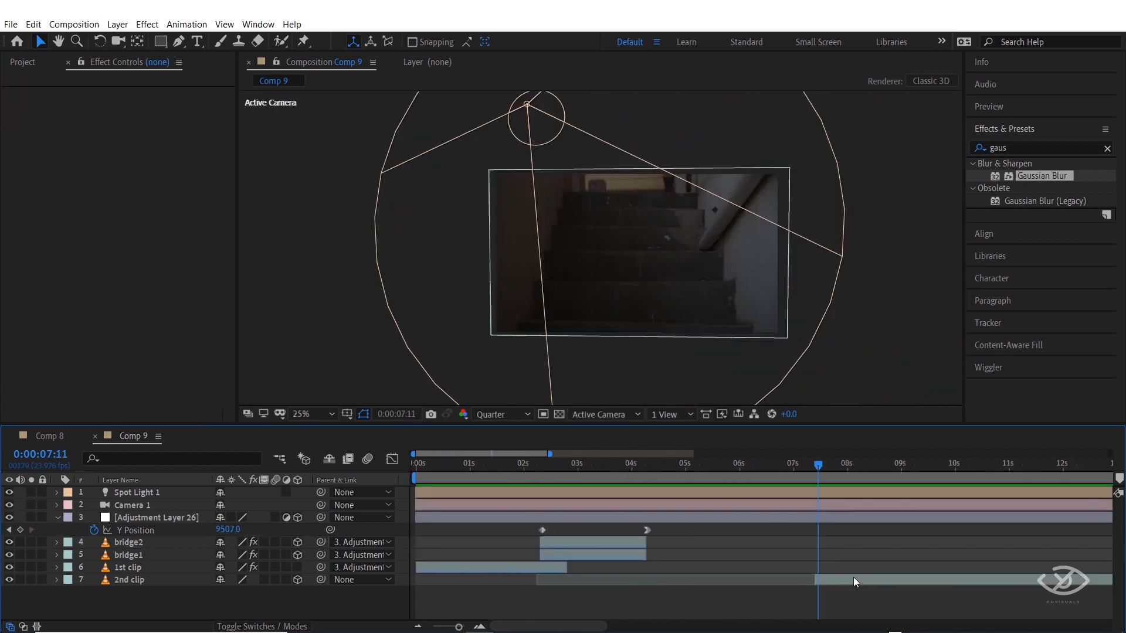
# Move the 2nd clip earlier in time so that it starts at about 0:00:03:18, overlapping the end of the bridges.
pyautogui.moveTo(860, 581); pyautogui.dragTo(583, 580)
pyautogui.scroll(1, 583, 580)
pyautogui.moveTo(530, 467); pyautogui.dragTo(658, 501)
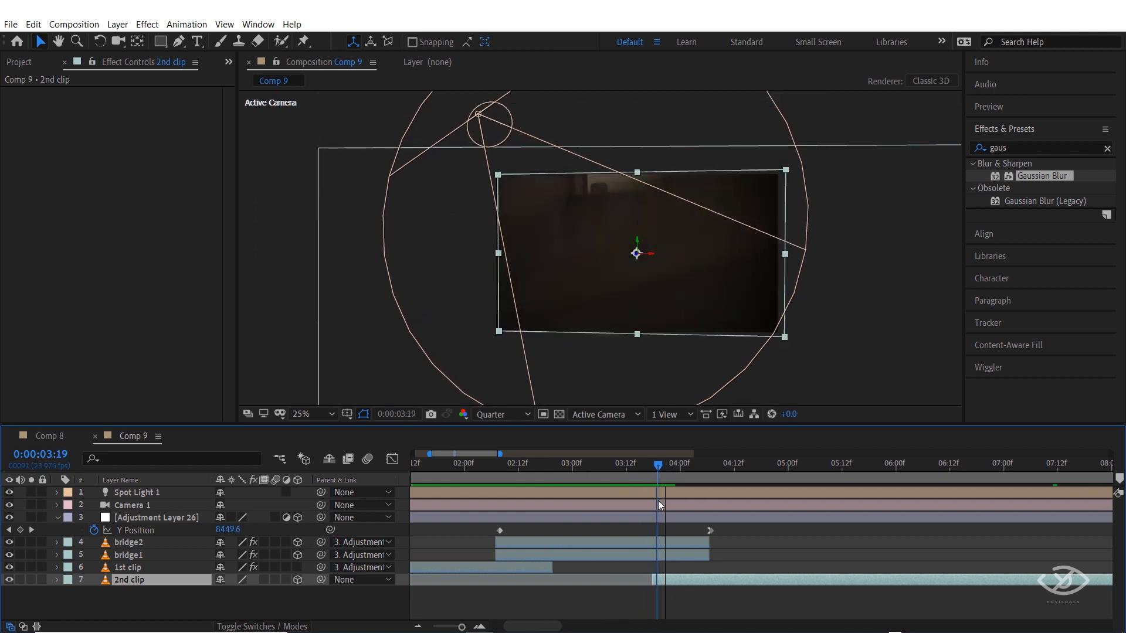
# Enable time remapping on the 2nd clip.
pyautogui.press(';')
pyautogui.rightClick(516, 578)
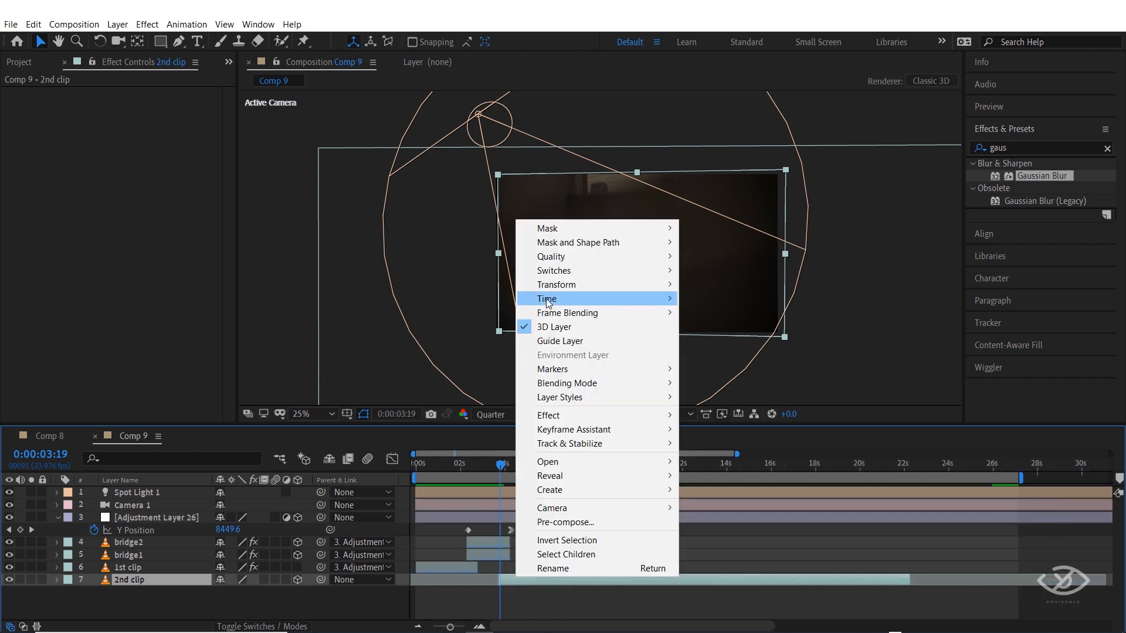
pyautogui.moveTo(551, 299)
pyautogui.click(724, 299)
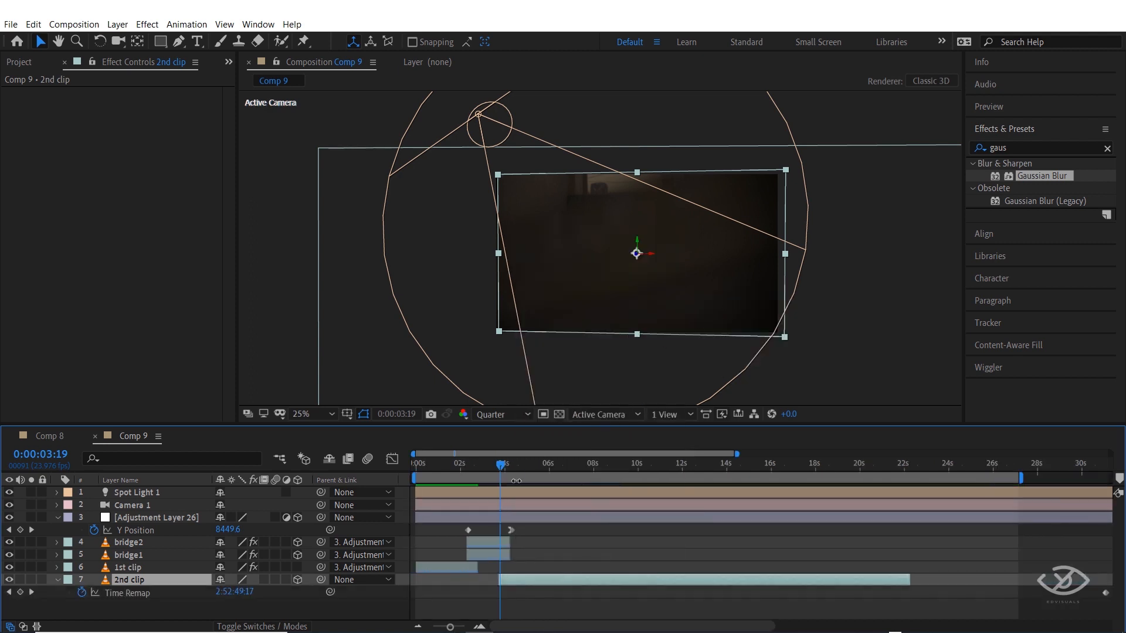
# Reveal the 2nd clip's Scale, set it to 127% and preview the clip.
pyautogui.moveTo(502, 466); pyautogui.dragTo(563, 480)
pyautogui.hotkey('shift', 's')
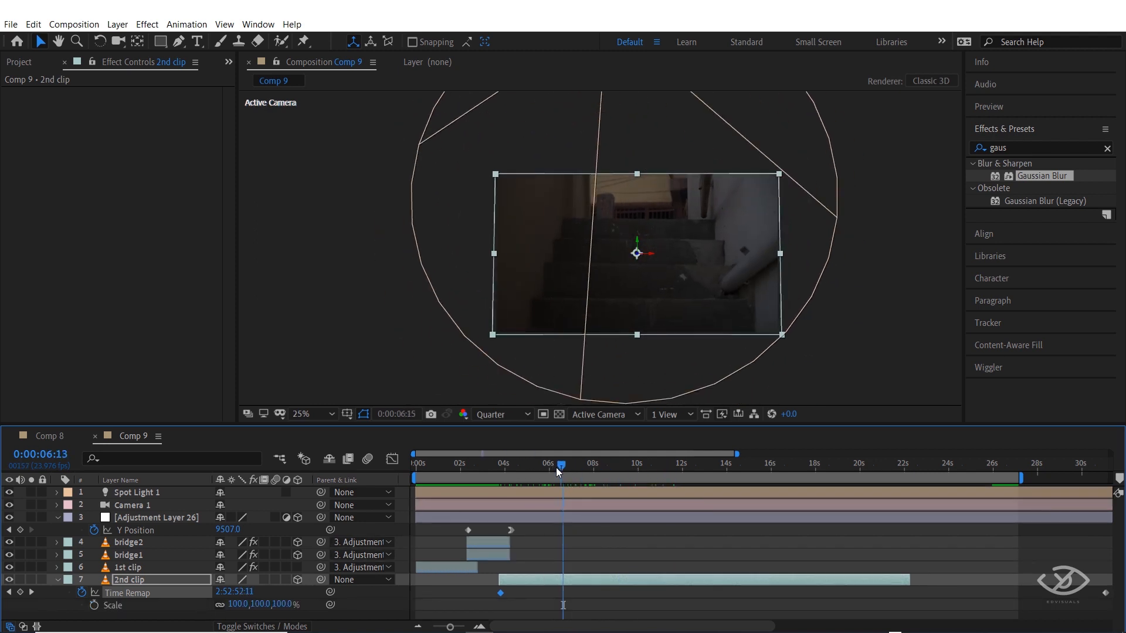
pyautogui.moveTo(562, 468); pyautogui.dragTo(546, 468)
pyautogui.moveTo(295, 609); pyautogui.dragTo(301, 604)
pyautogui.press('space')
pyautogui.moveTo(628, 535); pyautogui.dragTo(625, 534)
pyautogui.press('=')
# Preview the start of the 2nd clip and add a Time Remap keyframe at about 0:00:04:10.
pyautogui.moveTo(543, 468)
pyautogui.mouseDown()
pyautogui.moveTo(630, 473)
pyautogui.moveTo(601, 458)
pyautogui.moveTo(536, 484)
pyautogui.mouseUp()
pyautogui.press('space')
pyautogui.press('-')
pyautogui.press('-')
pyautogui.press('=')
pyautogui.click(20, 593)
# Place the 2nd clip's next Time Remap keyframe at about 0:00:05:11 and shape a smooth speed ramp leading into it.
pyautogui.press('space')
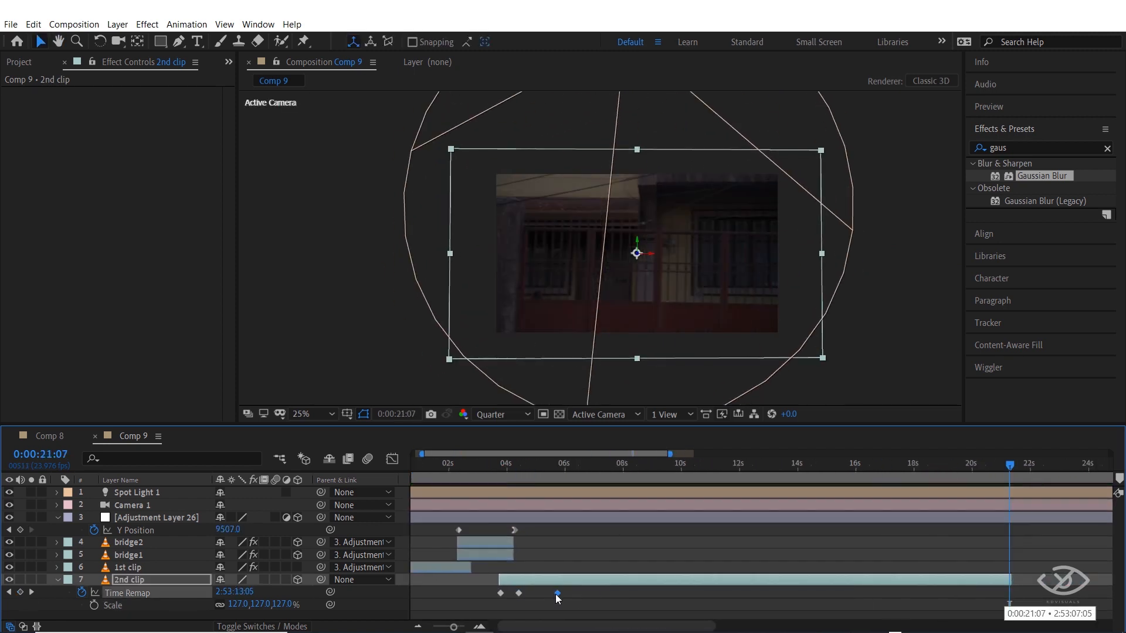
pyautogui.moveTo(559, 496); pyautogui.dragTo(611, 590)
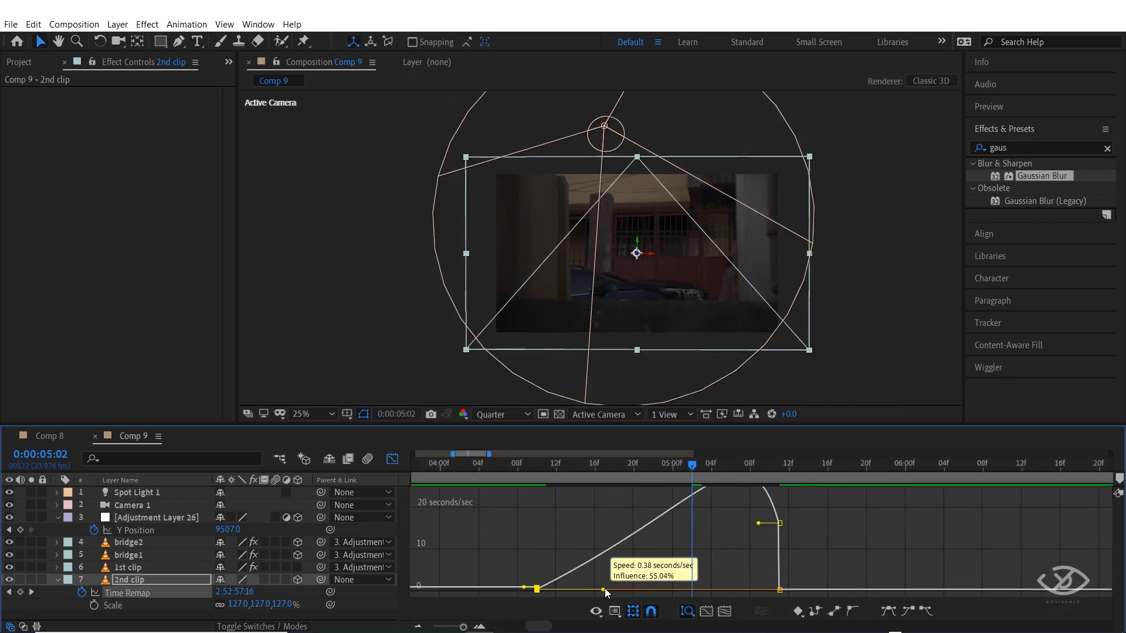
pyautogui.moveTo(759, 538); pyautogui.dragTo(769, 590)
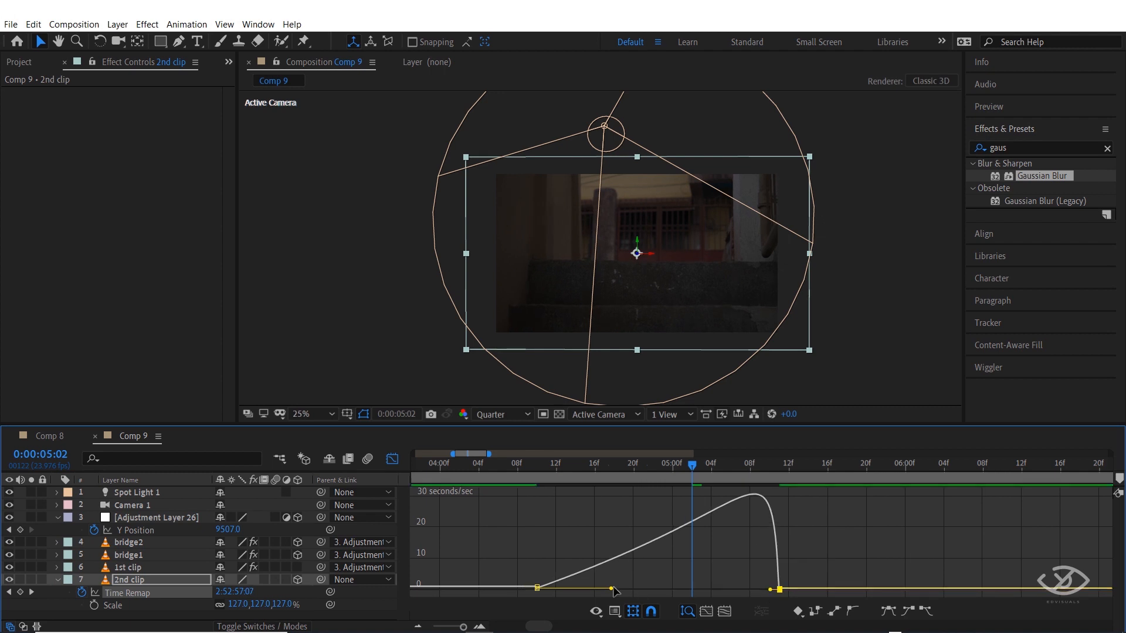
pyautogui.moveTo(611, 589); pyautogui.dragTo(632, 588)
pyautogui.click(478, 464)
pyautogui.press('space')
pyautogui.press('space')
pyautogui.moveTo(770, 589); pyautogui.dragTo(737, 590)
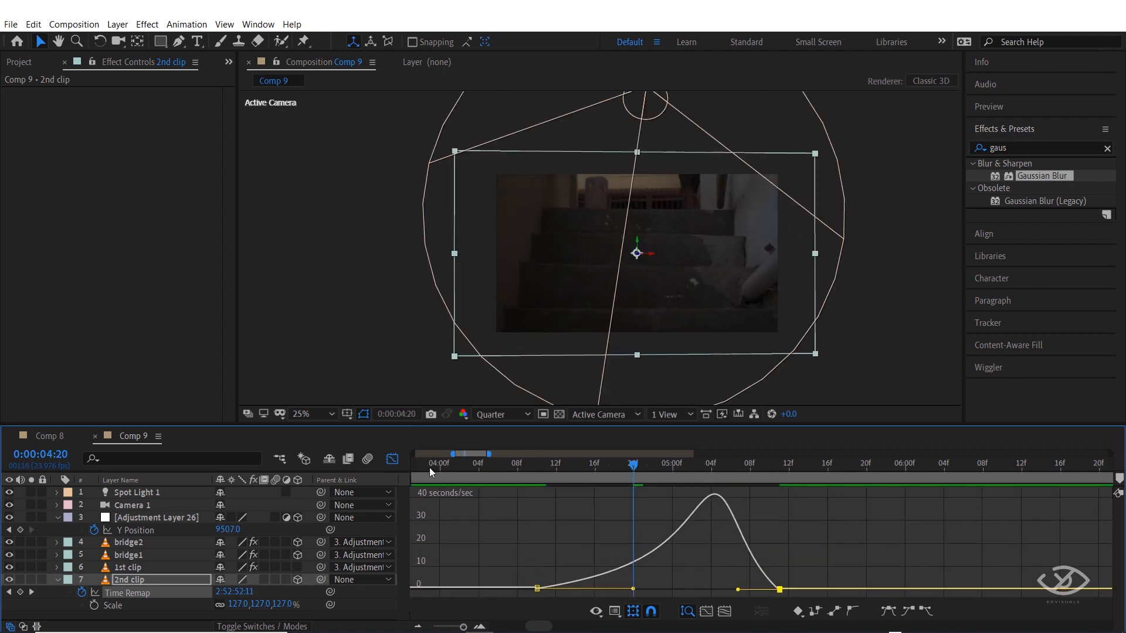
# Preview the 2nd clip's speed ramp, including the lead-in from about 0:00:01:17.
pyautogui.click(429, 467)
pyautogui.press('space')
pyautogui.press('space')
pyautogui.press('-')
pyautogui.press('-')
pyautogui.click(494, 465)
pyautogui.press('space')
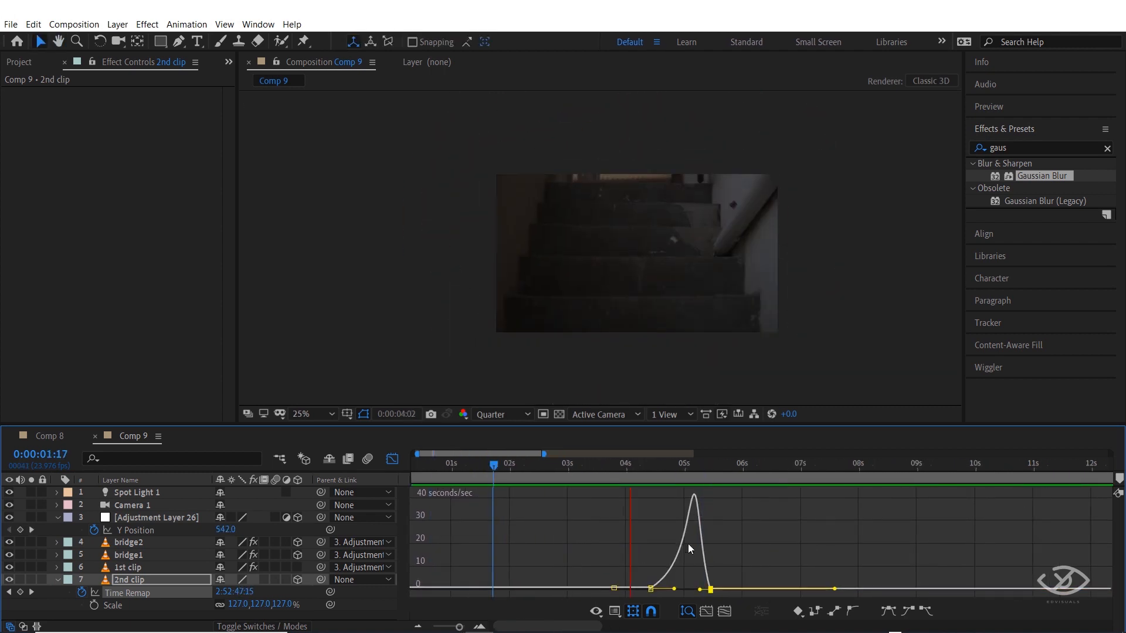
pyautogui.press('space')
# Close the speed graph and shorten the 2nd clip so its end and last Time Remap keyframe fall at 0:00:05:06.
pyautogui.moveTo(526, 463); pyautogui.dragTo(726, 464)
pyautogui.scroll(2, 682, 578)
pyautogui.hotkey('shift', 'F3')
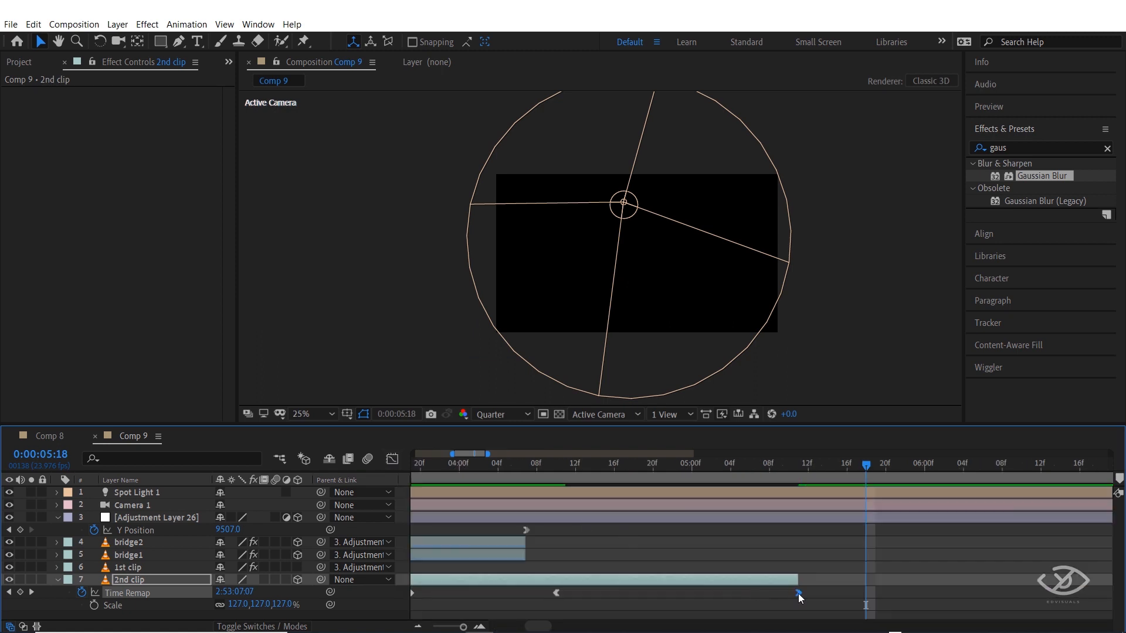
pyautogui.moveTo(799, 581); pyautogui.dragTo(750, 580)
# Preview the shortened speed ramp and replay the composition from near the beginning.
pyautogui.press('space')
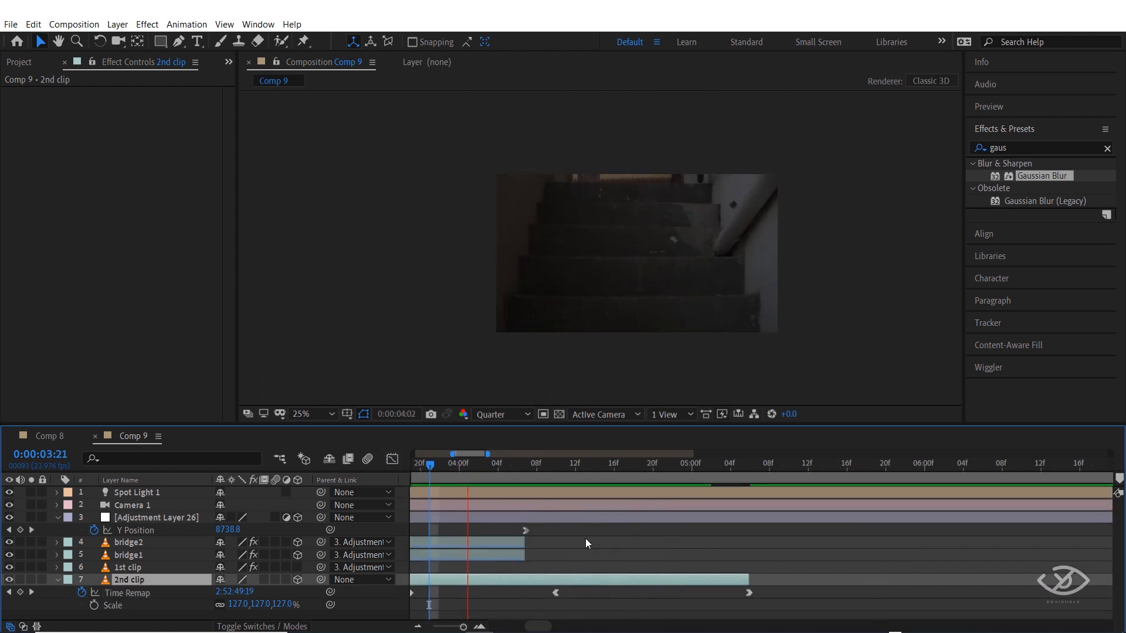
pyautogui.click(458, 465)
pyautogui.press('space')
pyautogui.press('space')
pyautogui.scroll(-5, 616, 526)
pyautogui.click(417, 466)
pyautogui.press('space')
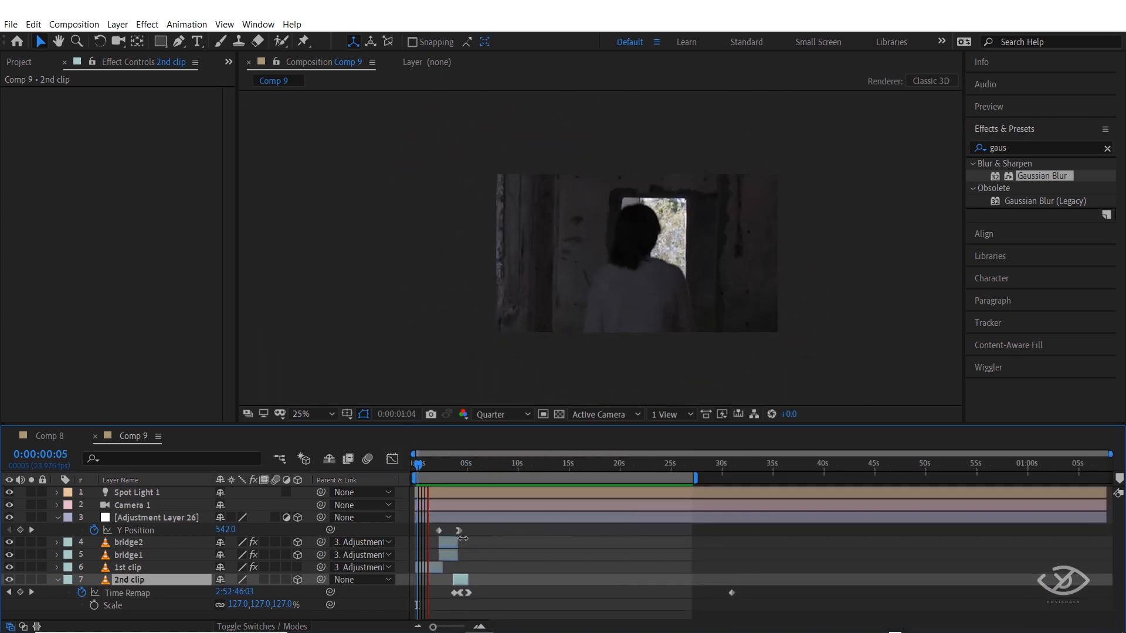
# Add a Scale keyframe of 130% to the 2nd clip at about 0:00:04:10.
pyautogui.scroll(8, 635, 554)
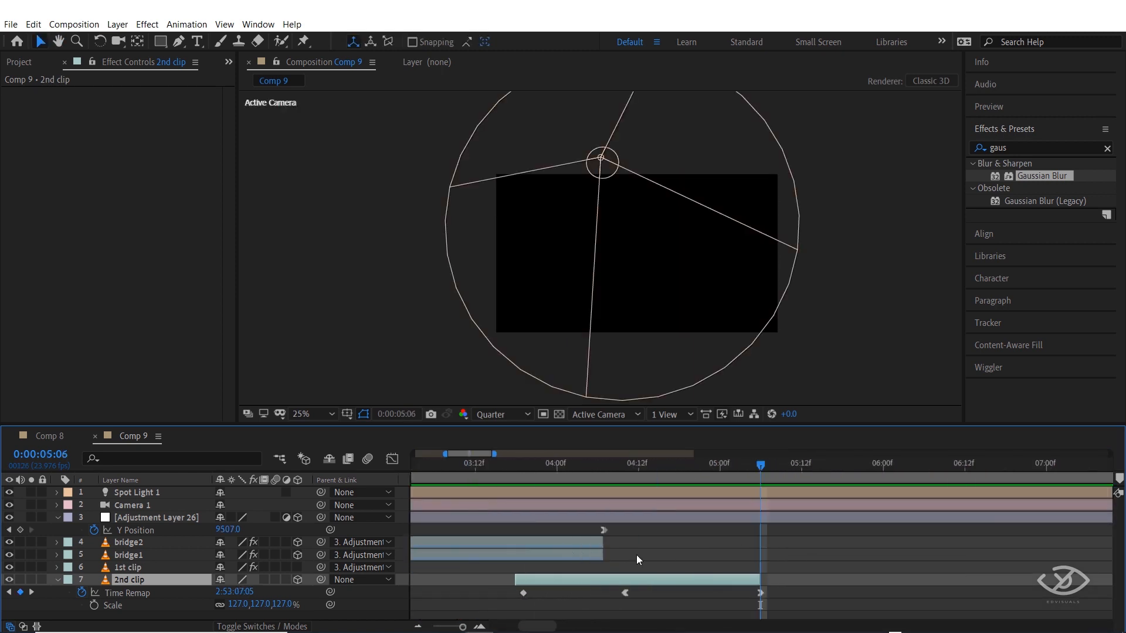
pyautogui.click(653, 466)
pyautogui.hotkey('alt', 'shift', 's')
pyautogui.click(283, 604)
pyautogui.write('130')
pyautogui.press('Return')
# Set the 2nd clip's Scale to 100% at 0:00:03:19 and ease into its 130% keyframe.
pyautogui.click(551, 465)
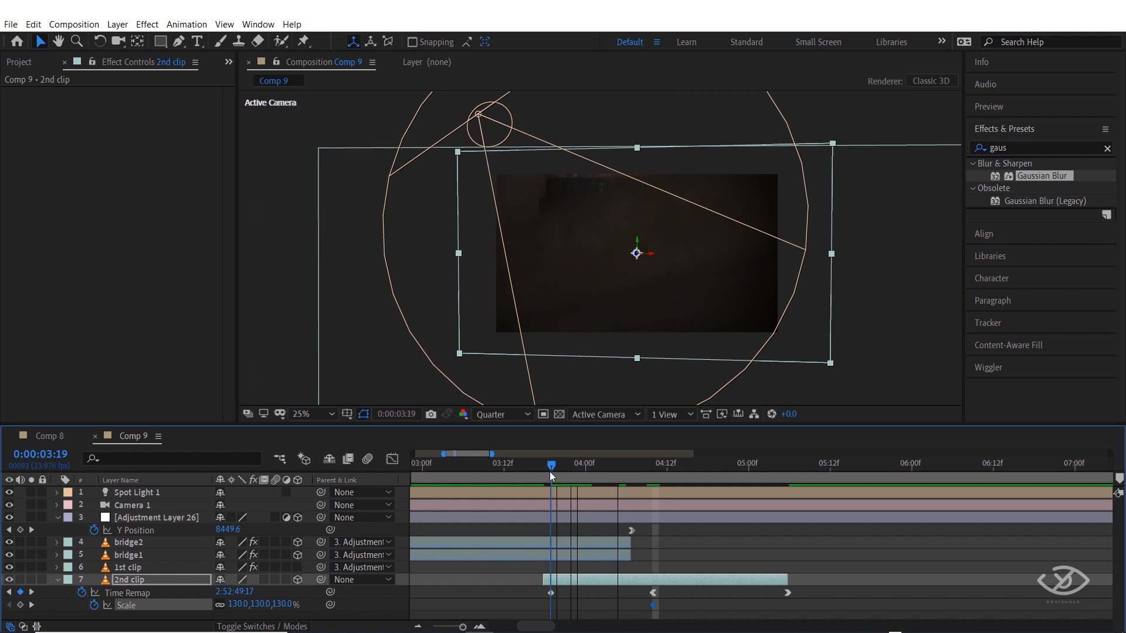
pyautogui.click(284, 605)
pyautogui.write('100')
pyautogui.press('Return')
pyautogui.rightClick(653, 604)
pyautogui.moveTo(716, 594)
pyautogui.click(853, 523)
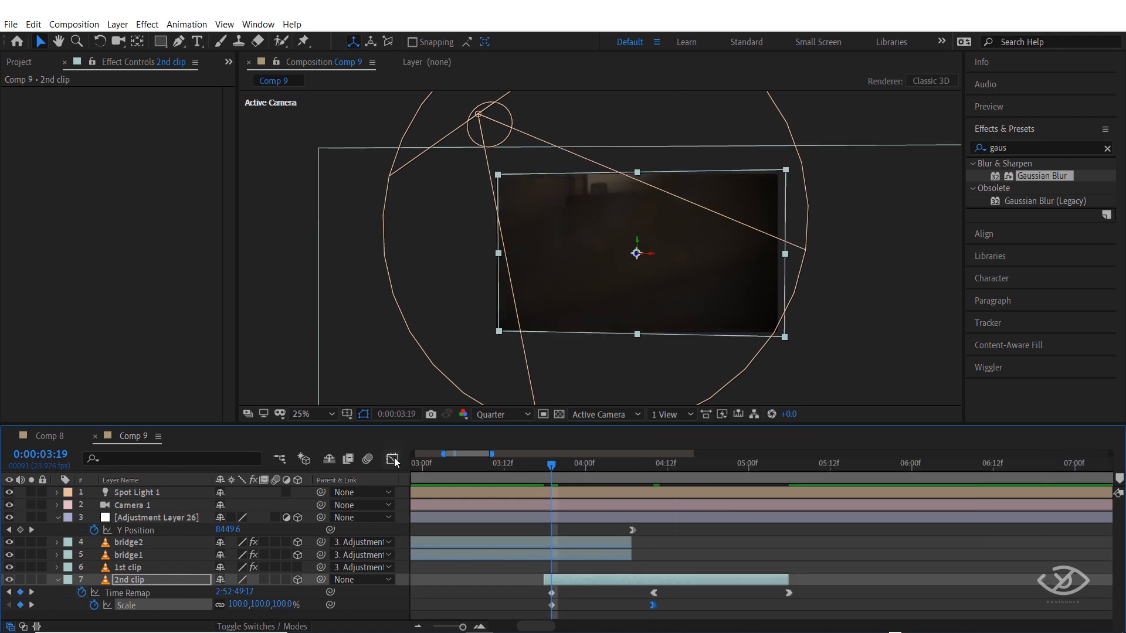
pyautogui.click(394, 460)
# Preview the 2nd clip's scale animation, then replay the whole sequence from the start.
pyautogui.press('space')
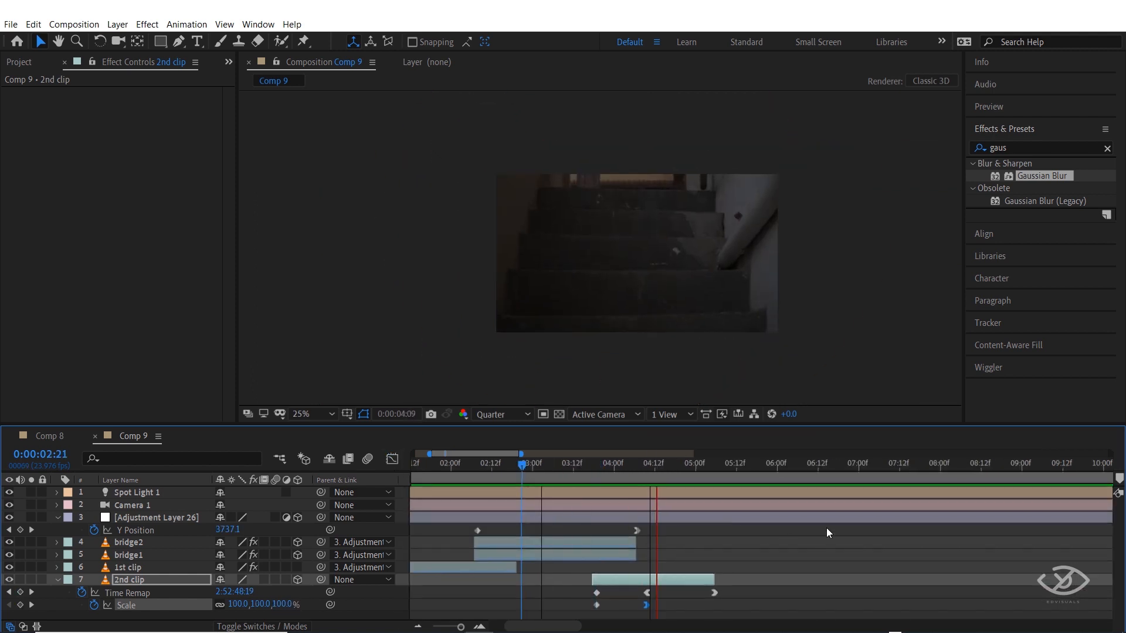
pyautogui.press('space')
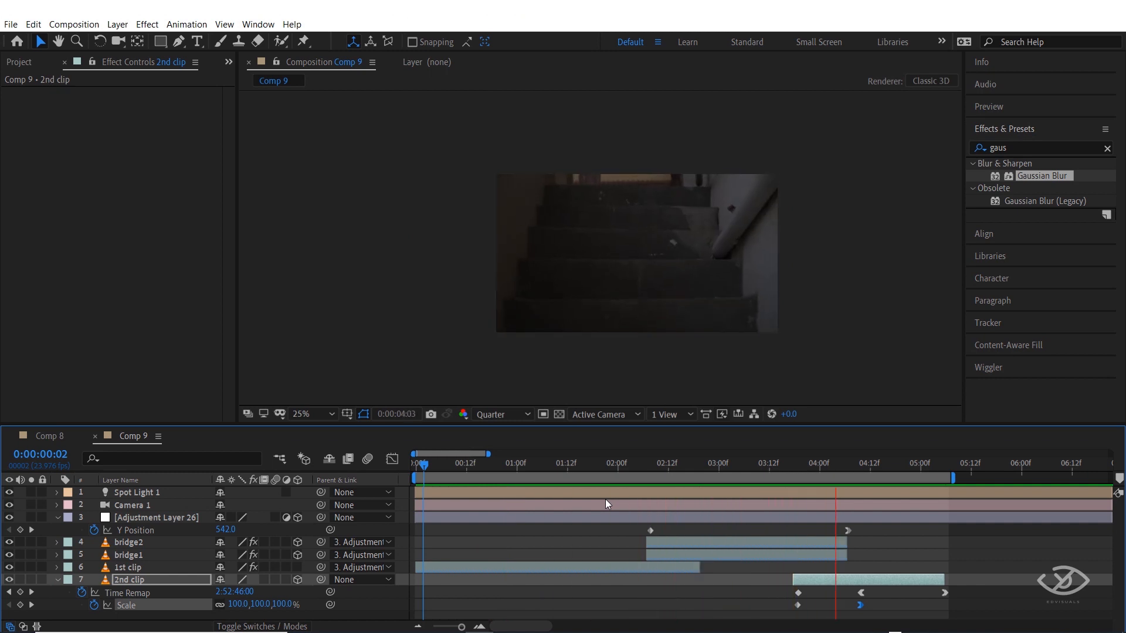
pyautogui.press('space')
pyautogui.press('space')
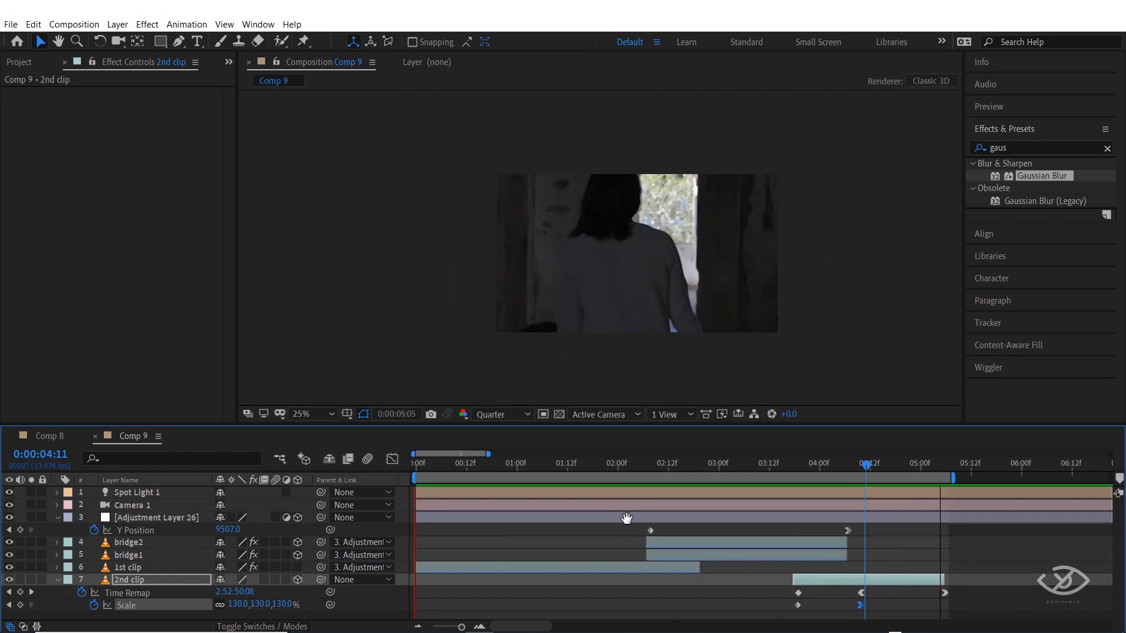
pyautogui.press('space')
# Add Position keyframes to the 1st clip at 0:00:01:12 and 0:00:02:07, keeping 960.0,540.0 at both.
pyautogui.click(596, 564)
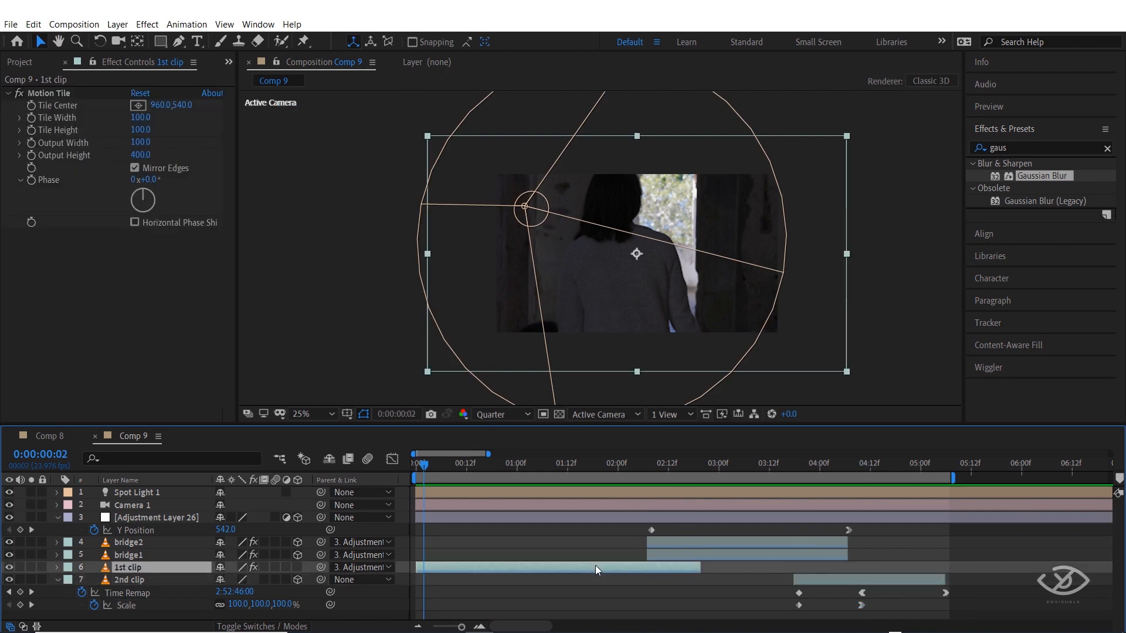
pyautogui.press('u')
pyautogui.moveTo(564, 470)
pyautogui.mouseDown()
pyautogui.moveTo(619, 474)
pyautogui.moveTo(567, 469)
pyautogui.mouseUp()
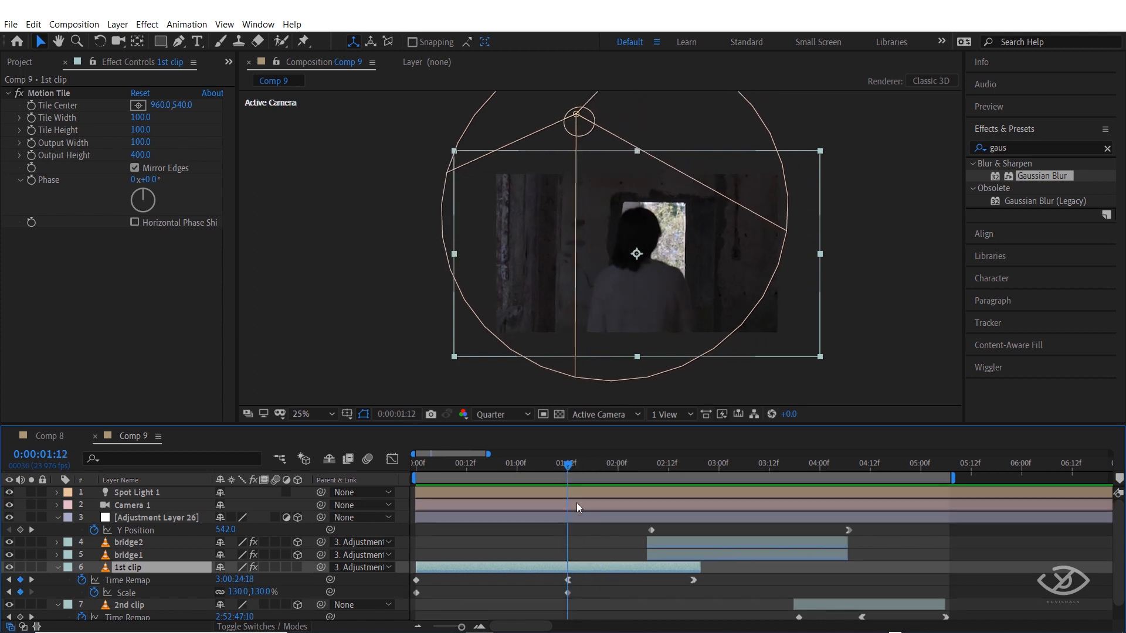
pyautogui.hotkey('shift', 'p')
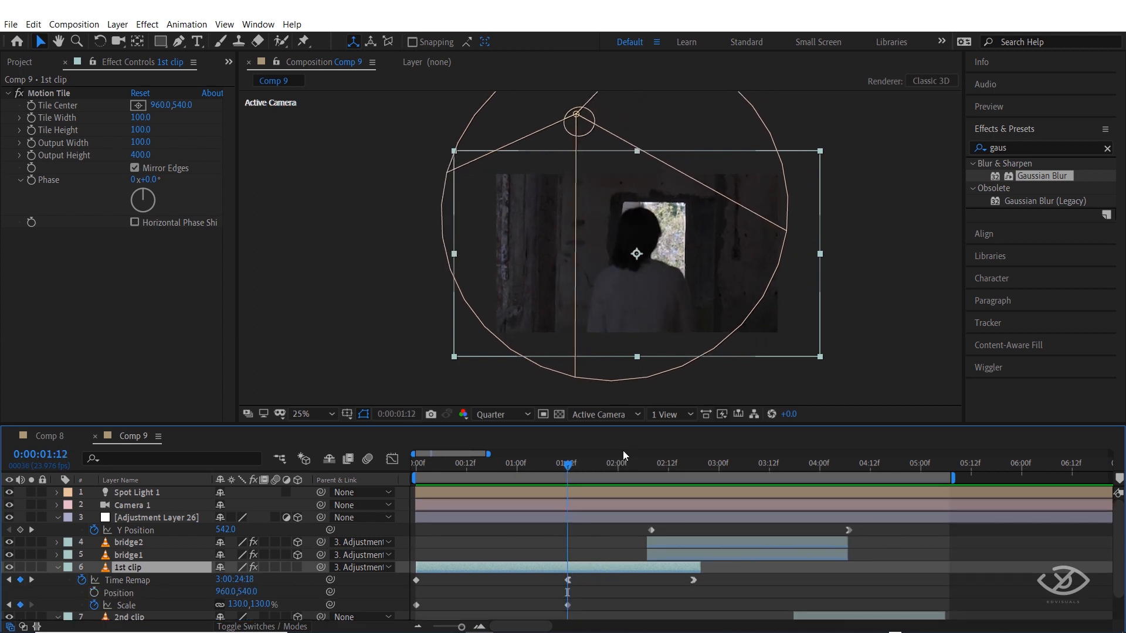
pyautogui.click(586, 464)
pyautogui.moveTo(586, 465); pyautogui.dragTo(568, 465)
pyautogui.click(94, 592)
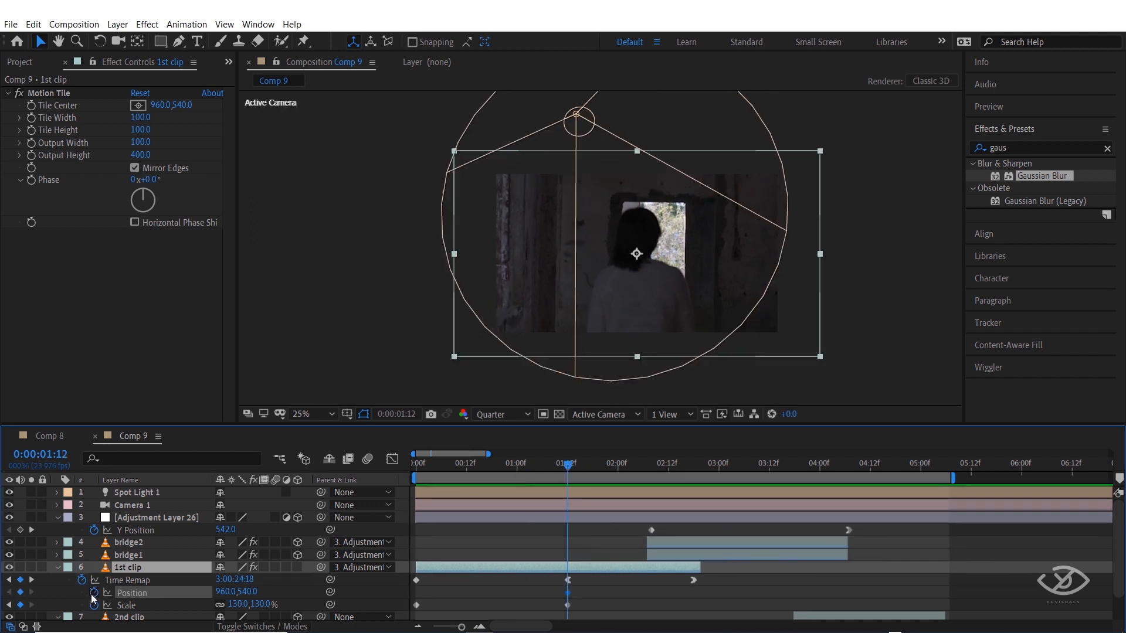
pyautogui.moveTo(573, 466); pyautogui.dragTo(646, 470)
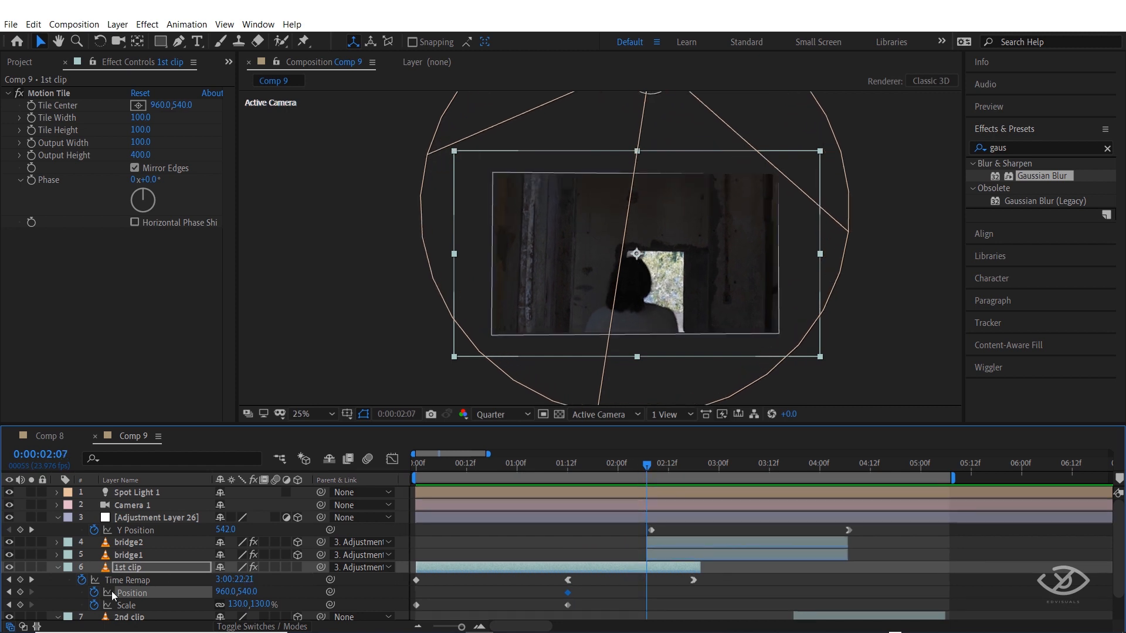
pyautogui.click(20, 592)
# Apply the Wiggler to the 1st clip's two Position keyframes with frequency 16 per second and magnitude 5, and preview the shake.
pyautogui.moveTo(540, 587); pyautogui.dragTo(659, 598)
pyautogui.click(1035, 375)
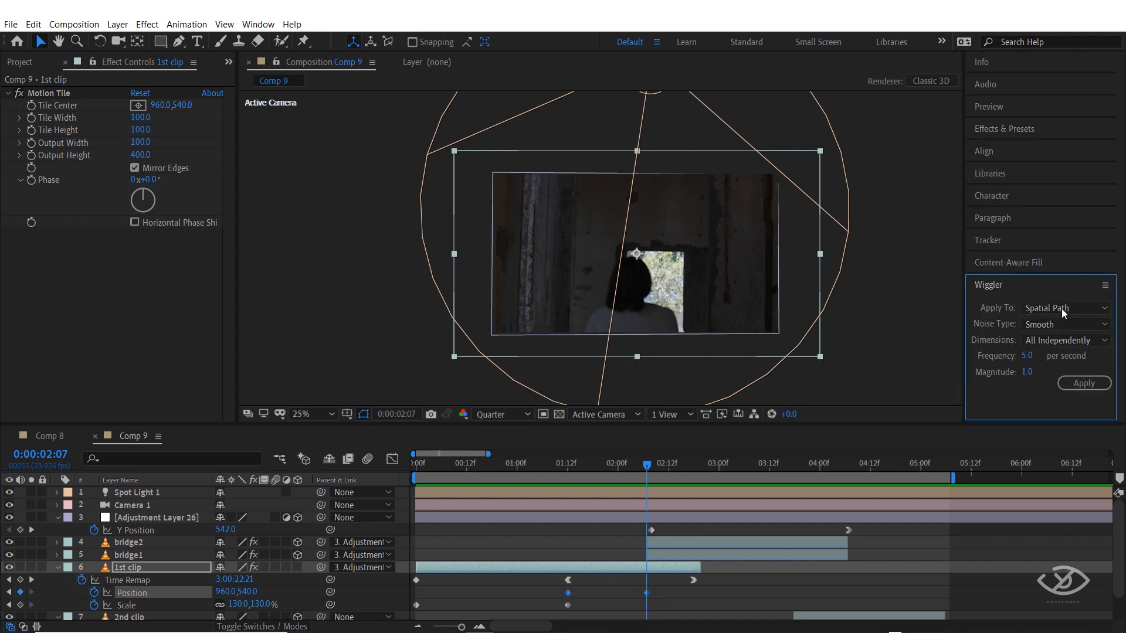
pyautogui.click(1030, 290)
pyautogui.click(258, 24)
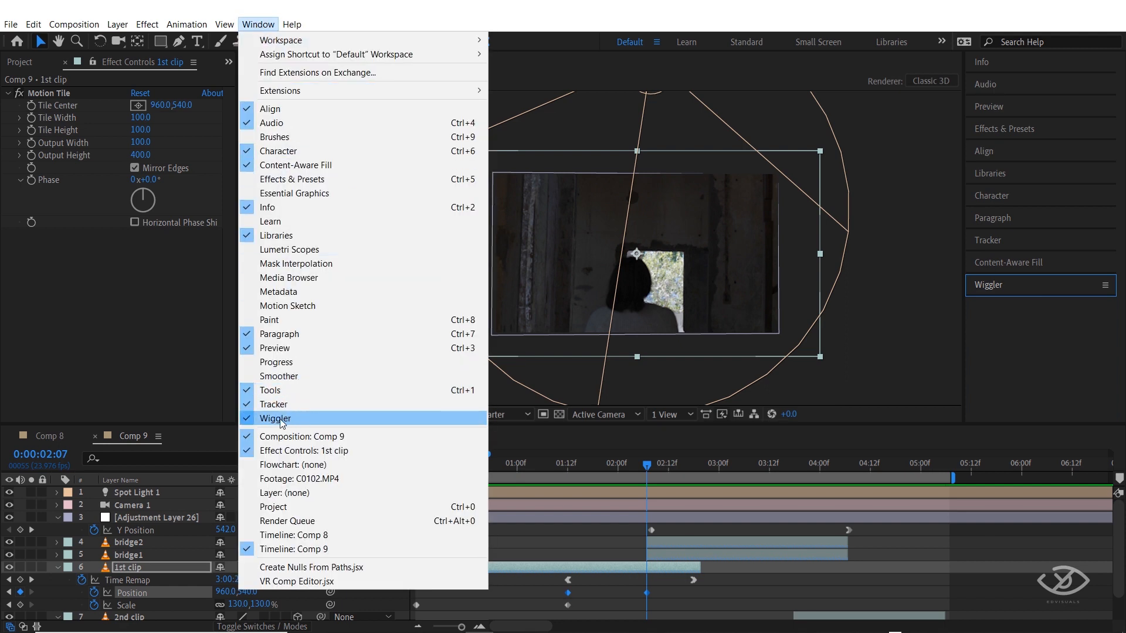
pyautogui.click(1068, 287)
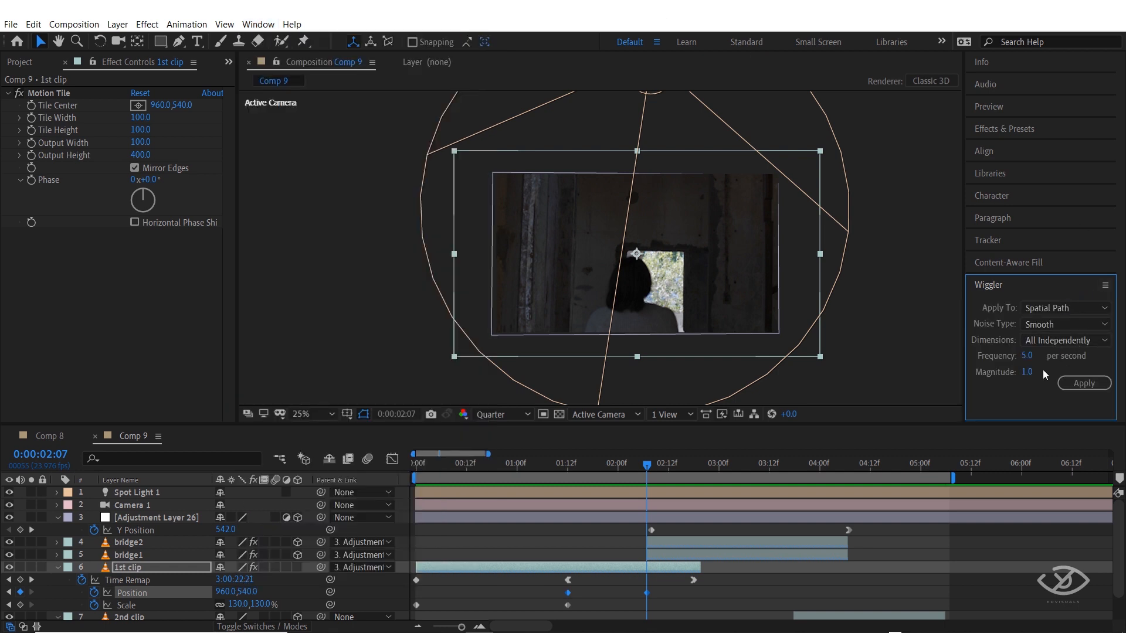
pyautogui.moveTo(1026, 359); pyautogui.dragTo(1036, 358)
pyautogui.click(1026, 372)
pyautogui.write('5')
pyautogui.press('Return')
pyautogui.click(547, 473)
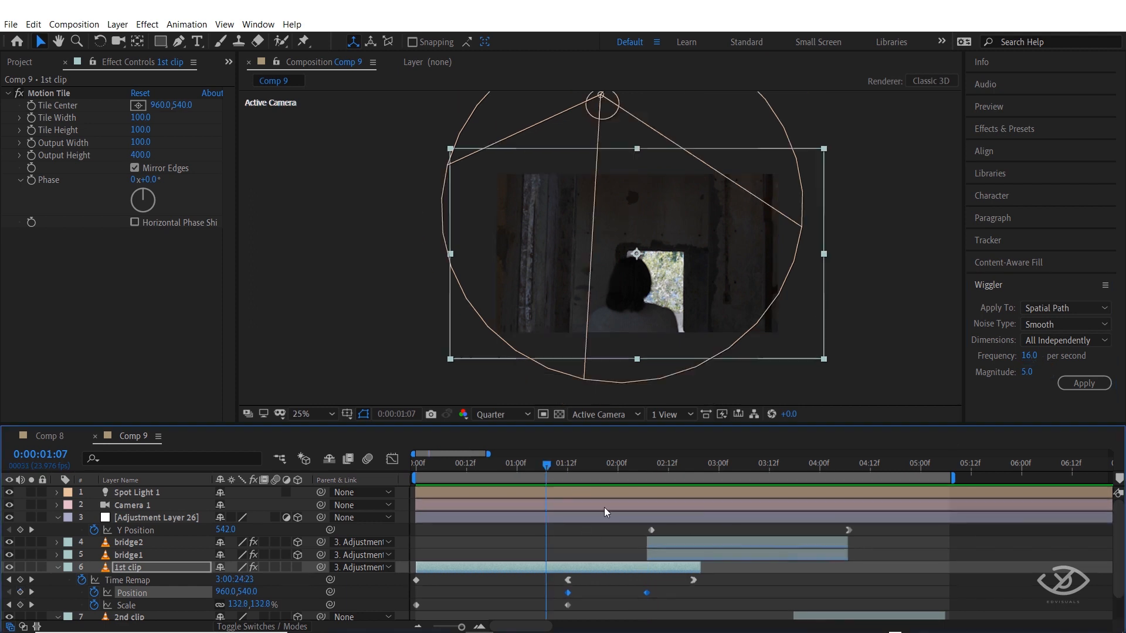
pyautogui.click(1070, 390)
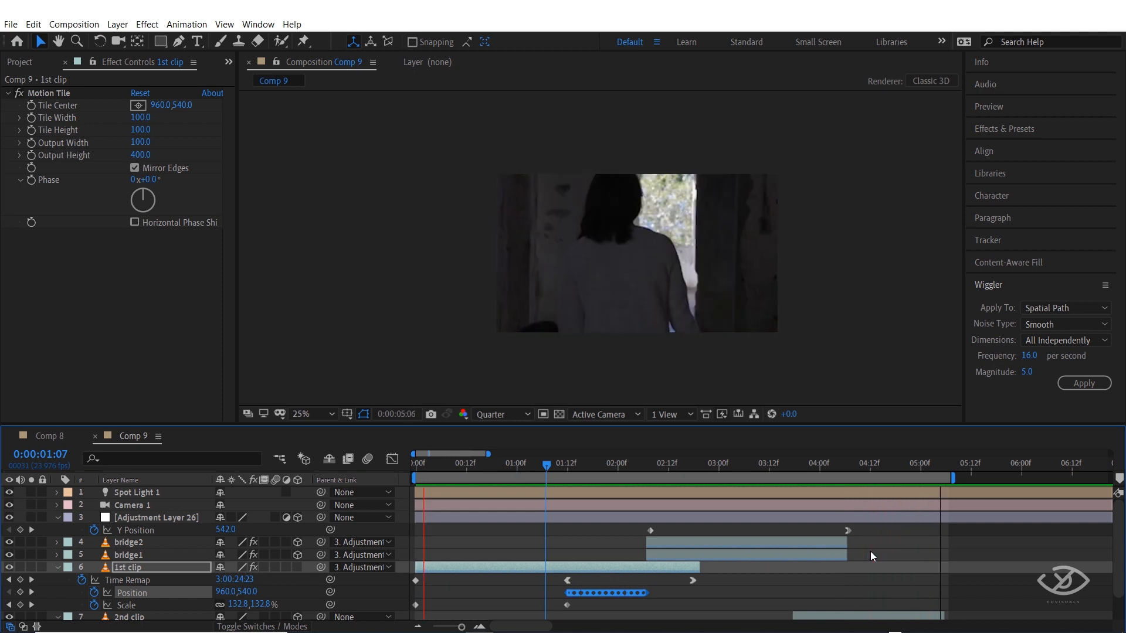
pyautogui.press('space')
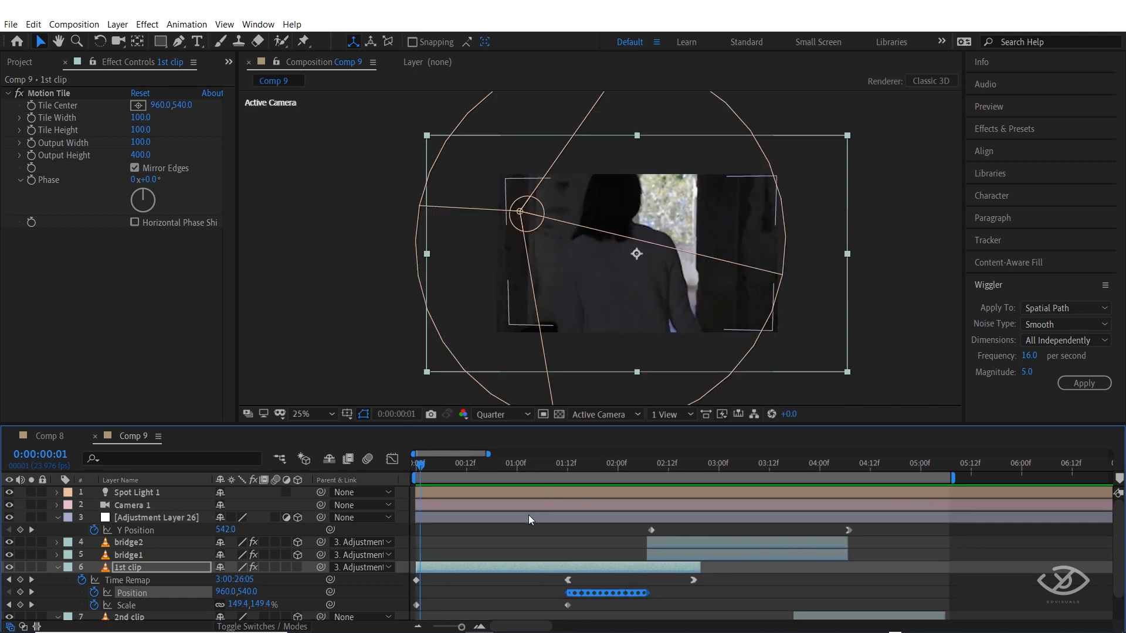
# Collapse the properties of all layers and create a new adjustment layer above them.
pyautogui.hotkey('ctrl', 'a')
pyautogui.press('u')
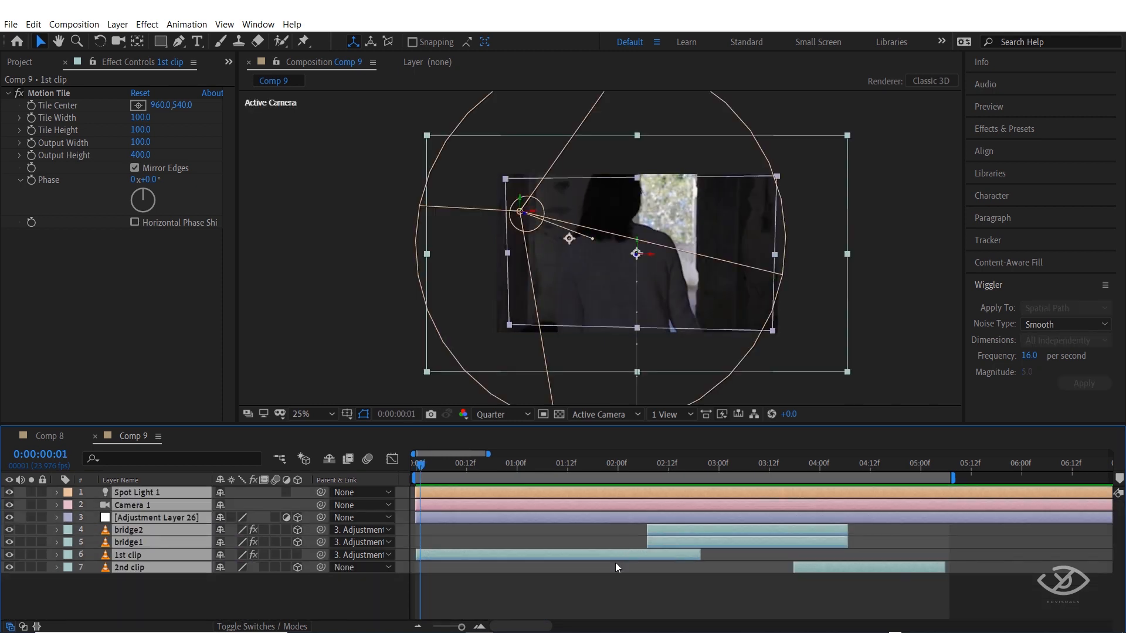
pyautogui.click(378, 591)
pyautogui.rightClick(384, 578)
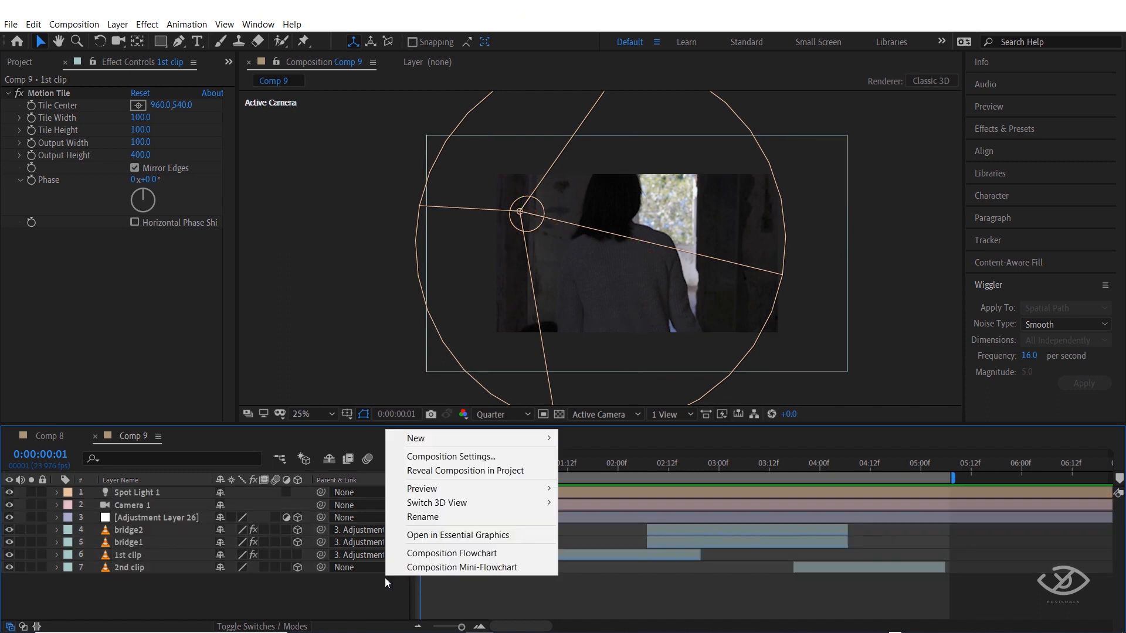
pyautogui.moveTo(451, 438)
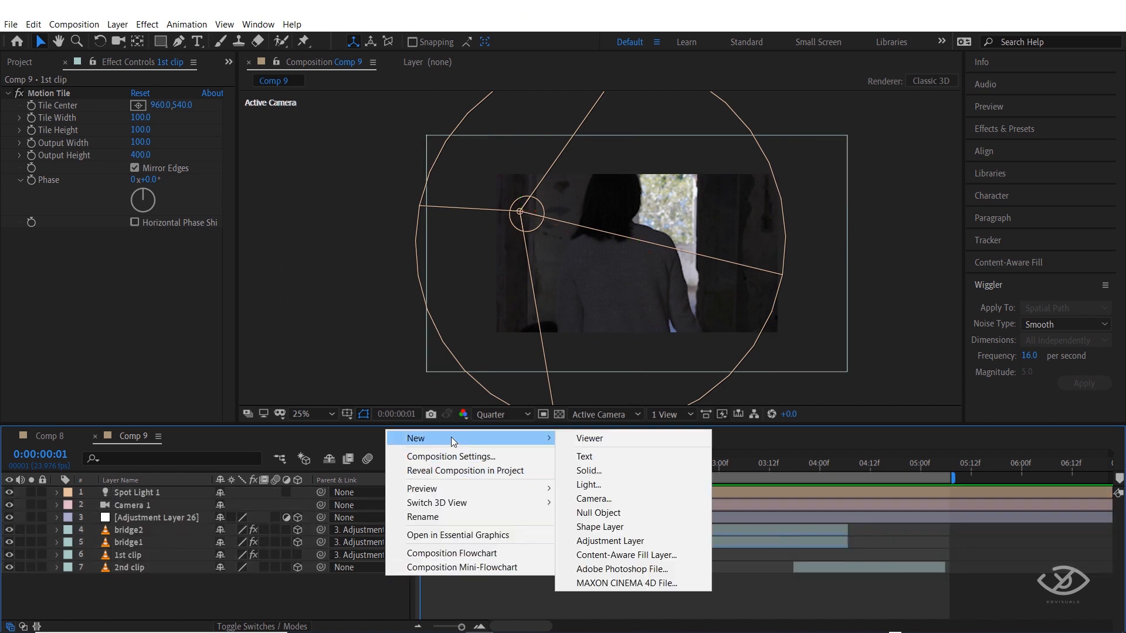
pyautogui.click(623, 541)
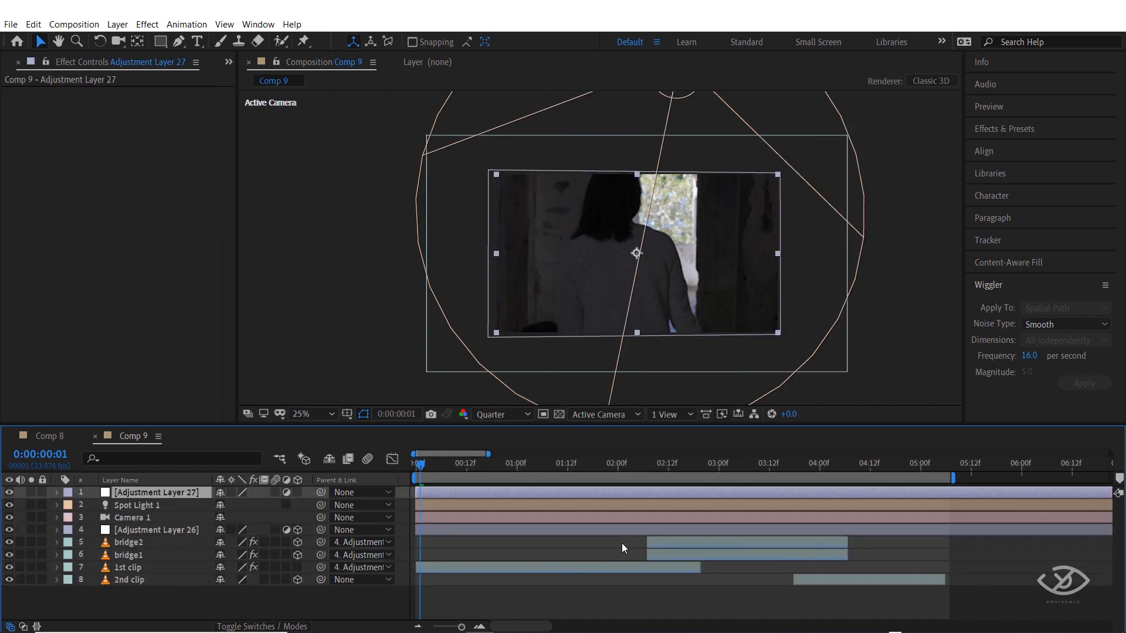
# Rename the new adjustment layer as "motion blur".
pyautogui.rightClick(169, 488)
pyautogui.click(201, 480)
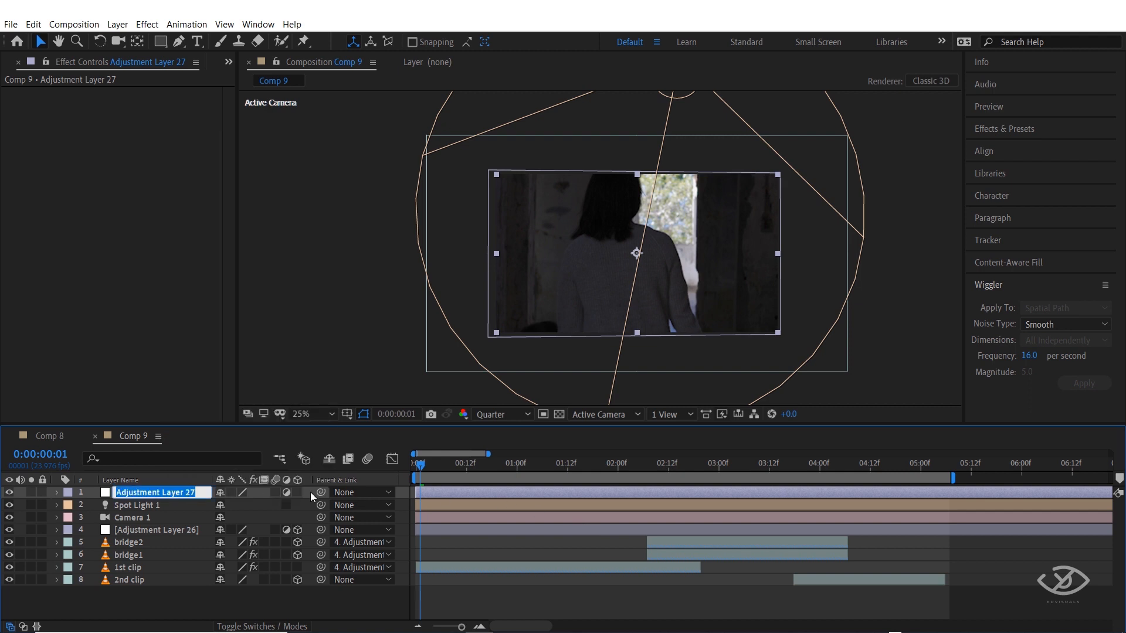
pyautogui.write('blur')
pyautogui.press('Return')
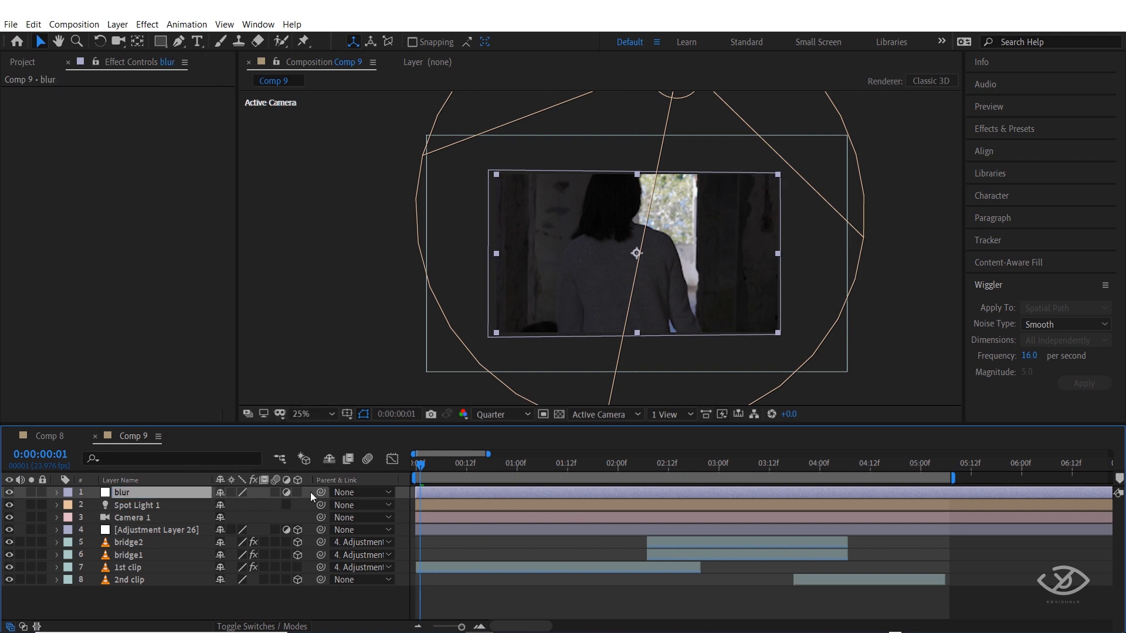
pyautogui.rightClick(149, 487)
pyautogui.click(178, 480)
pyautogui.write('motion')
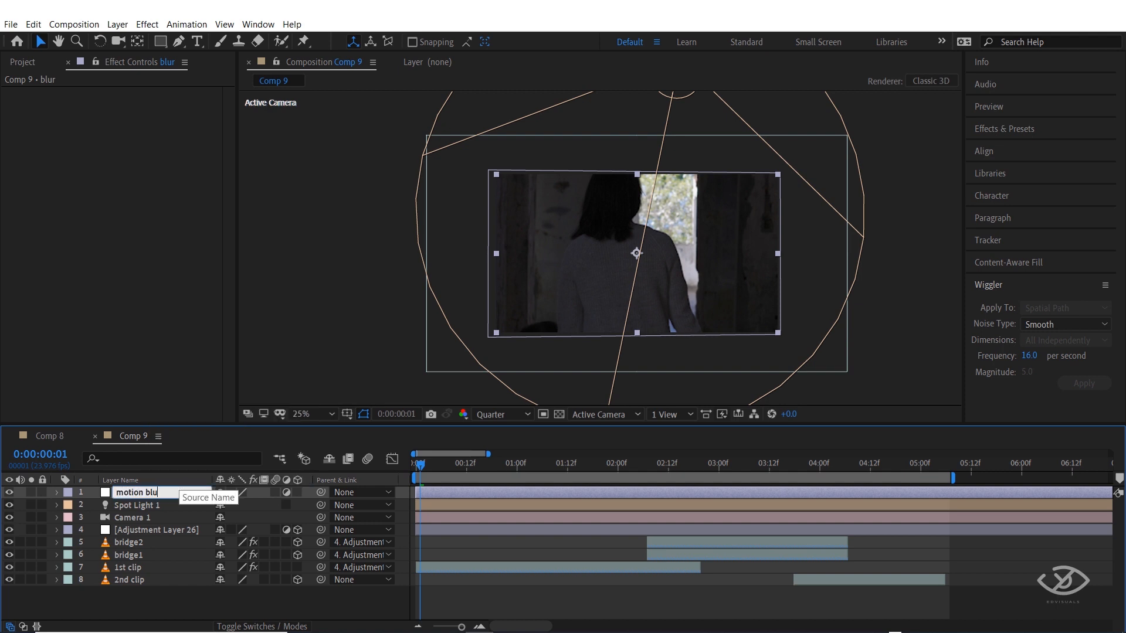
pyautogui.press('Return')
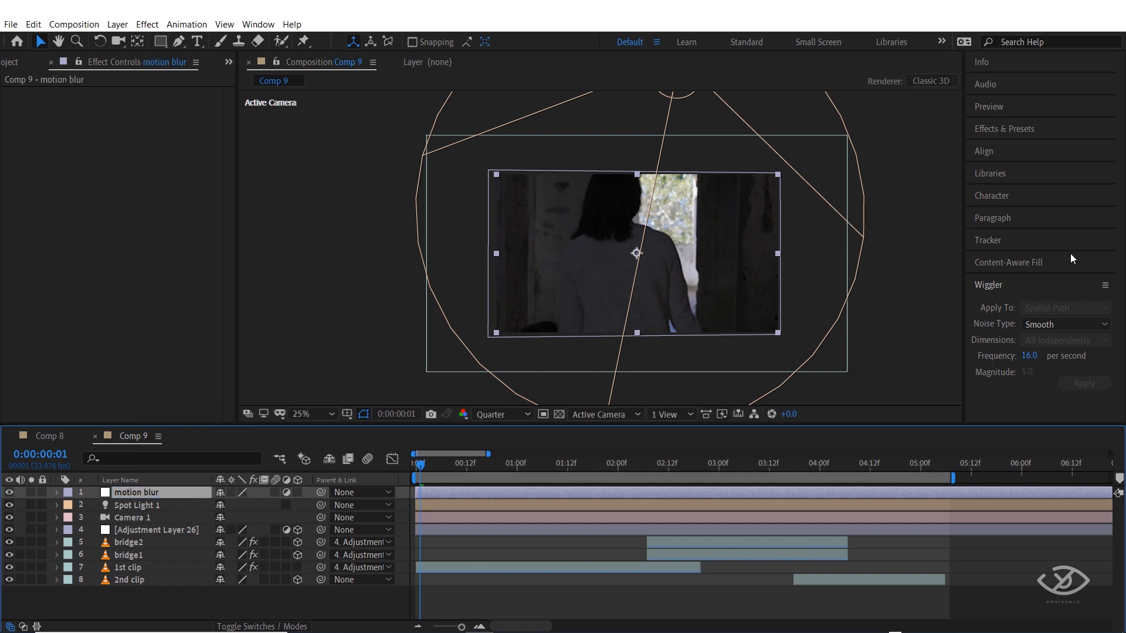
# Apply the CC Force Motion Blur effect to the motion blur layer and preview the composition.
pyautogui.click(1053, 133)
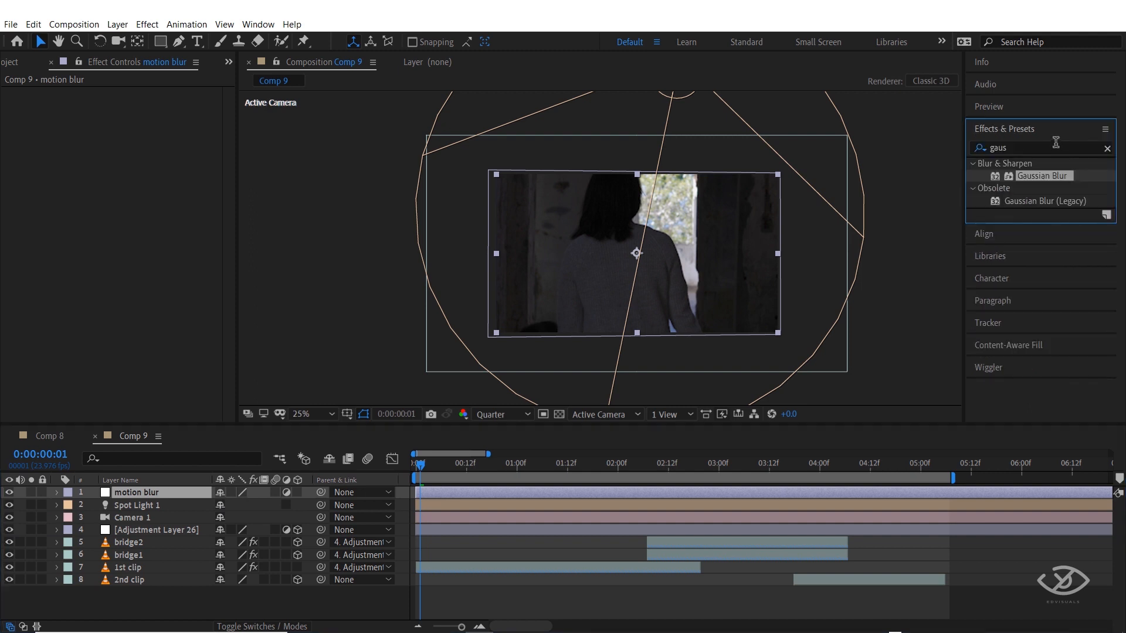
pyautogui.click(1106, 147)
pyautogui.write('force')
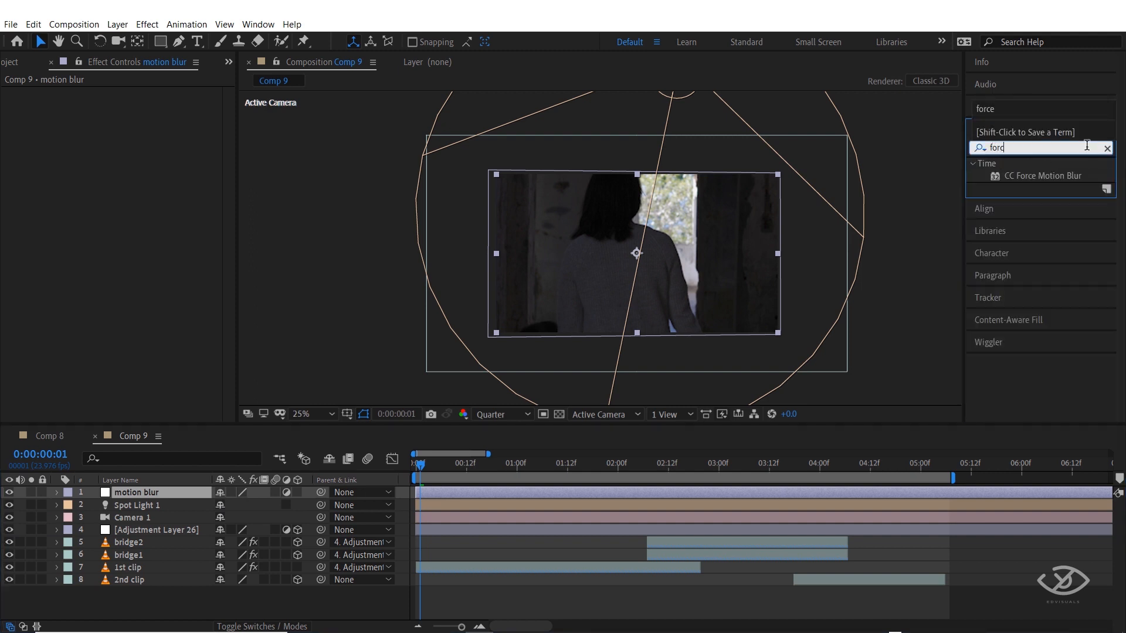
pyautogui.moveTo(1044, 178); pyautogui.dragTo(167, 494)
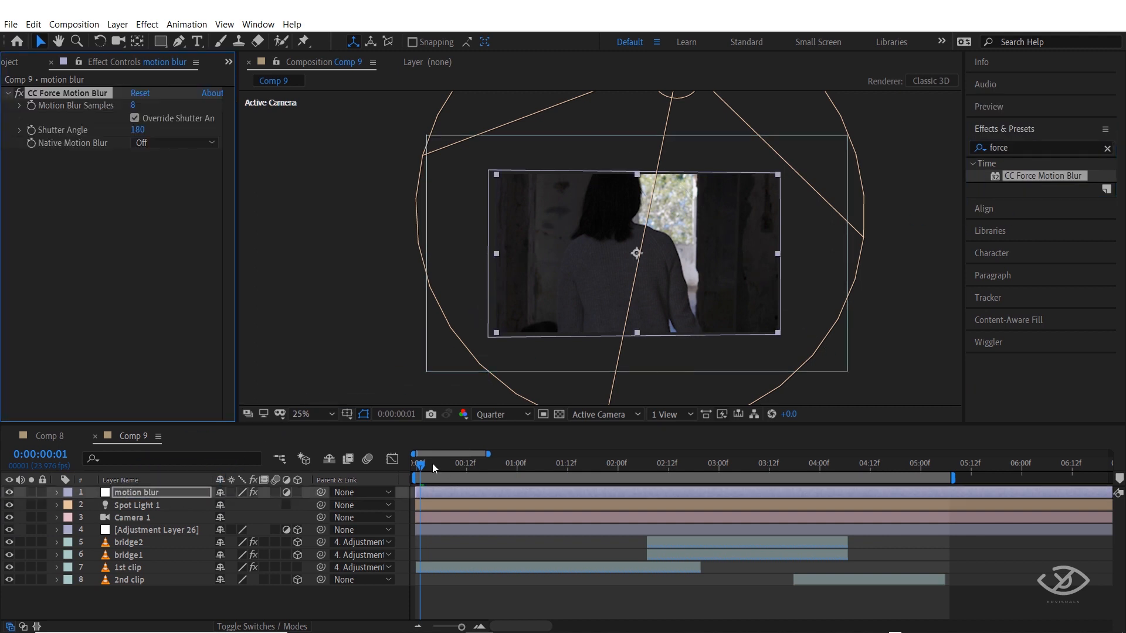
pyautogui.press('space')
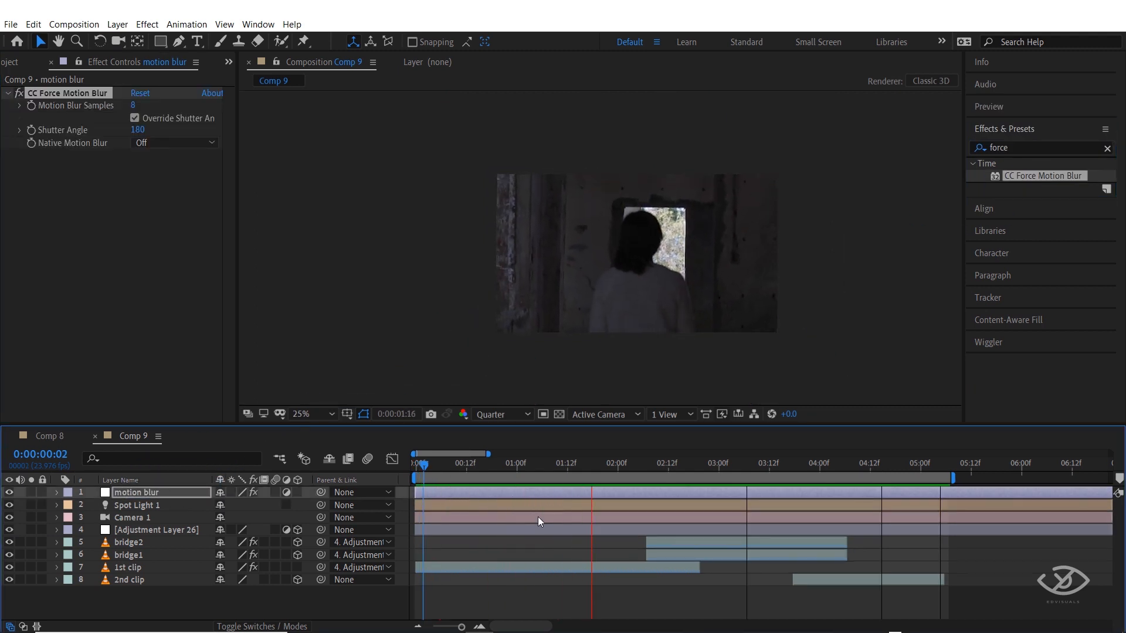